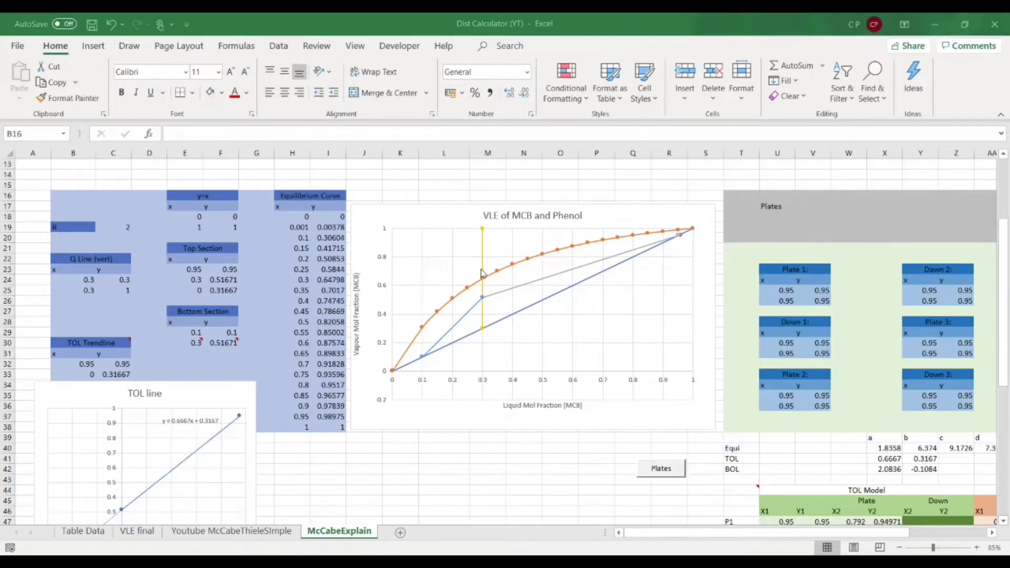
Examine the McCabeExplain sheet's line and equilibrium data tables and the plate coordinate tables.
click(834, 268)
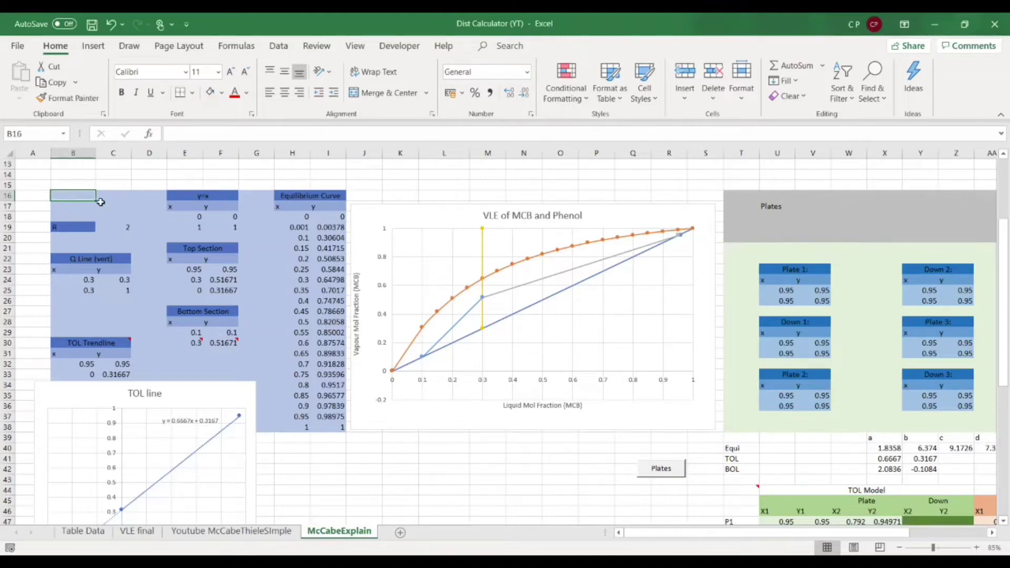
drag(74, 195, 336, 426)
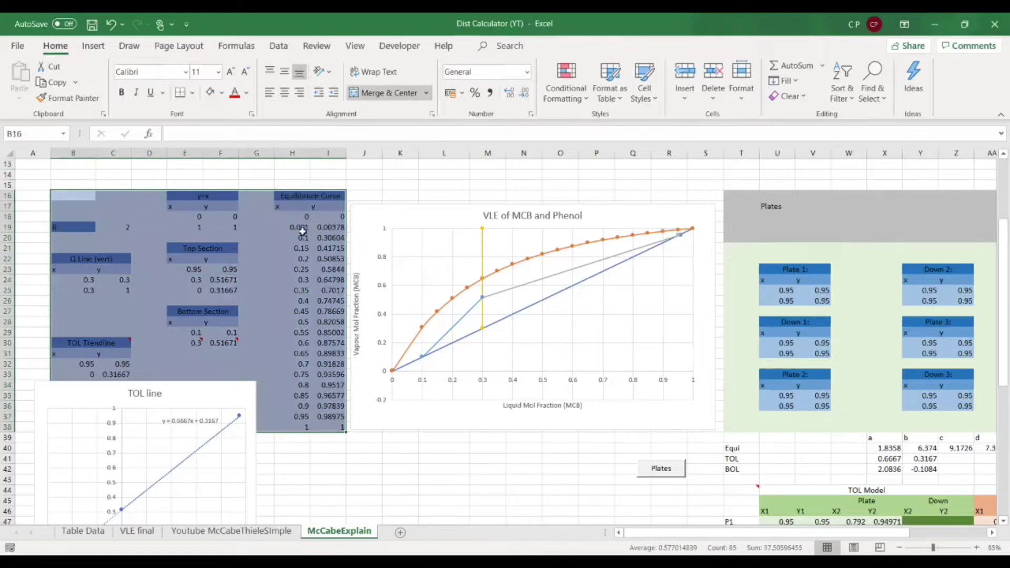
click(292, 227)
scroll(491, 293, down, 1)
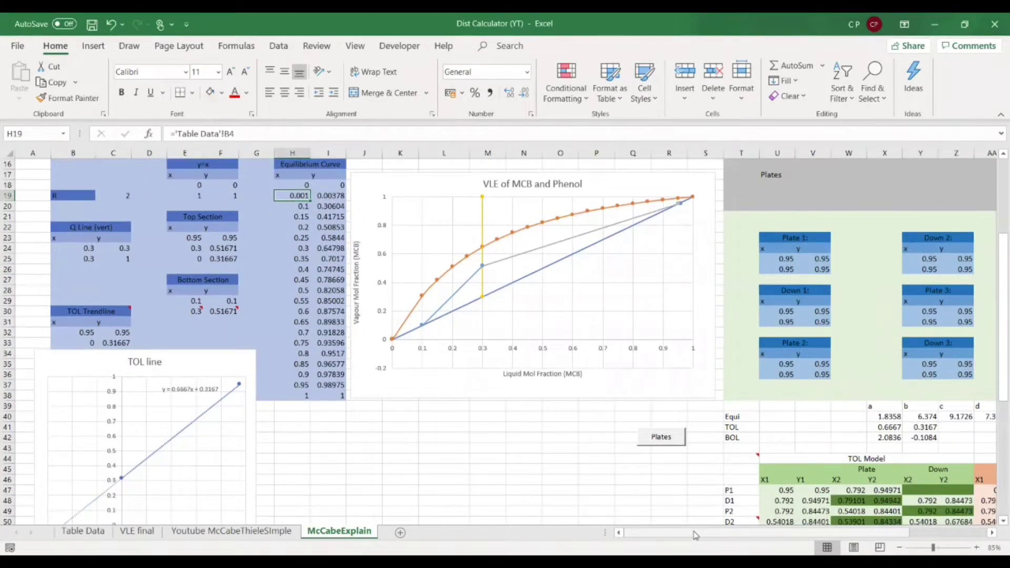
drag(694, 533, 730, 532)
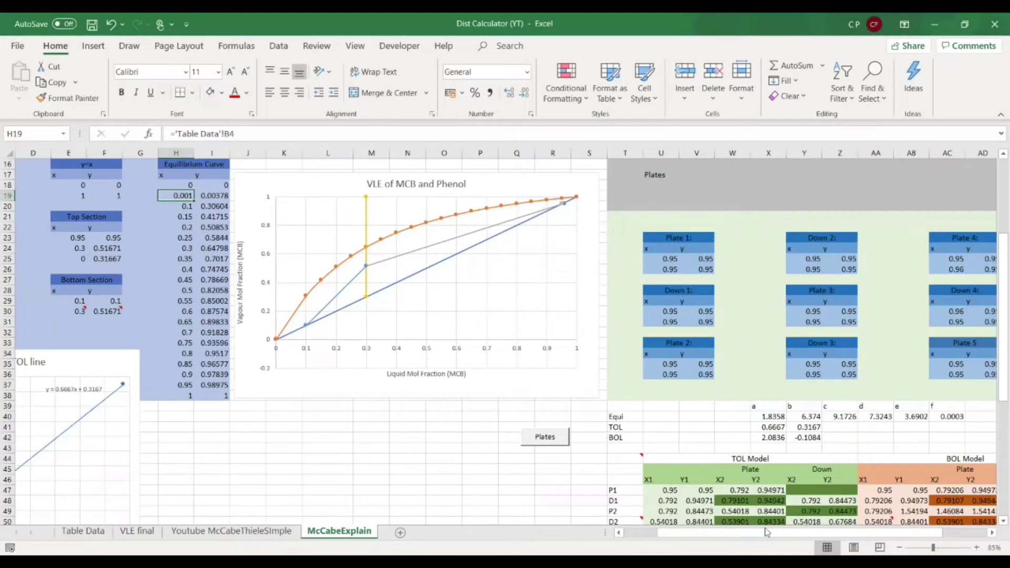
scroll(774, 536, right, 1)
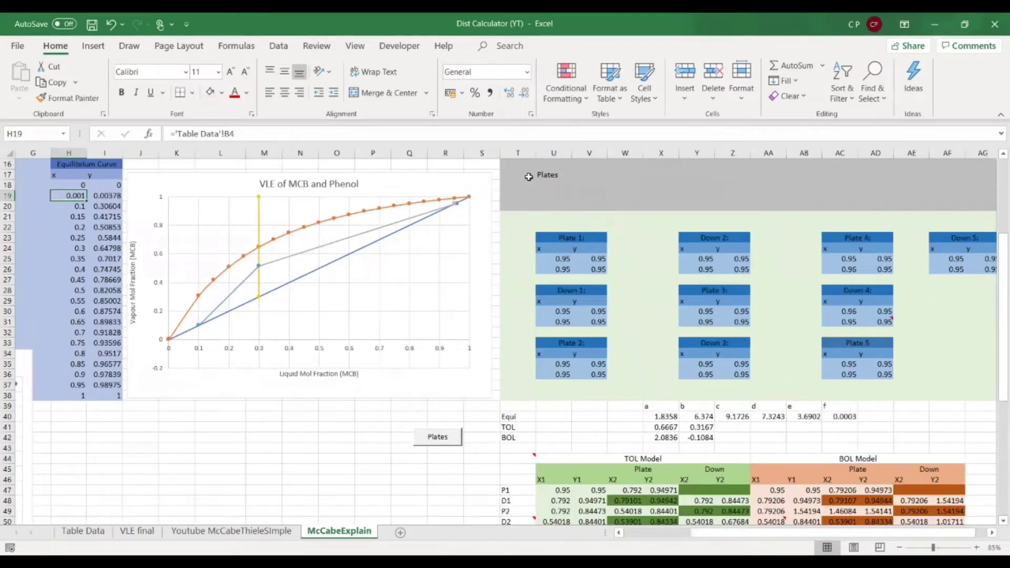
drag(522, 171, 863, 394)
click(836, 312)
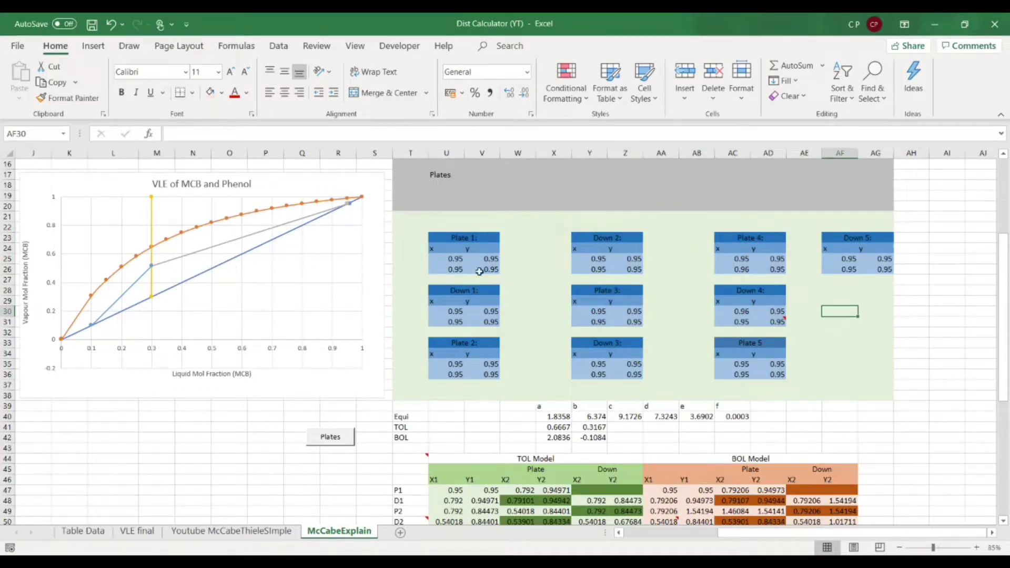
Examine the VLE chart, the Equi, TOL and BOL coefficients, and the TOL and BOL model tables below the plates.
click(292, 187)
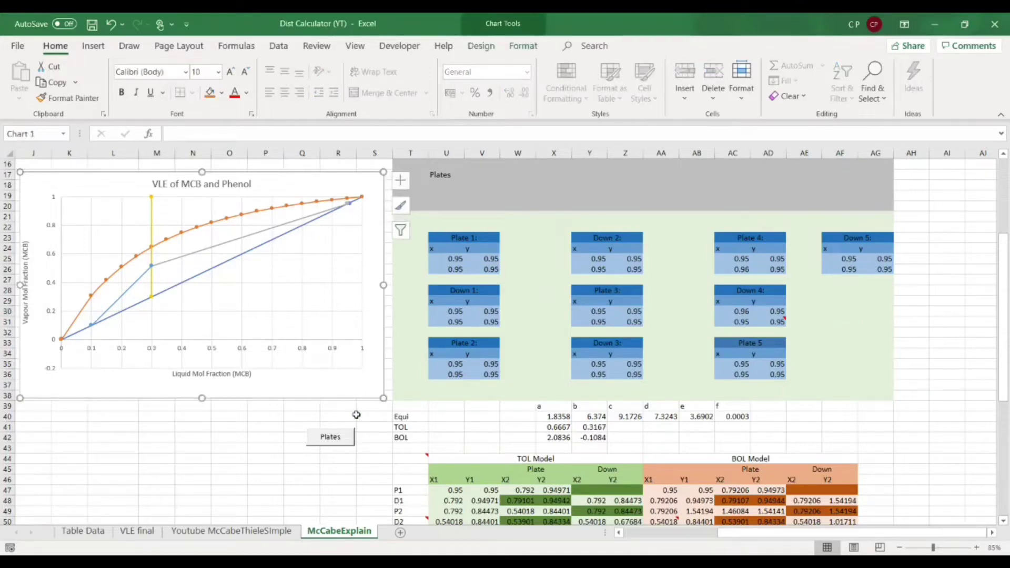
click(292, 416)
scroll(543, 342, down, 3)
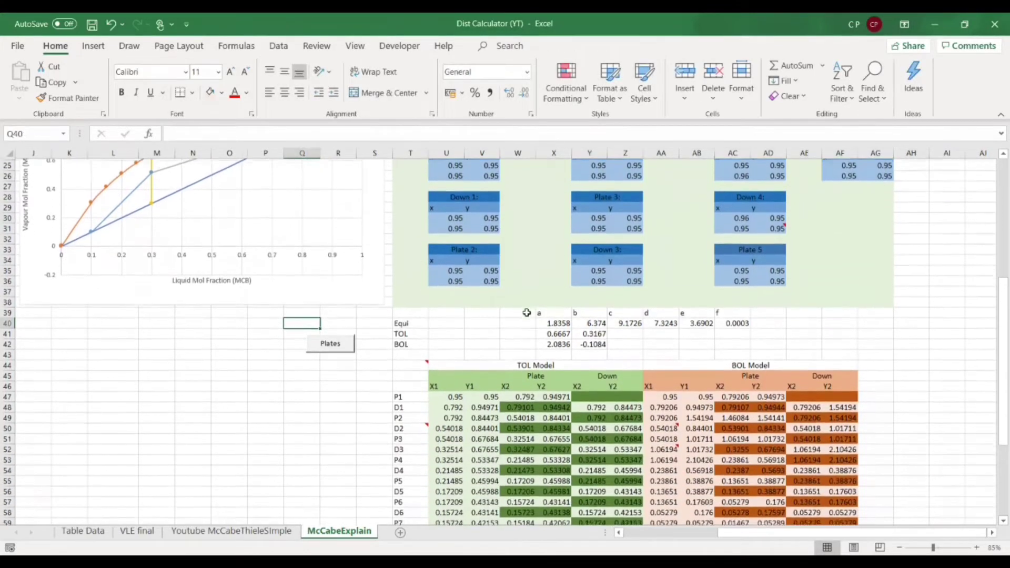
scroll(527, 312, down, 3)
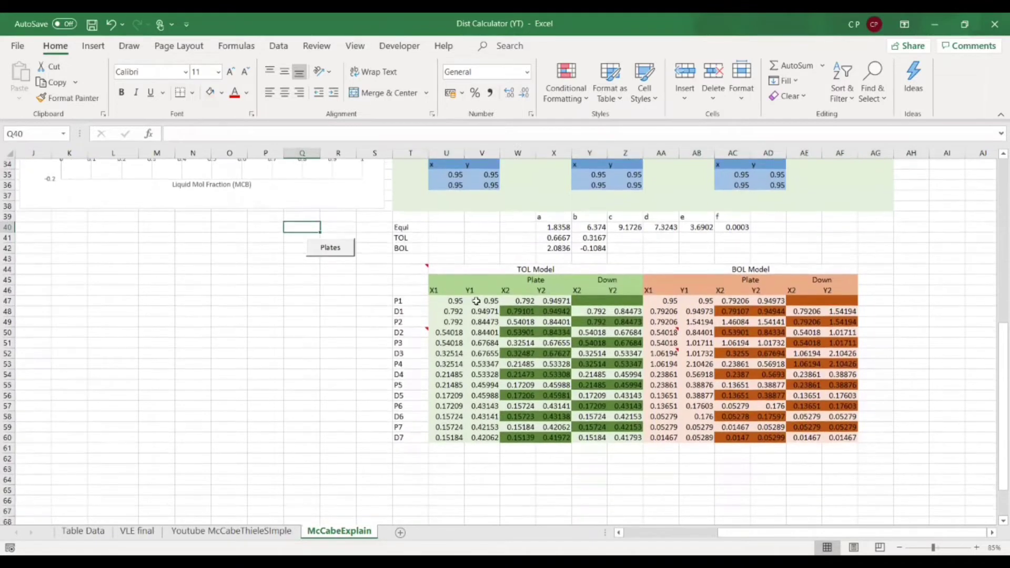
drag(463, 269, 736, 439)
click(911, 374)
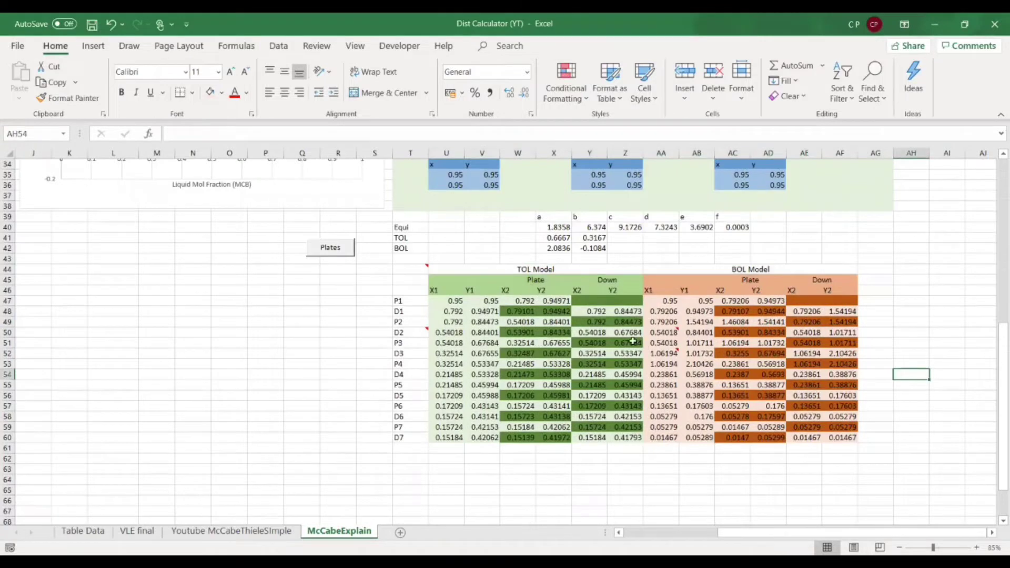
scroll(584, 331, up, 6)
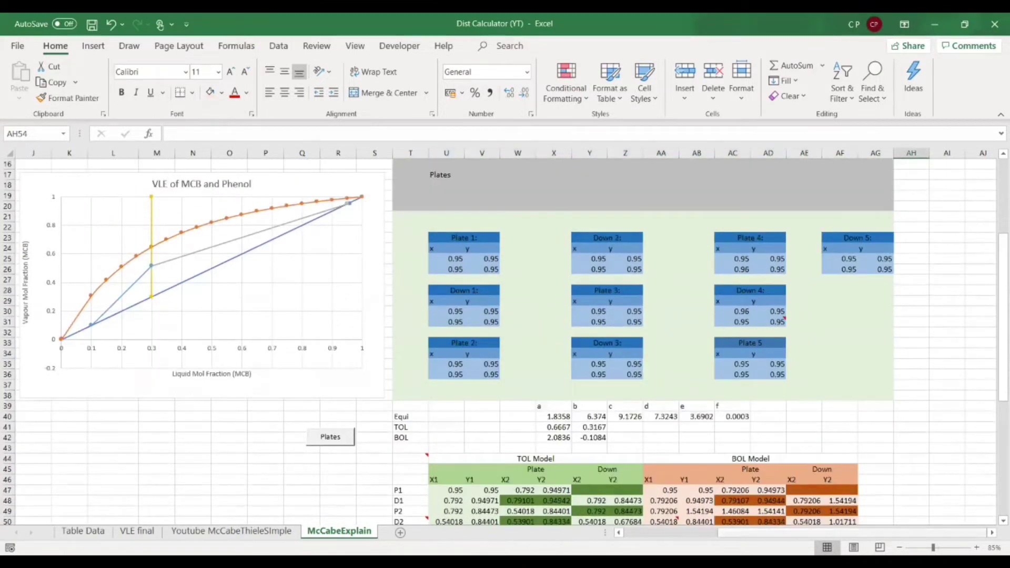
drag(747, 533, 683, 533)
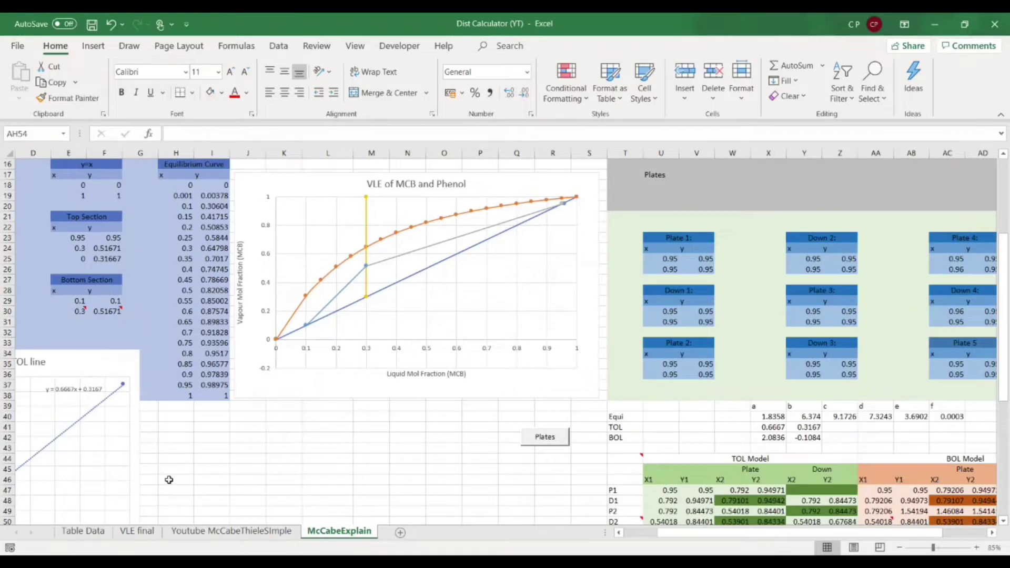
Set Pa + Pb to 800 on the Table Data sheet and run the equilibrium calculation.
click(75, 531)
click(705, 324)
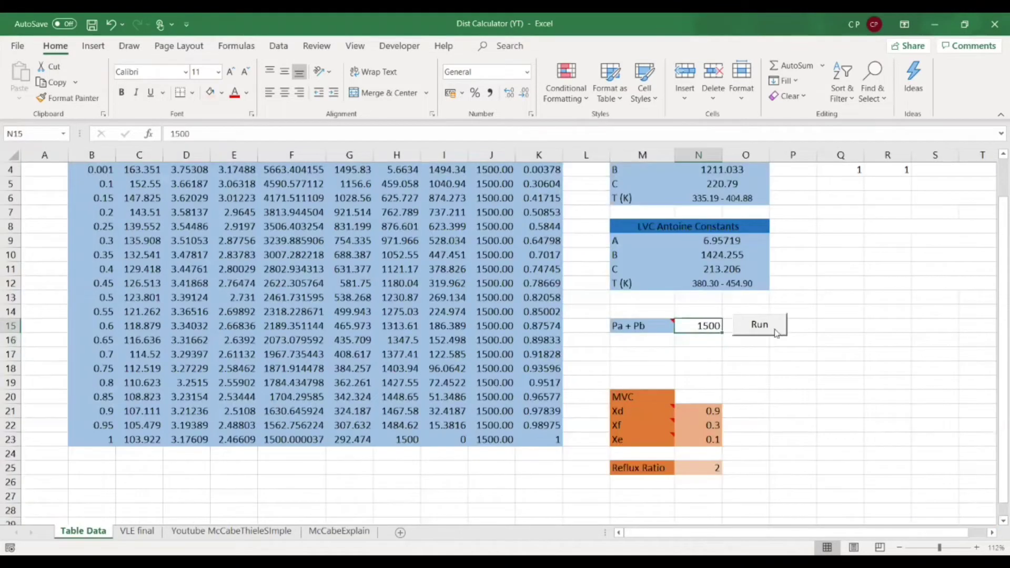
text(800)
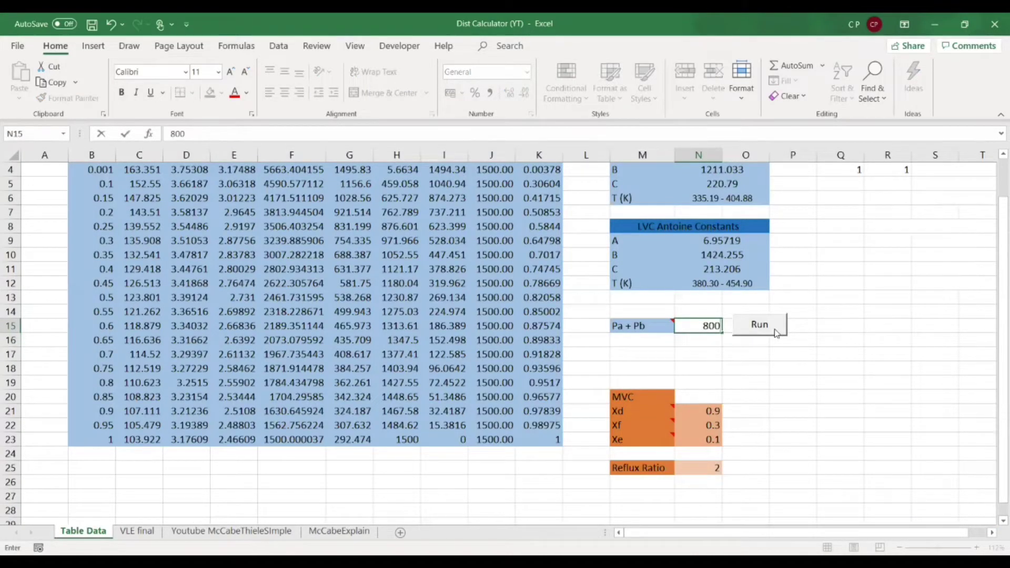
key(Return)
click(758, 326)
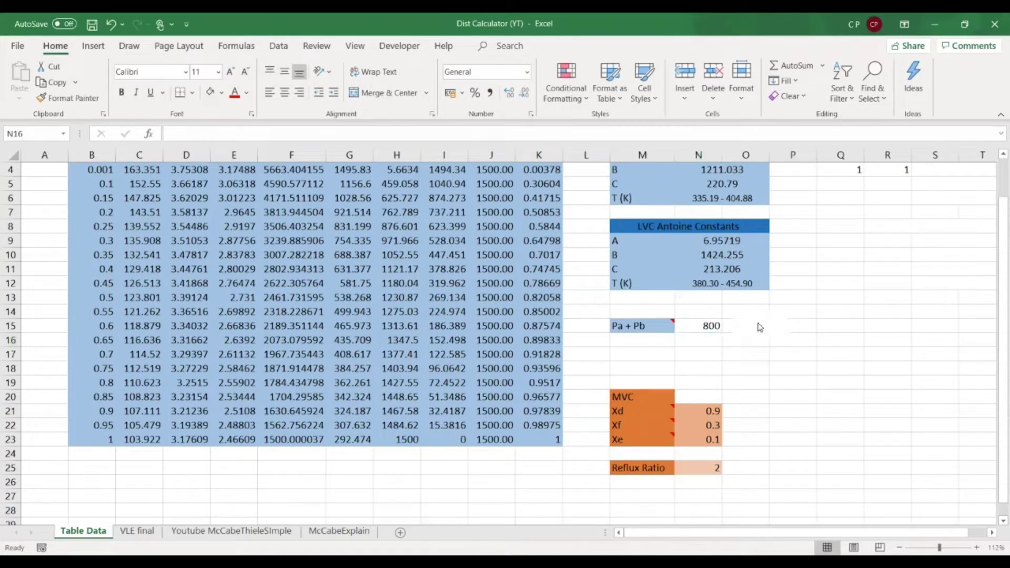
Add a trendline based on the Equilibrium series to the VLE chart on the McCabeExplain sheet.
click(231, 532)
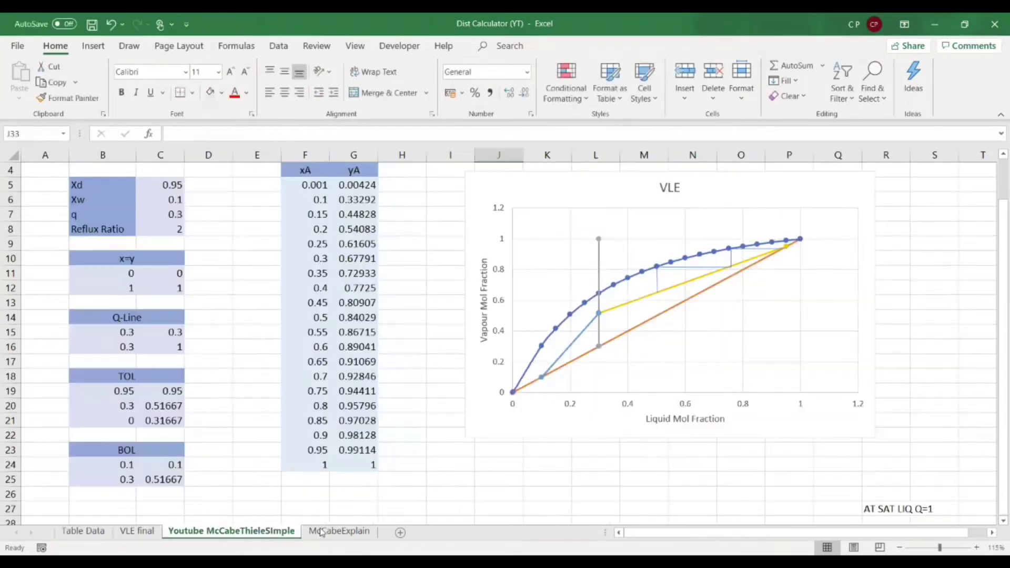
click(315, 533)
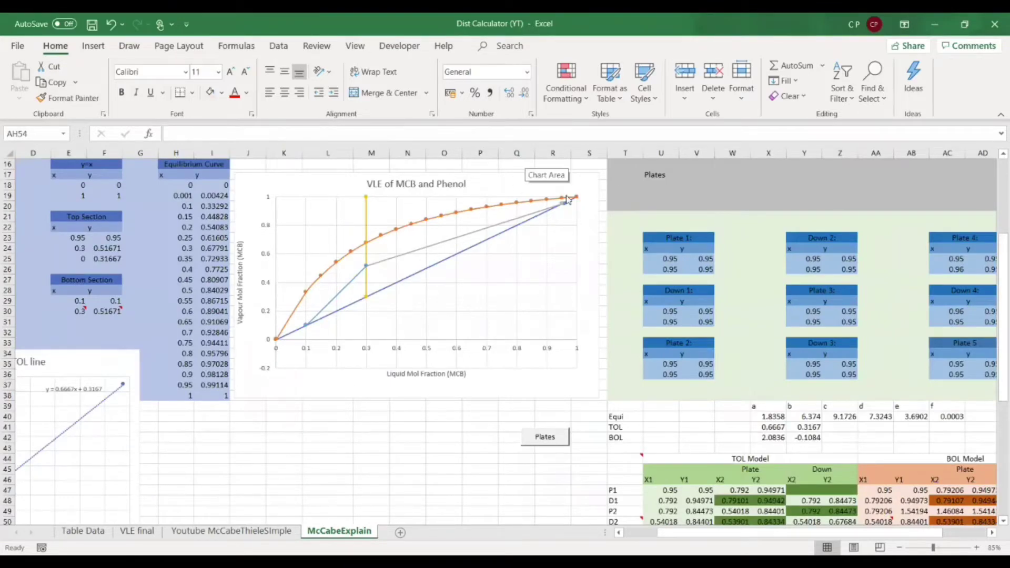
click(484, 209)
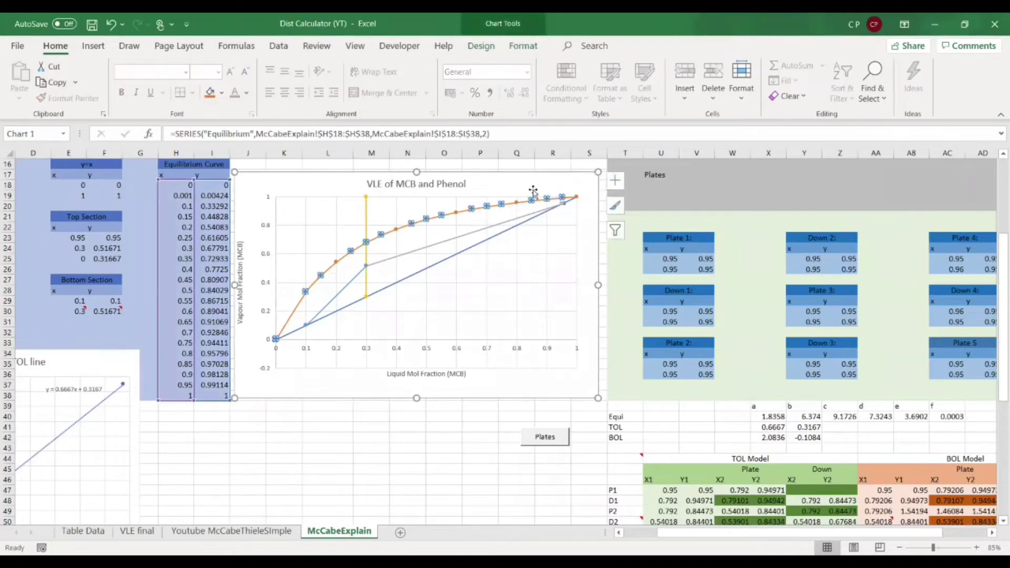
click(504, 180)
click(615, 181)
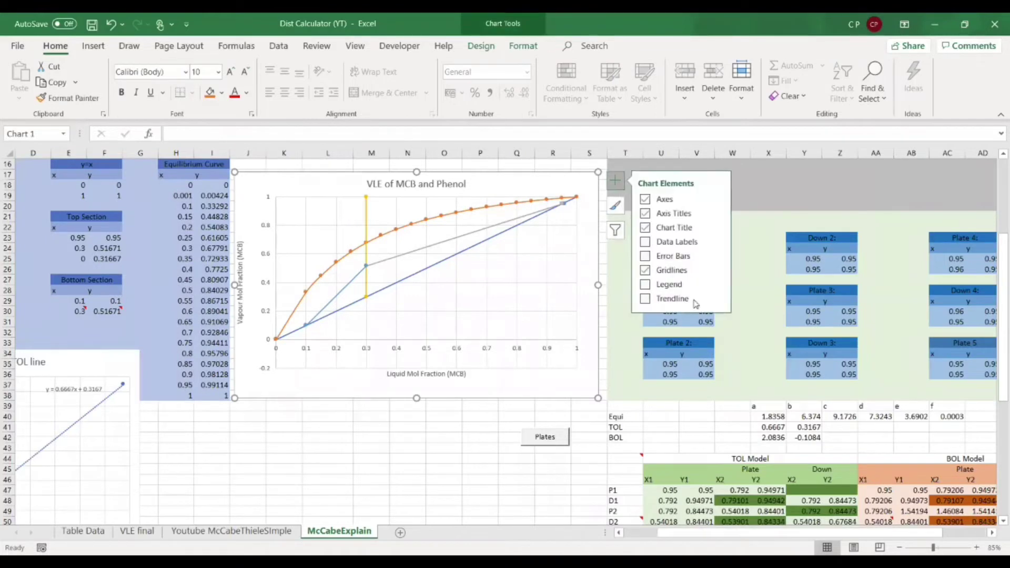
click(716, 298)
click(779, 356)
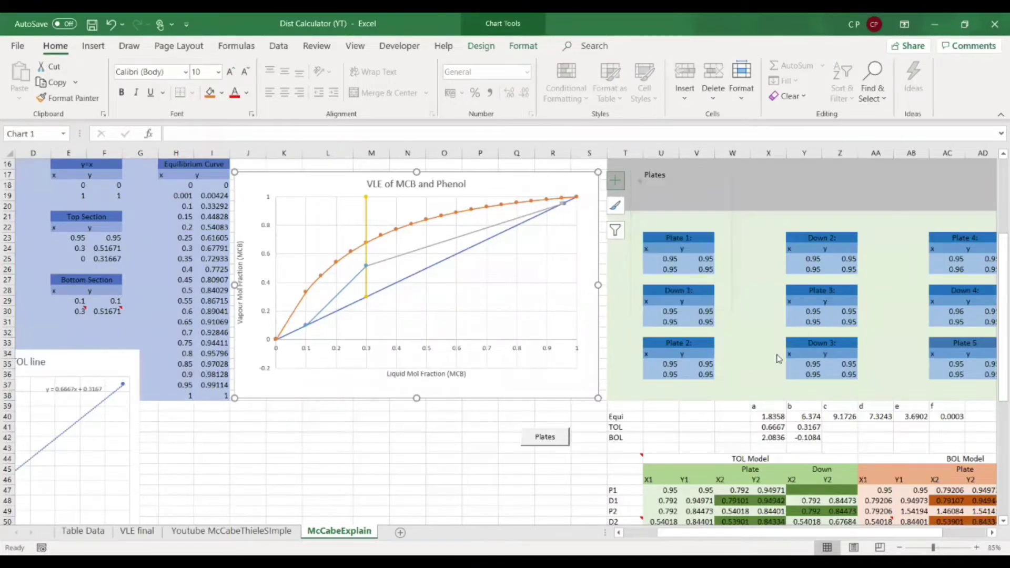
drag(490, 239, 583, 217)
click(581, 252)
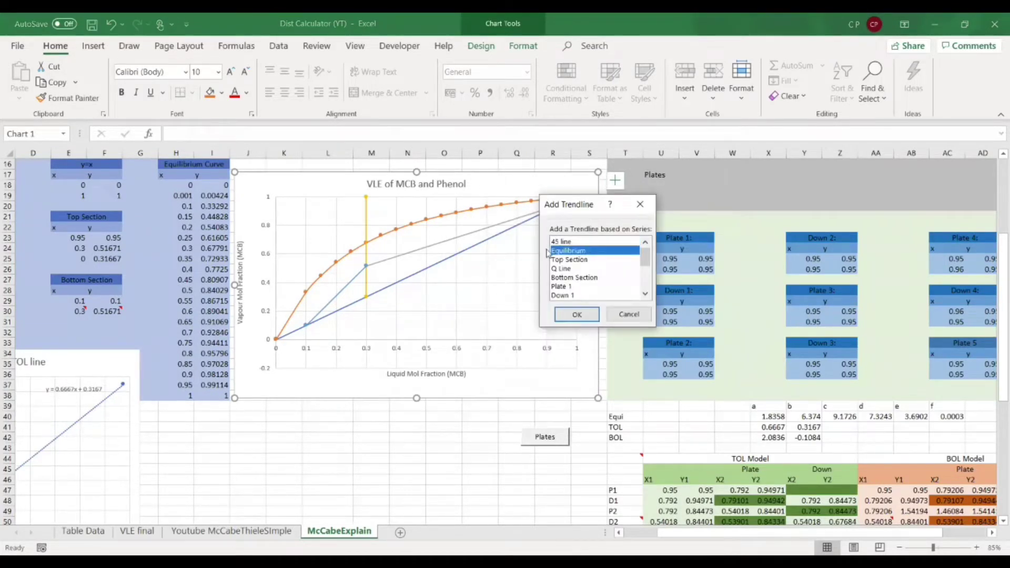
click(577, 314)
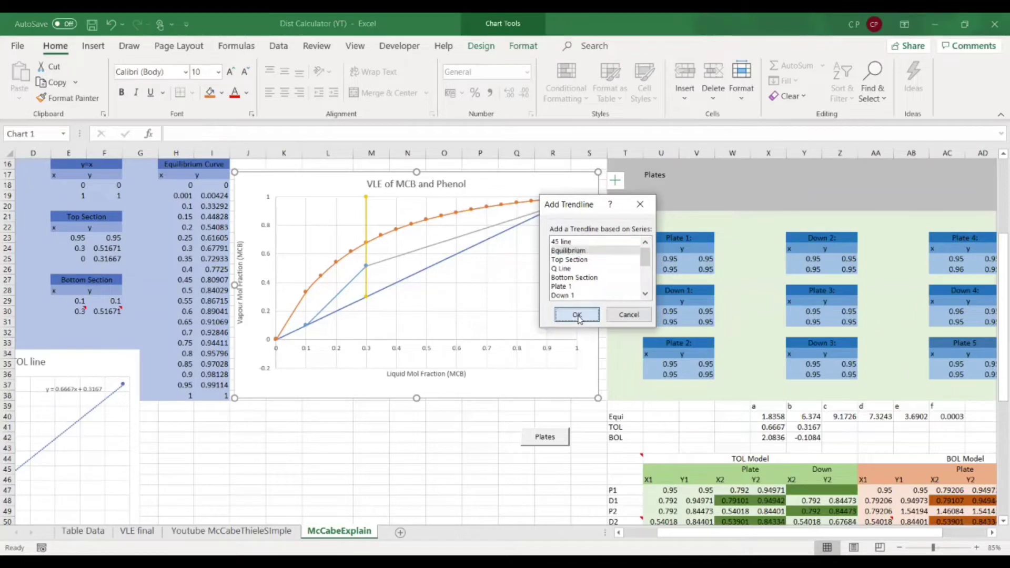
Make the Equilibrium trendline a polynomial of order 5 and display its equation on the chart.
click(876, 330)
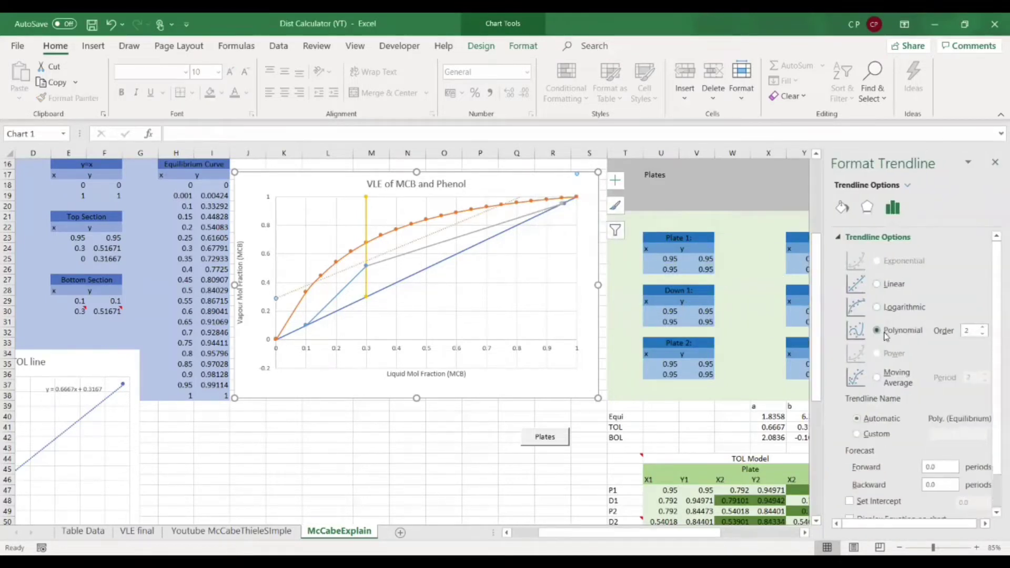
click(982, 328)
click(983, 328)
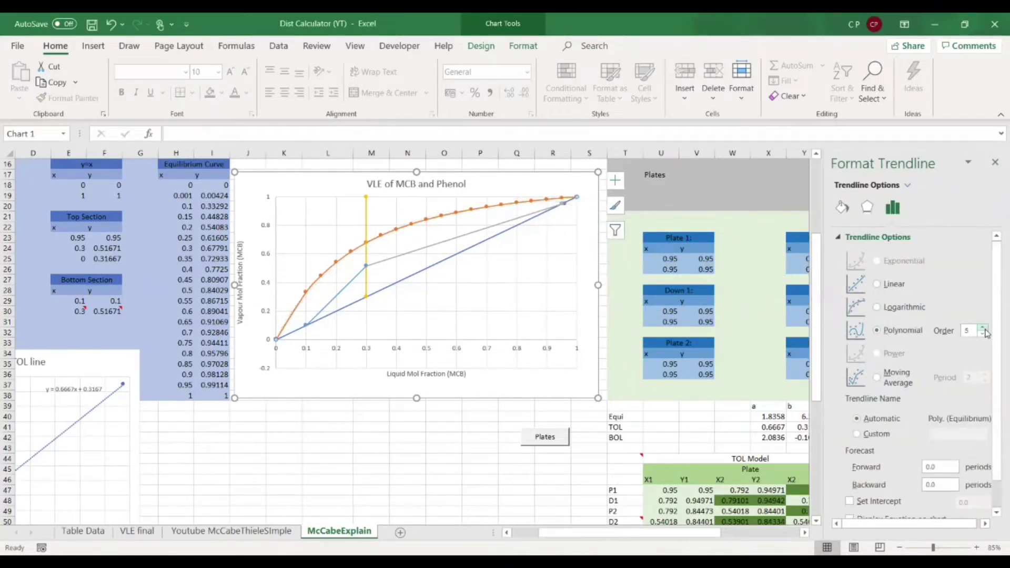
scroll(915, 471, down, 2)
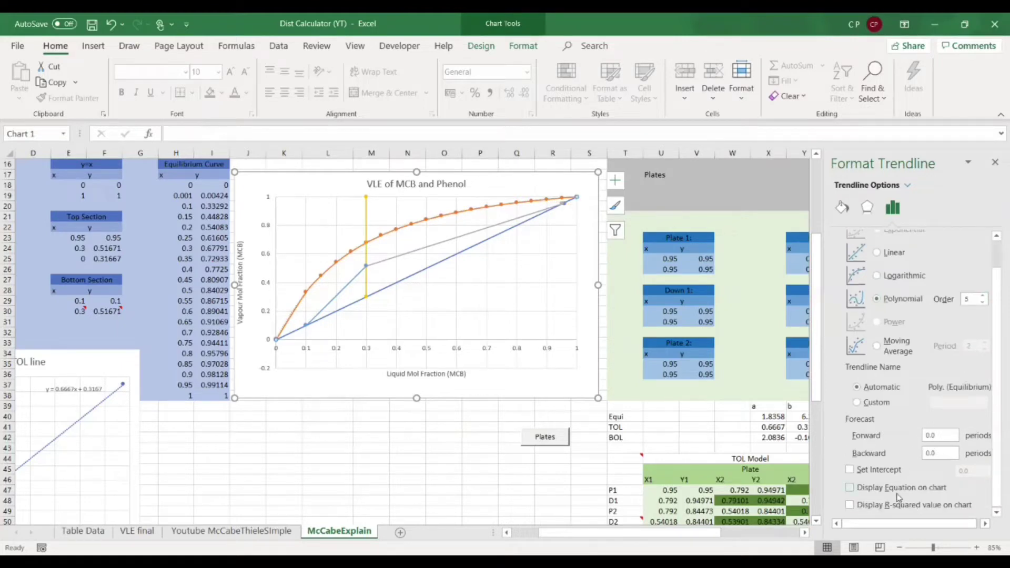
click(897, 490)
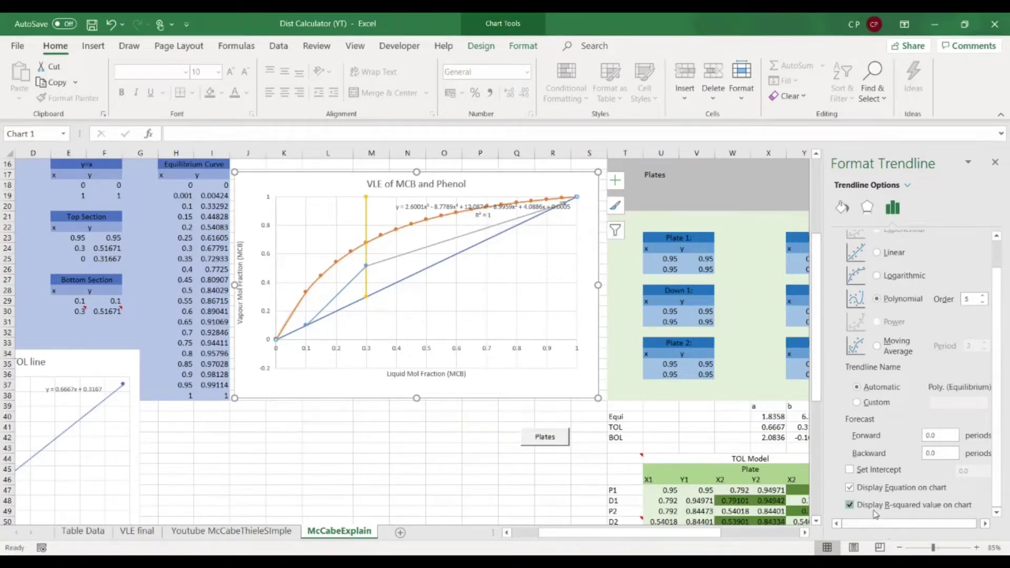
click(460, 201)
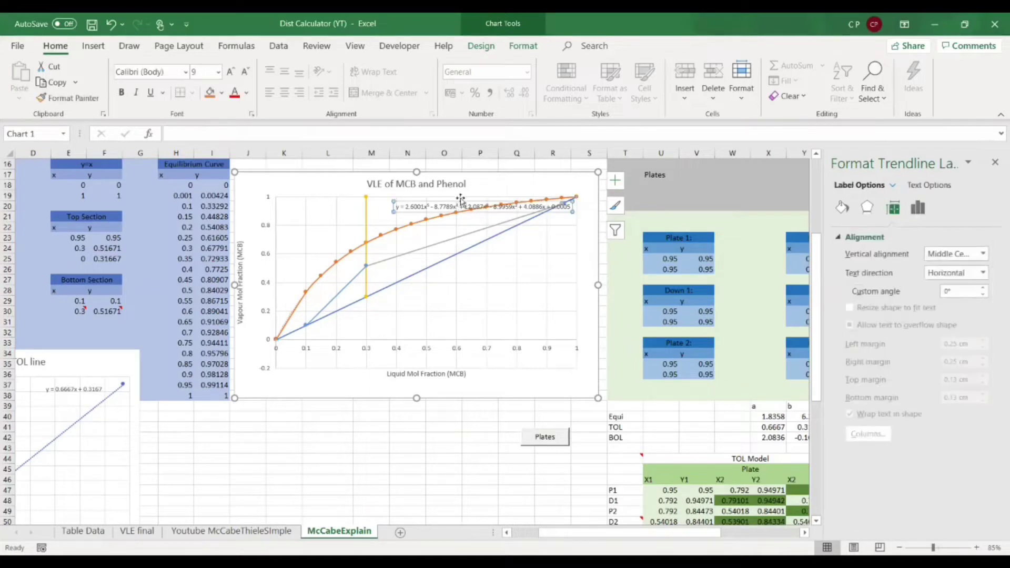
drag(462, 199, 469, 210)
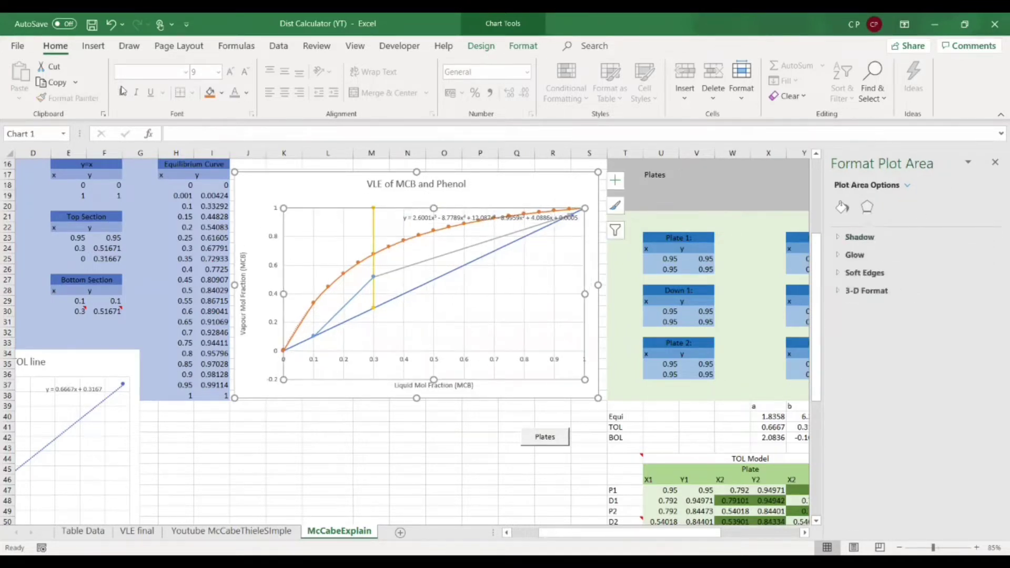
click(110, 24)
Move the trendline equation label to the clear area below the lines in the VLE chart and close the formatting options.
click(423, 201)
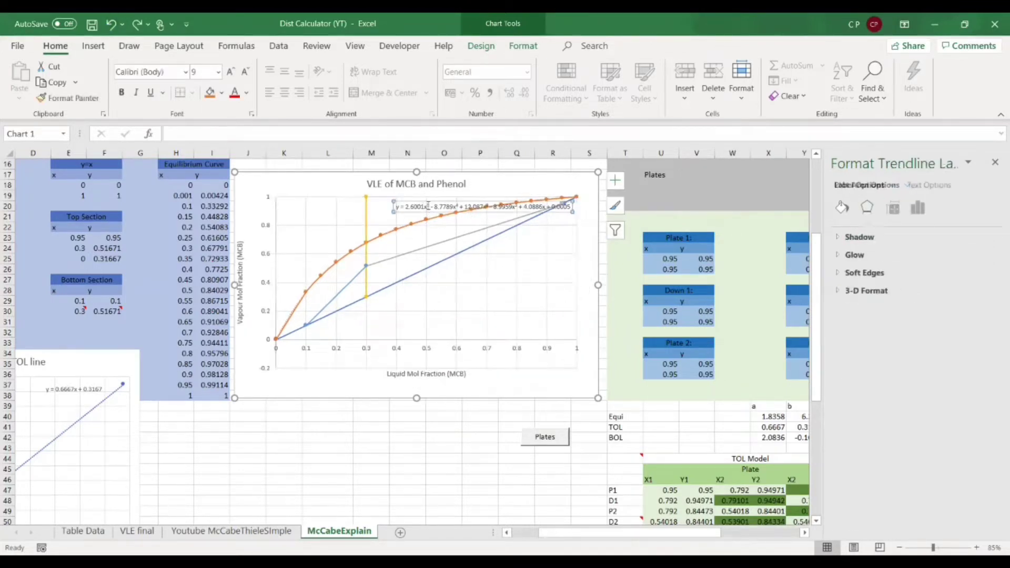
drag(423, 201, 413, 304)
click(704, 425)
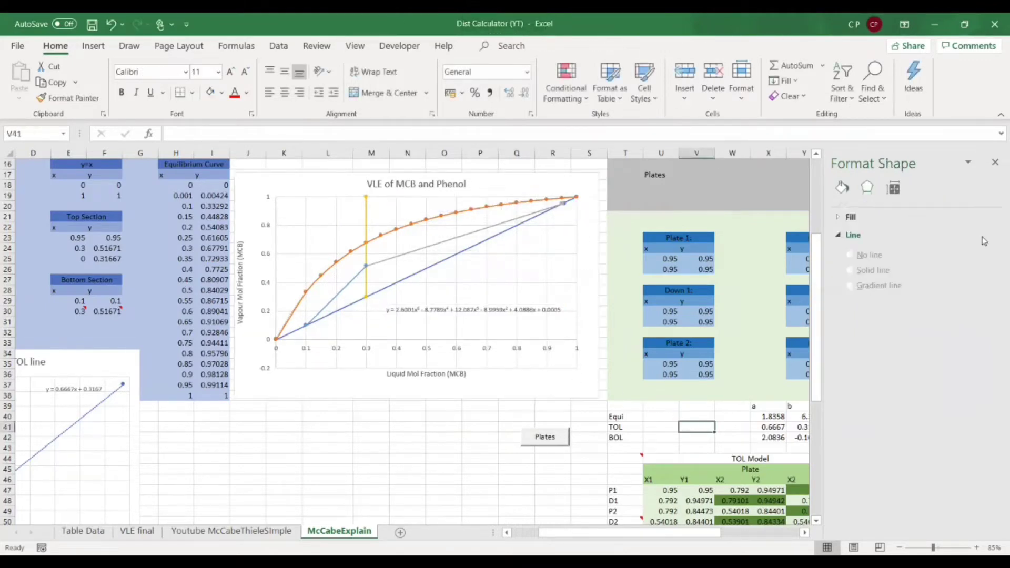
click(995, 162)
Set coefficient a in the Equi row to 2.6001 from the trendline equation.
scroll(787, 334, down, 3)
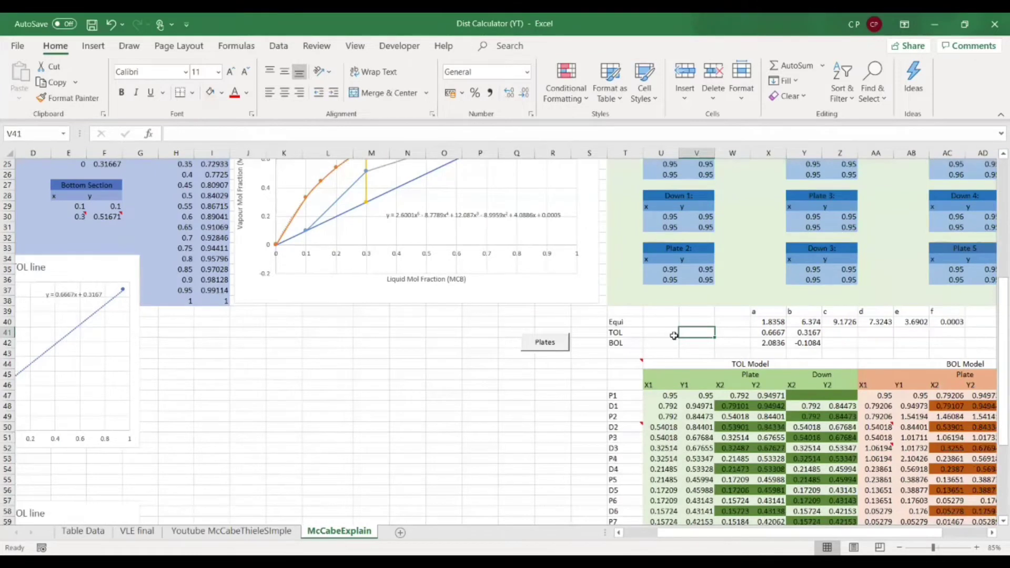
key(Right)
key(Right)
key(Right)
key(Right)
key(Right)
key(Right)
key(Right)
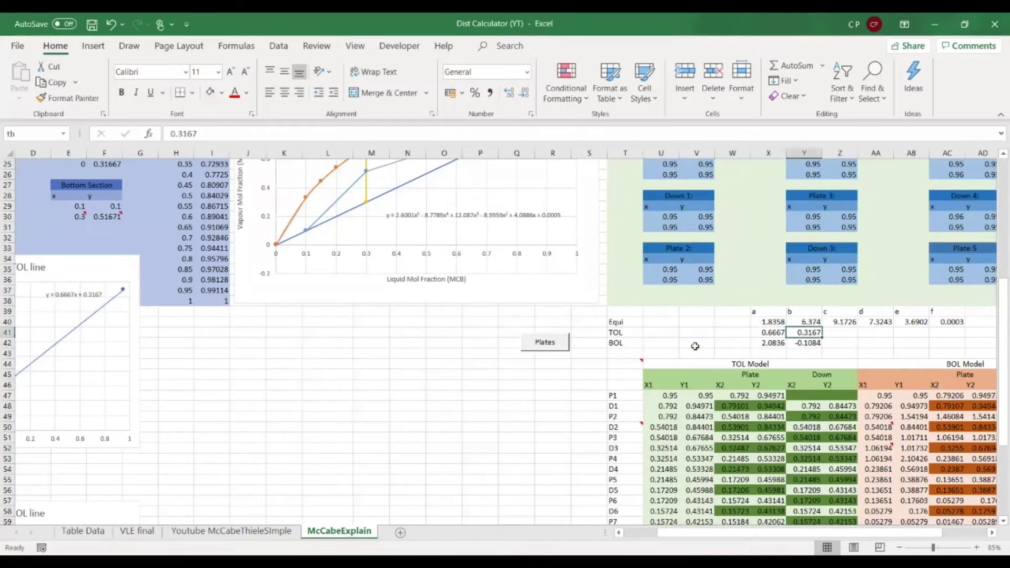
click(769, 322)
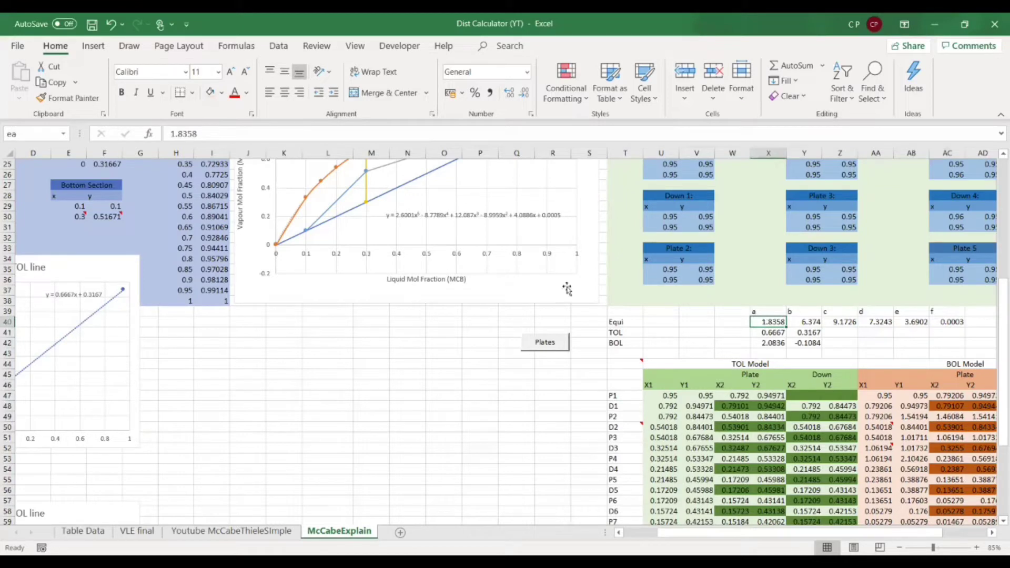
text(2.)
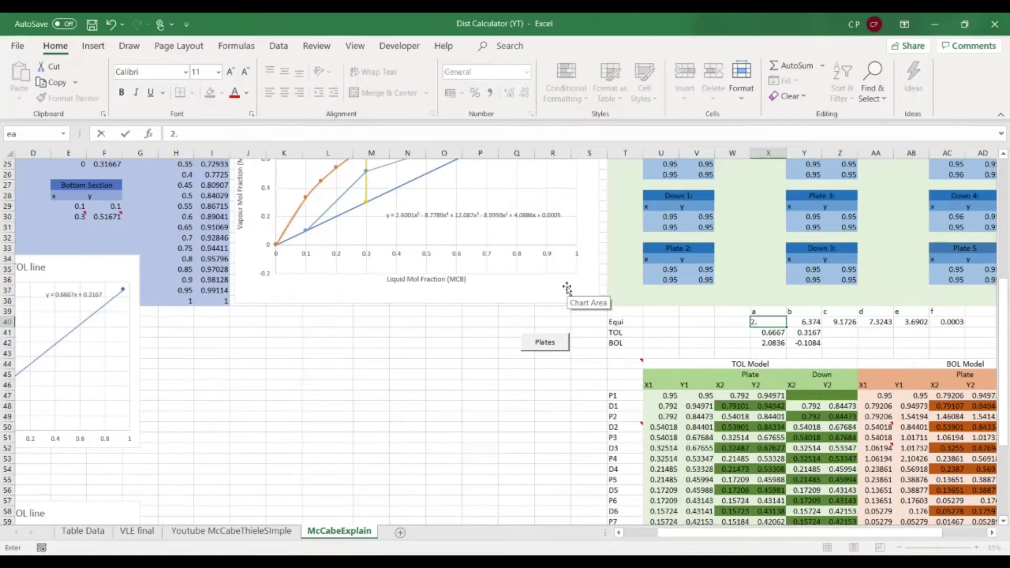
text(6001)
key(Tab)
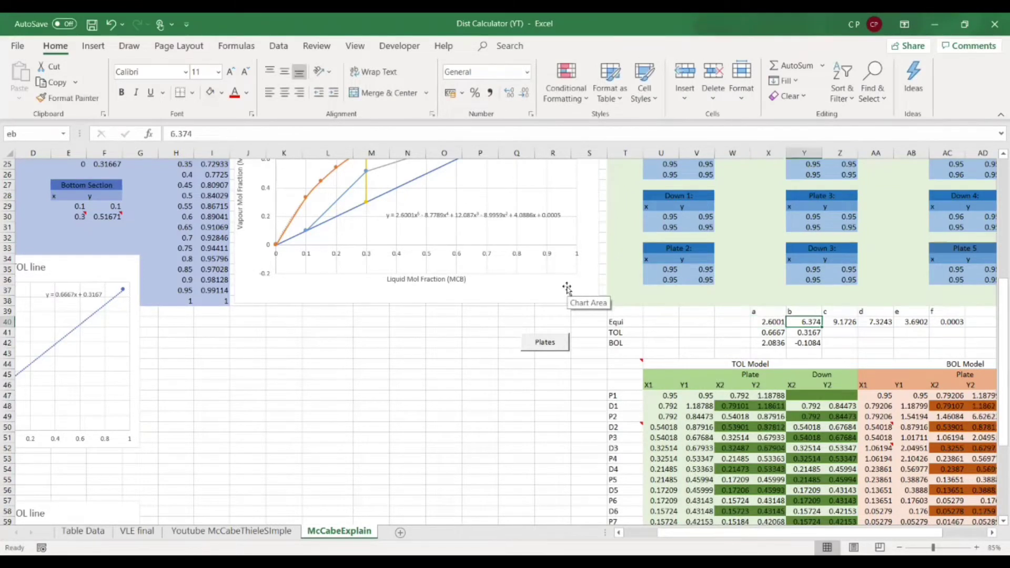
Set coefficients b and c in the Equi row to 8.7789 and 12.087 from the trendline equation.
text(8.7789)
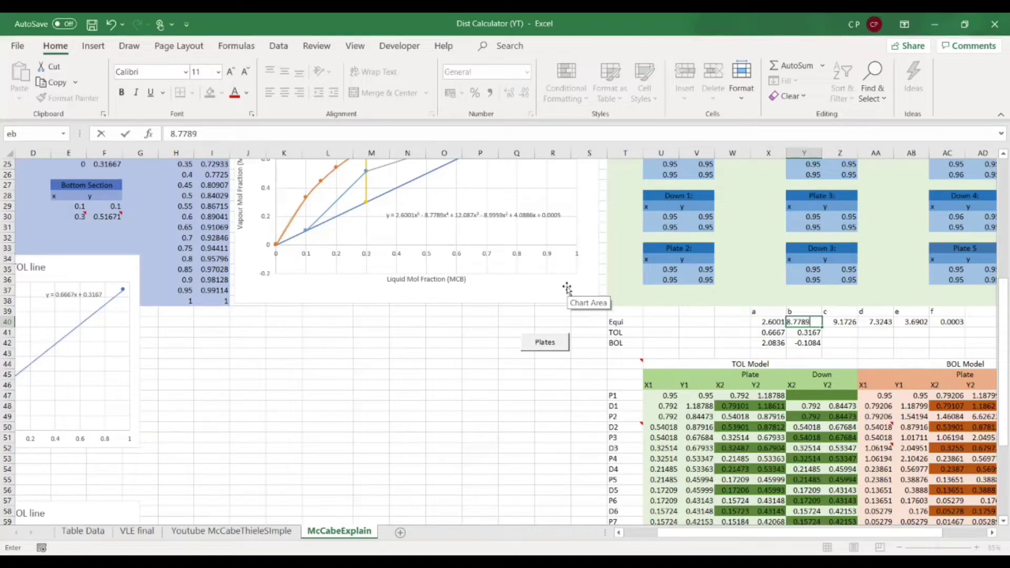
key(Tab)
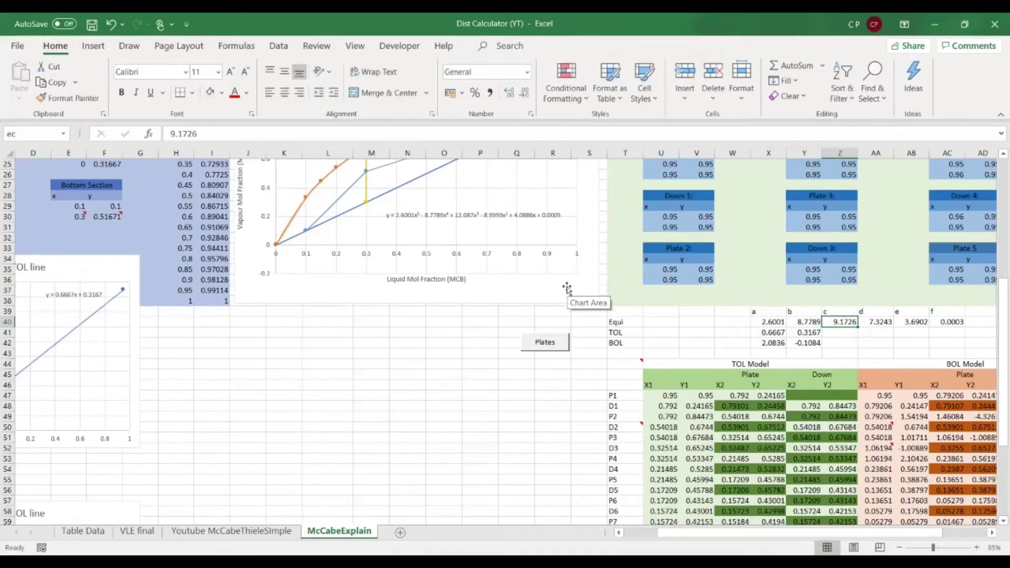
text(12)
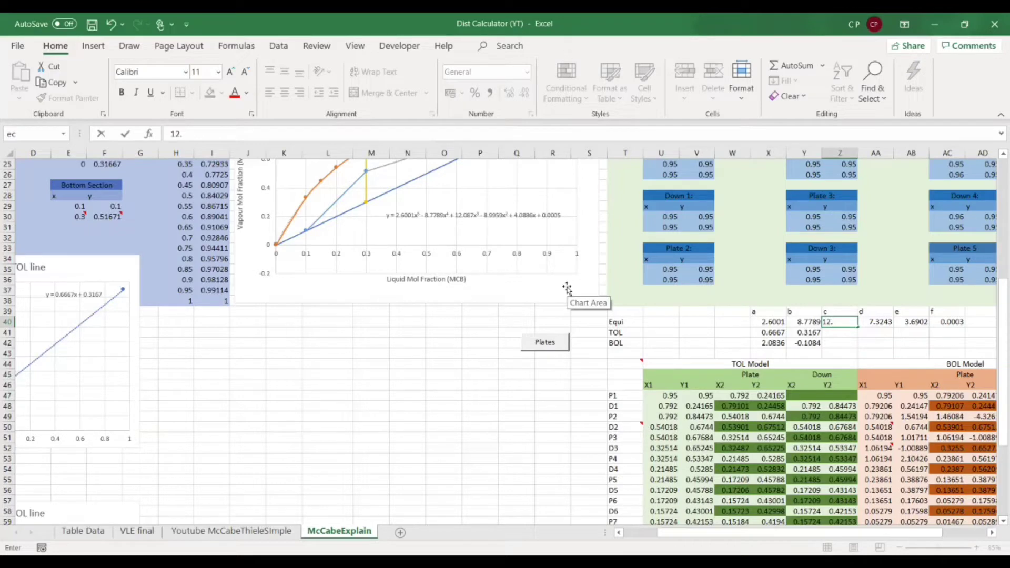
text(.087)
key(Tab)
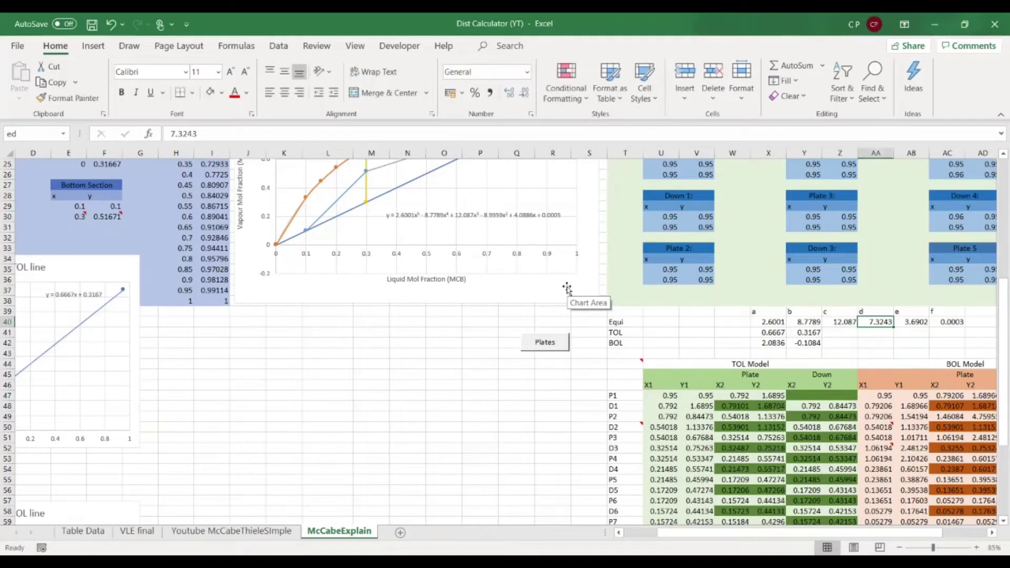
Set coefficients d, e and f in the Equi row to 8.9959, 4.0886 and 0.0005 from the trendline equation.
text(8.99)
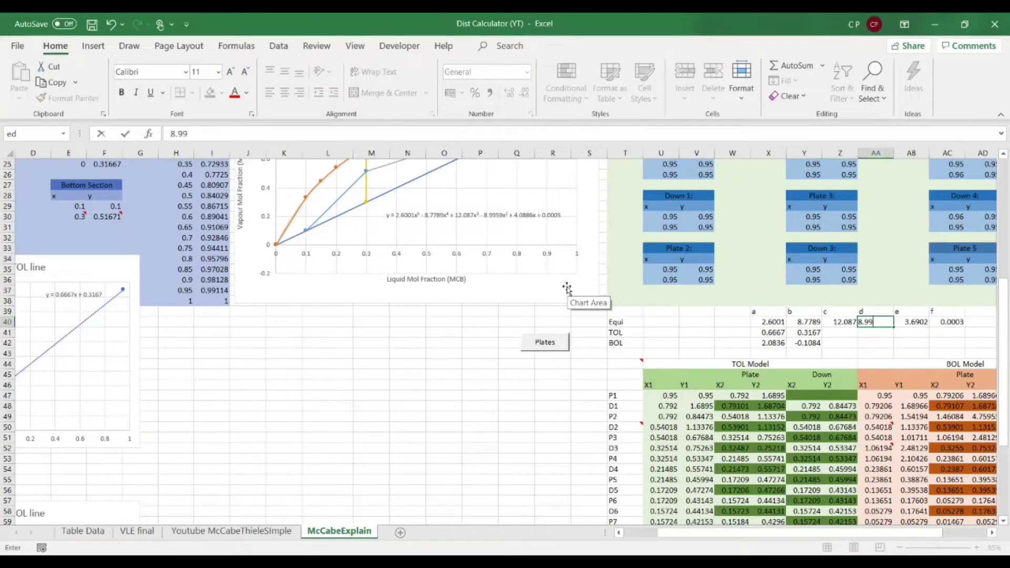
text(59)
key(Tab)
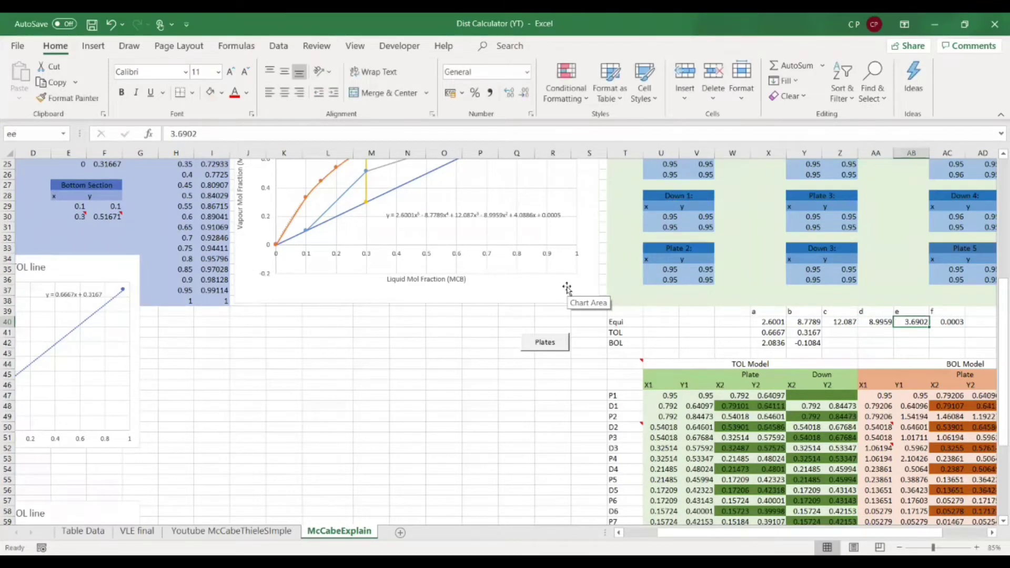
text(4.)
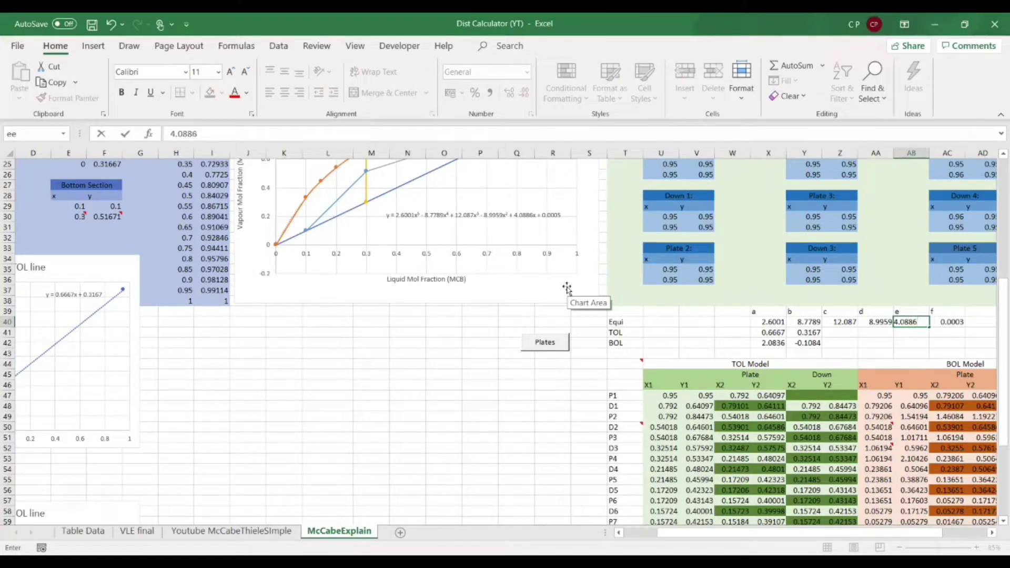
text(0886)
key(Tab)
text(0.00)
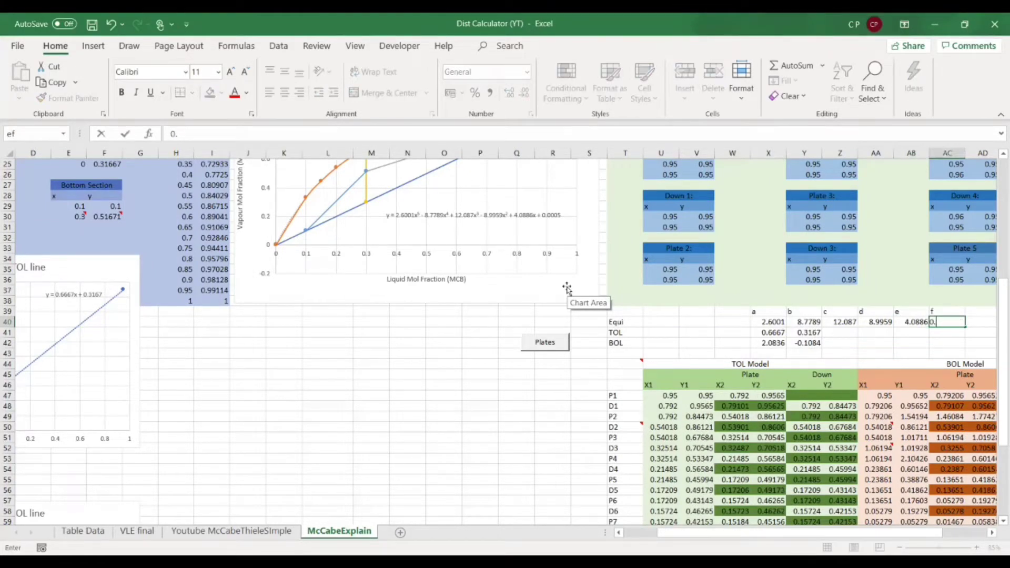
key(Tab)
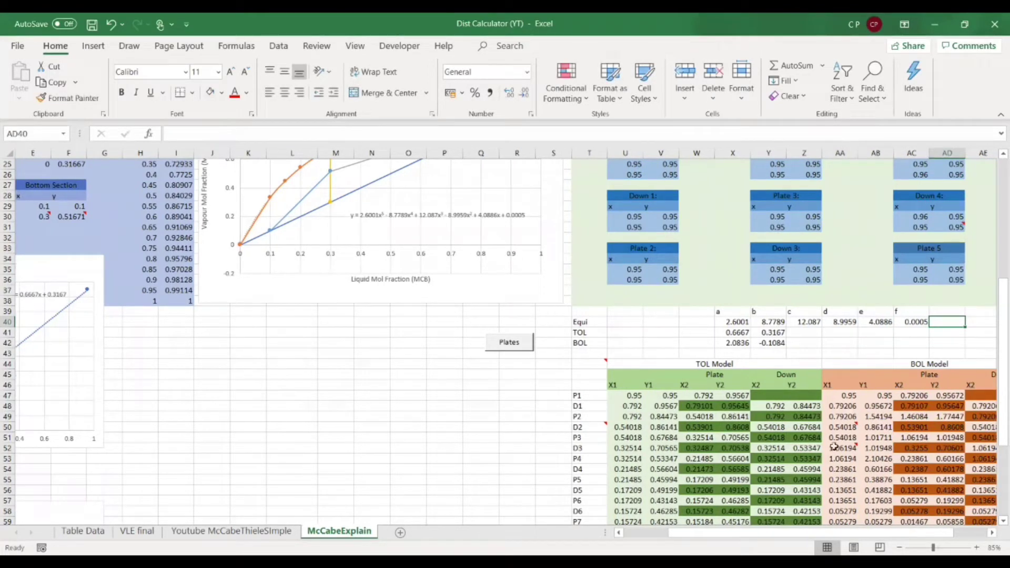
Compare the TOL and BOL row coefficients with the equations shown in the TOL line and BOL line charts.
scroll(671, 333, right, 4)
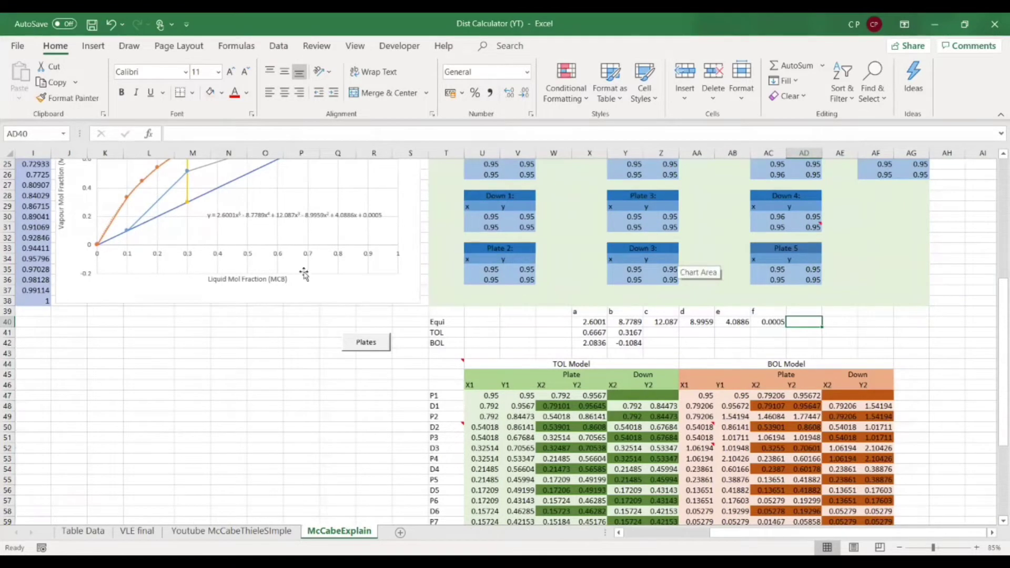
scroll(308, 288, up, 3)
scroll(392, 309, down, 2)
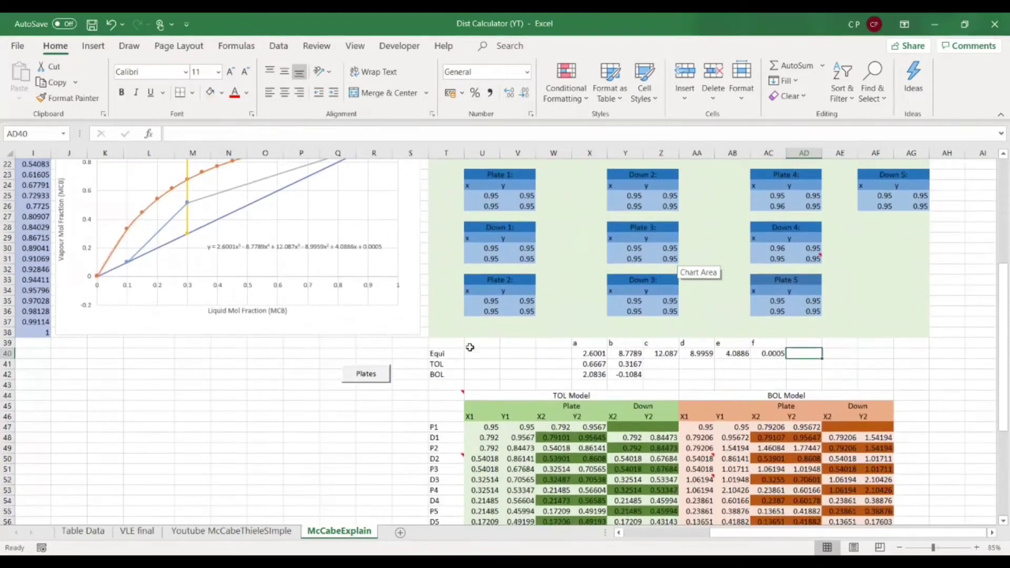
click(605, 364)
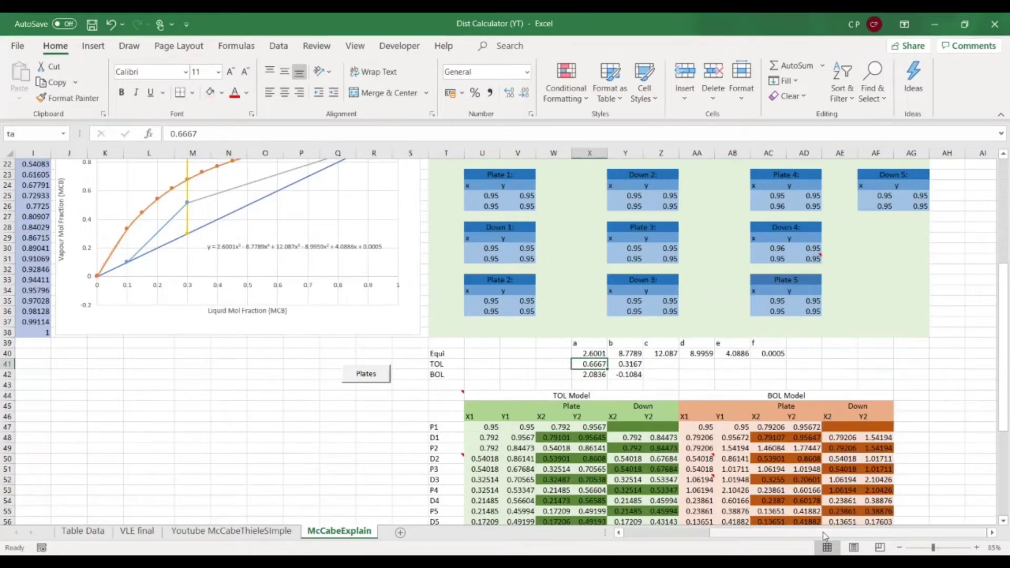
drag(826, 532, 741, 533)
scroll(410, 388, down, 2)
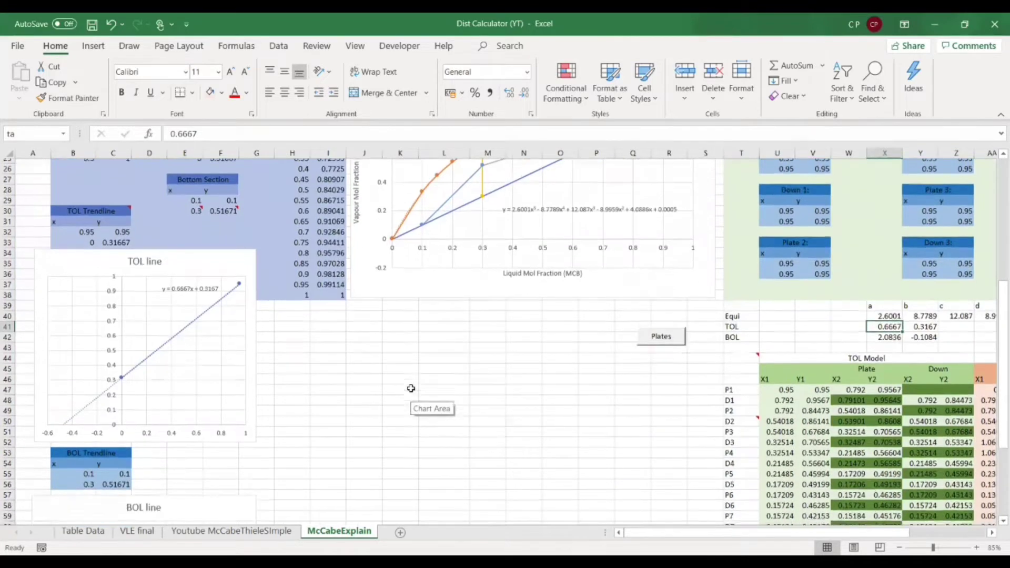
scroll(155, 449, down, 1)
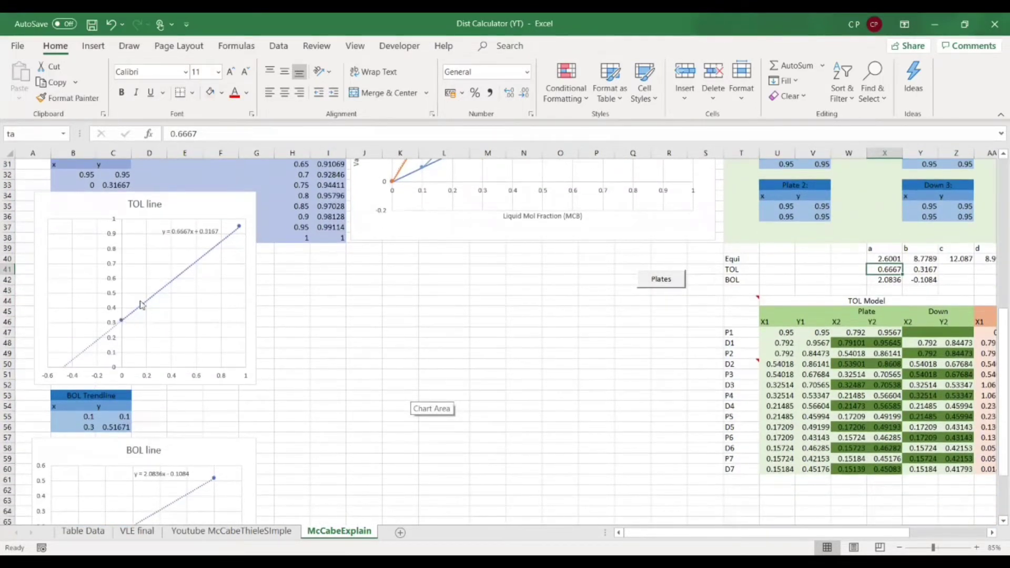
scroll(414, 314, up, 3)
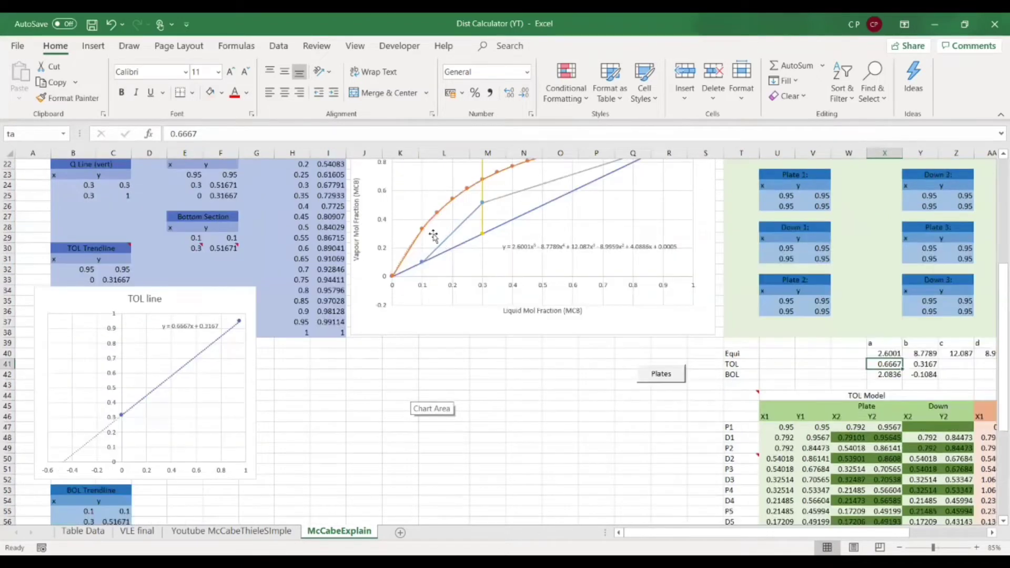
scroll(376, 312, down, 1)
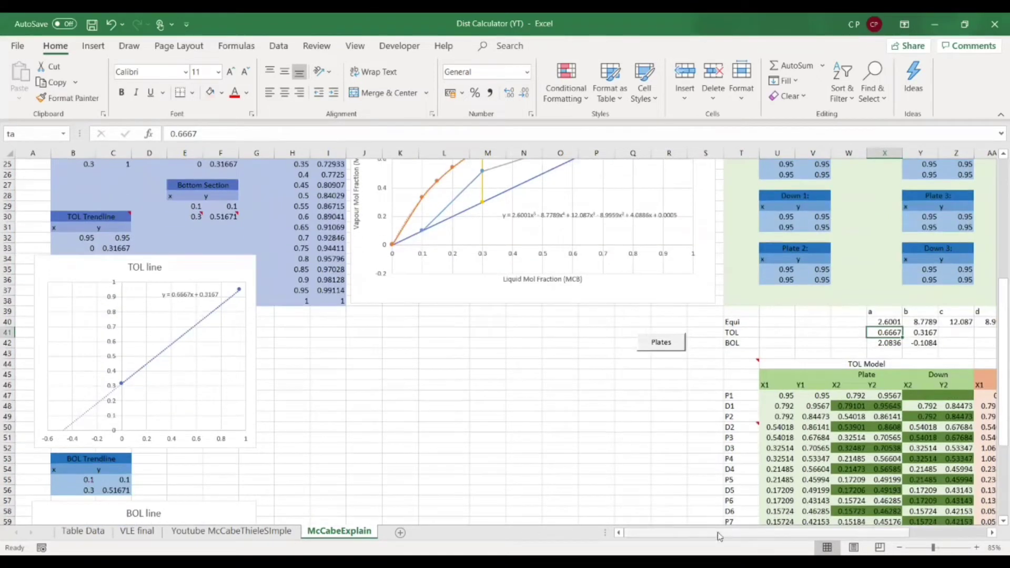
drag(719, 536, 798, 536)
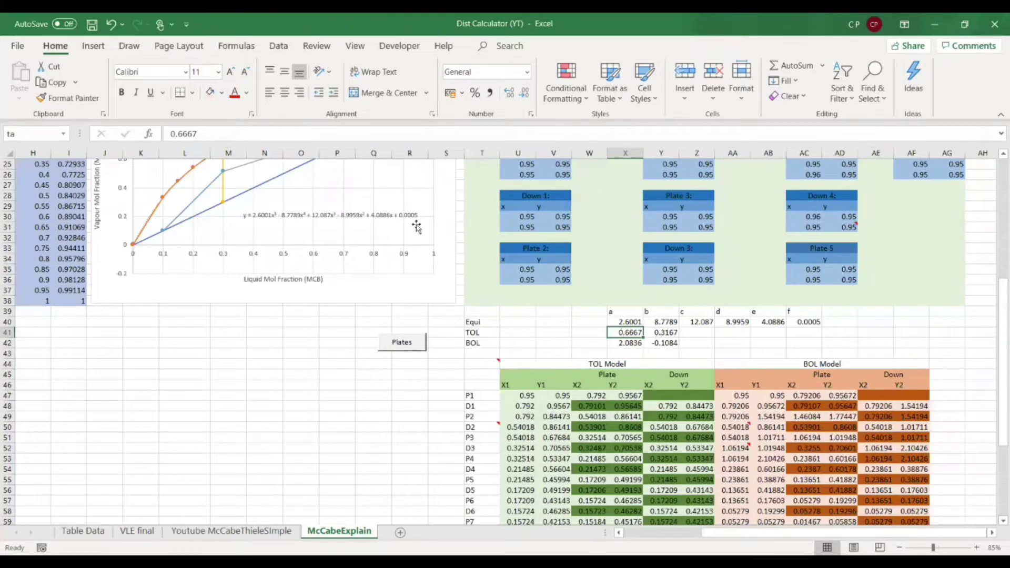
Review the a, b and c entries in the Equi row and the first coefficients of the TOL and BOL rows.
click(635, 321)
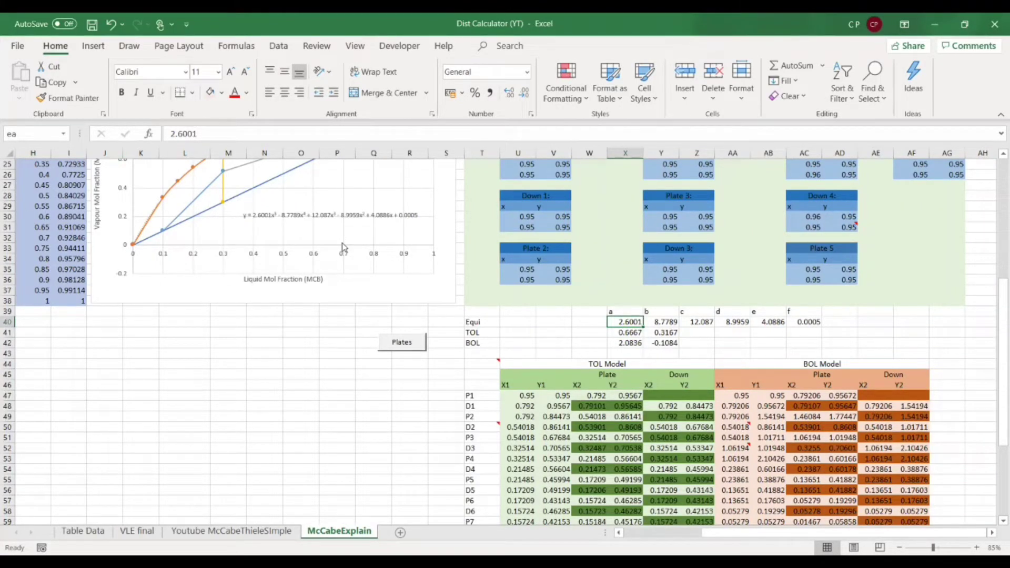
click(654, 323)
click(697, 322)
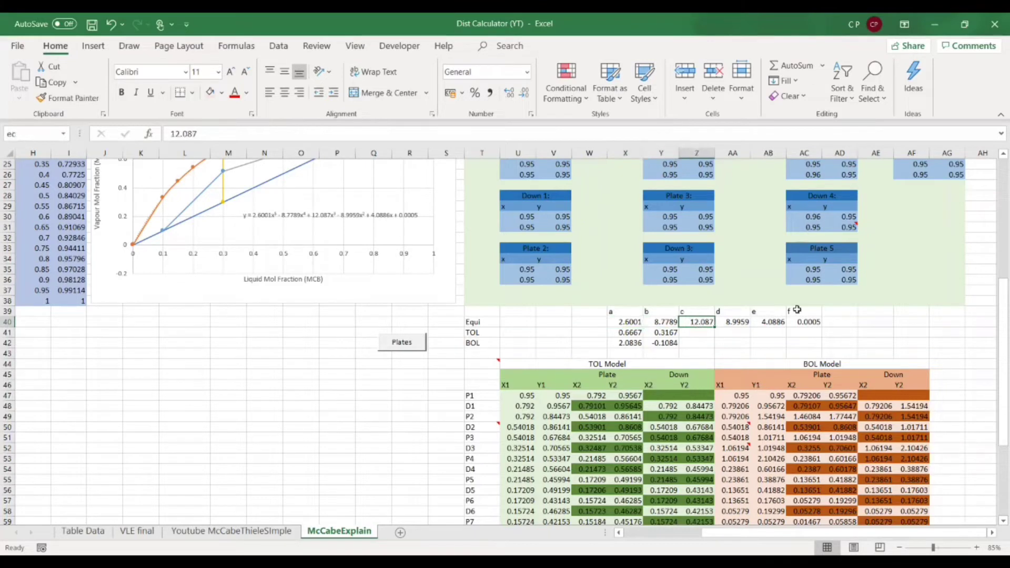
click(627, 334)
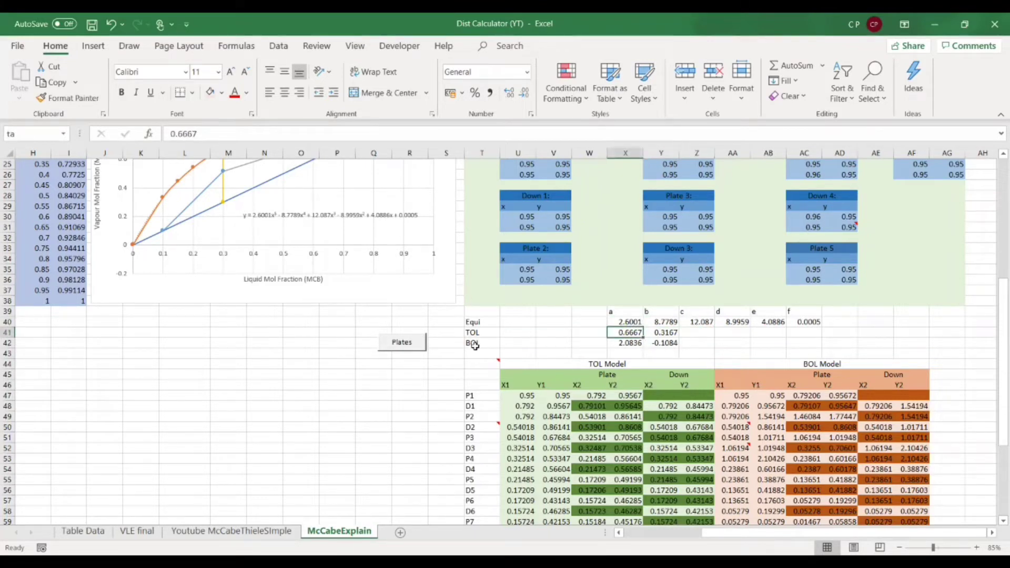
click(631, 343)
Examine the X1 and plate Y2 formulas in row P1 of the TOL Model, their referenced cells and the VLE chart.
scroll(763, 381, down, 3)
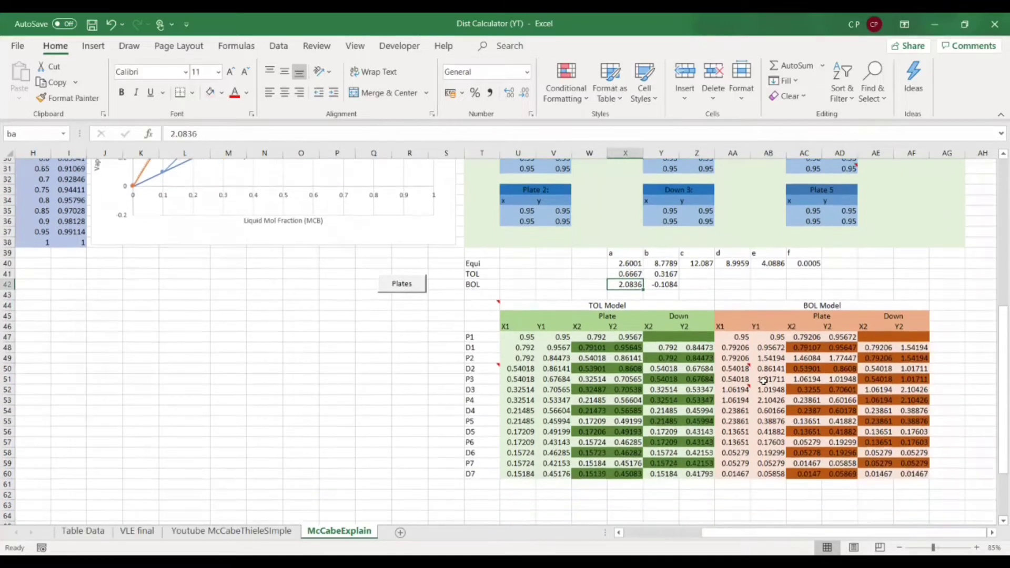
scroll(601, 316, down, 1)
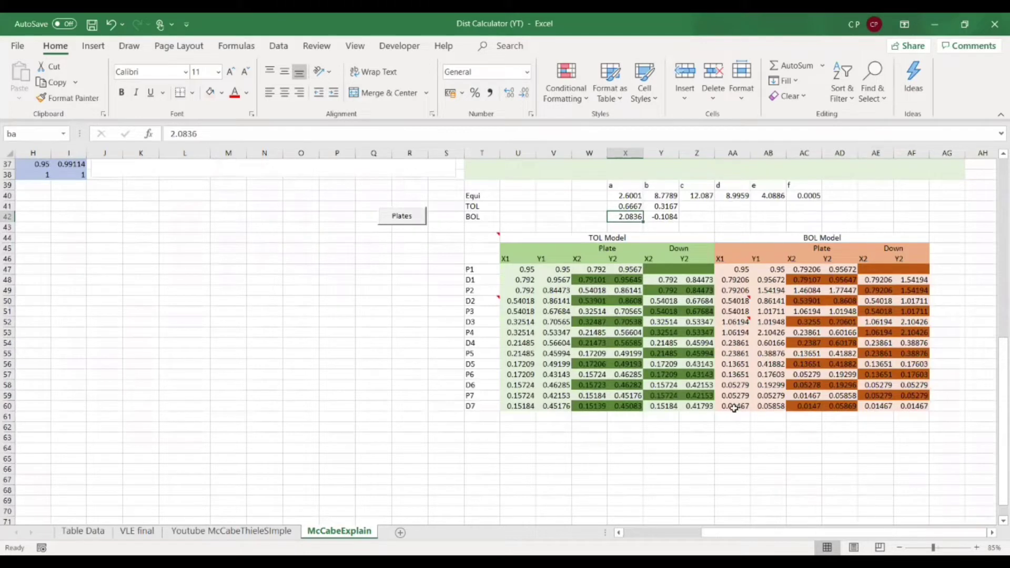
click(991, 533)
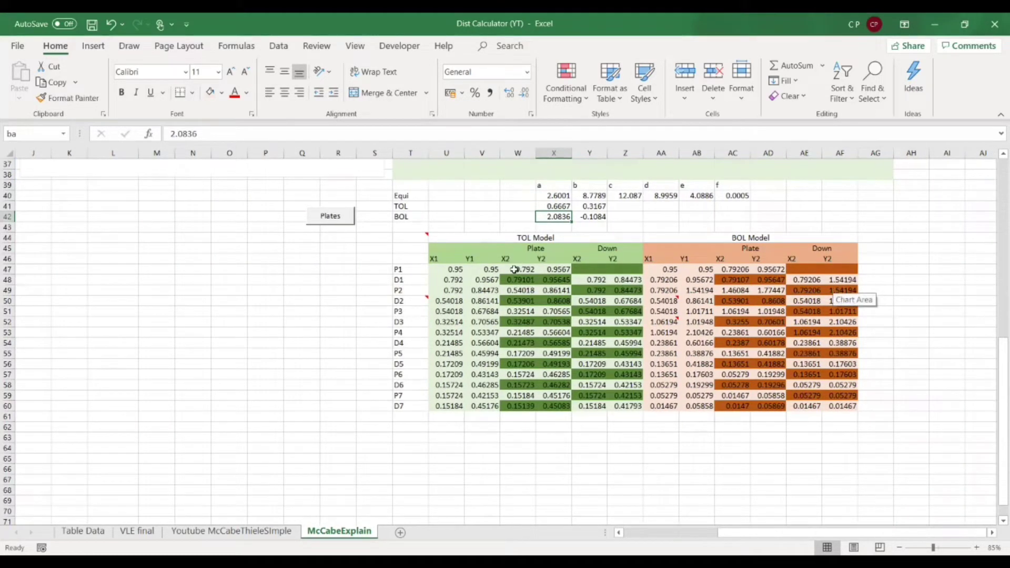
click(457, 271)
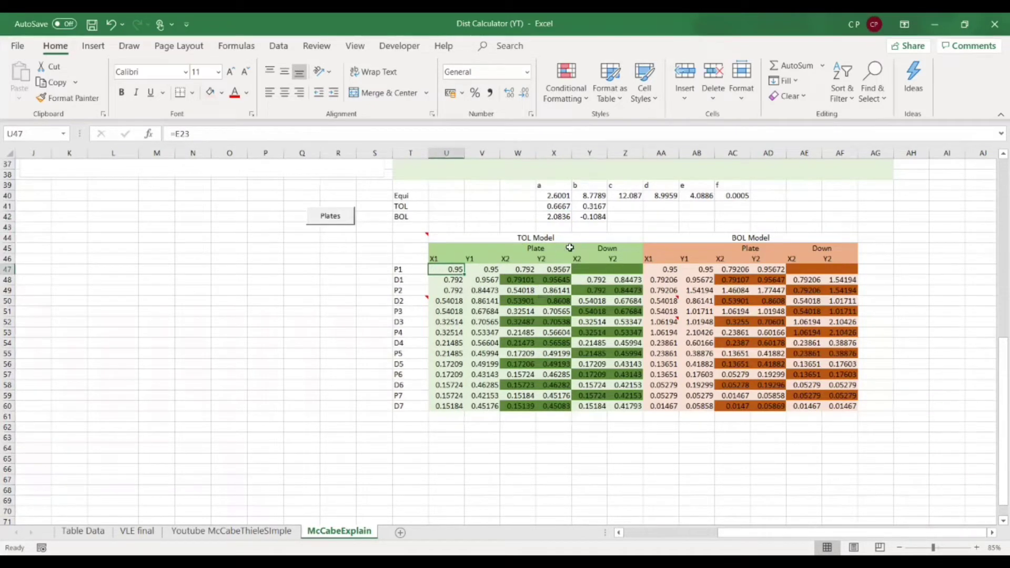
click(558, 267)
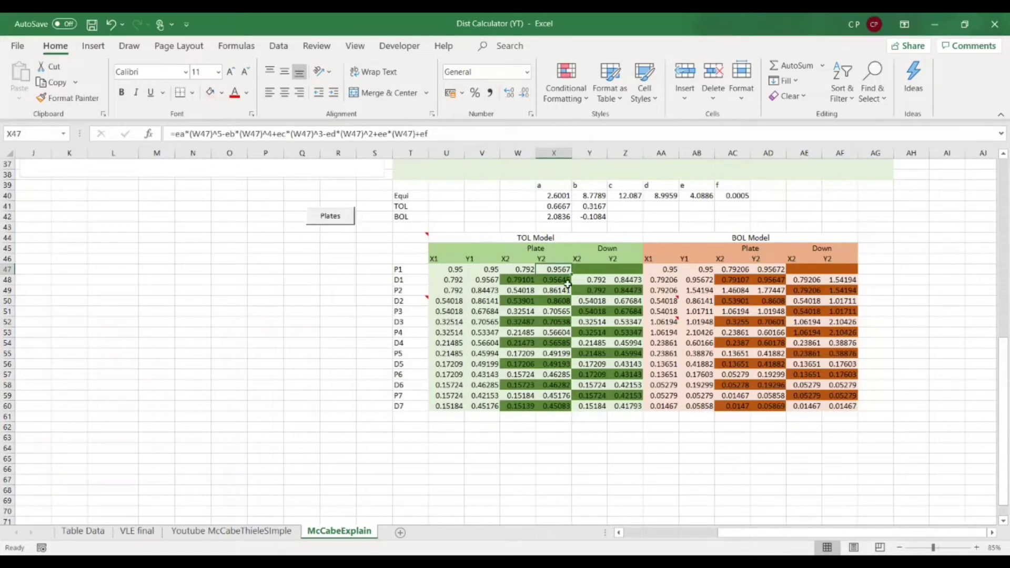
scroll(568, 284, up, 2)
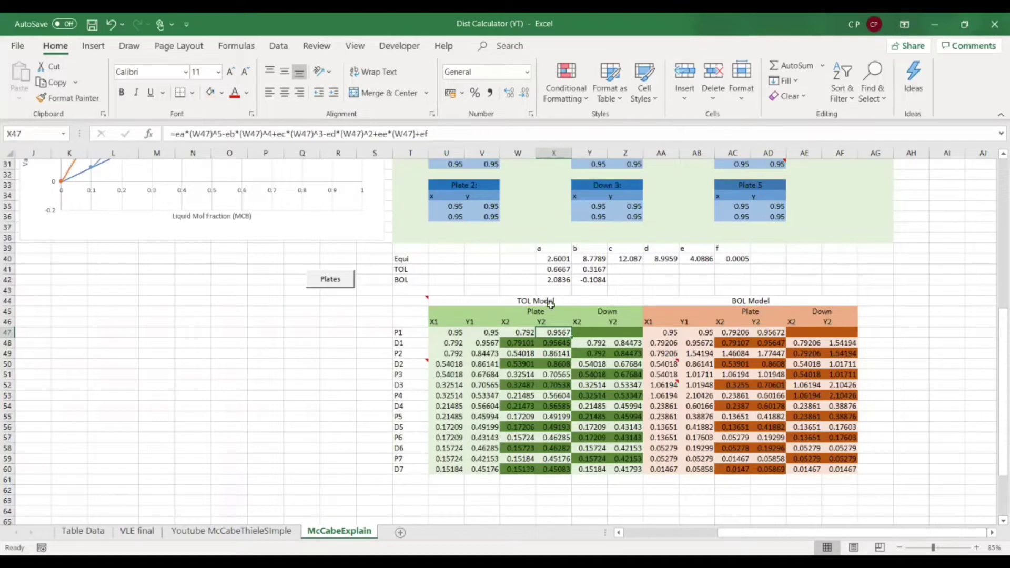
scroll(550, 304, up, 2)
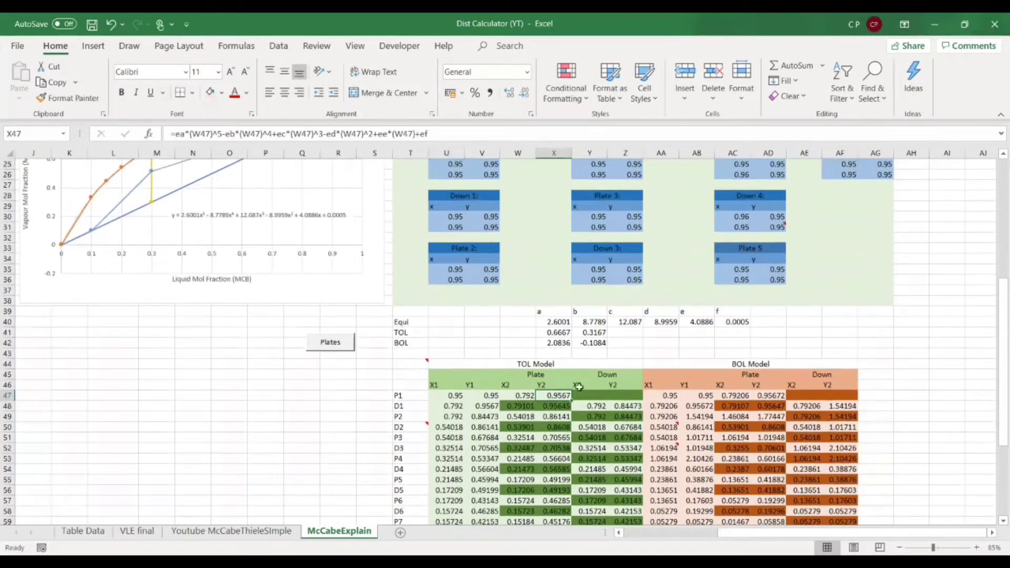
scroll(466, 340, up, 3)
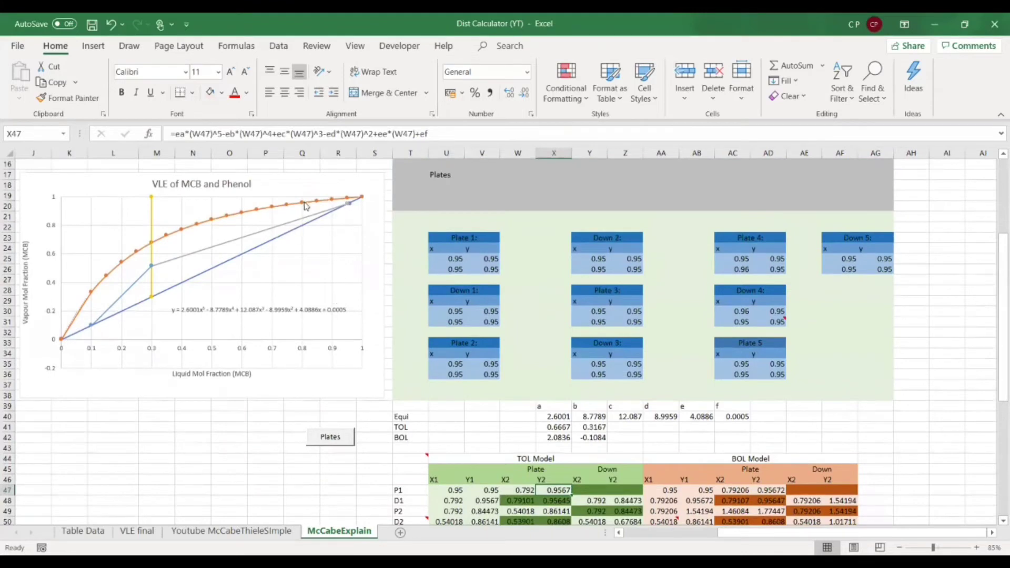
scroll(518, 289, down, 3)
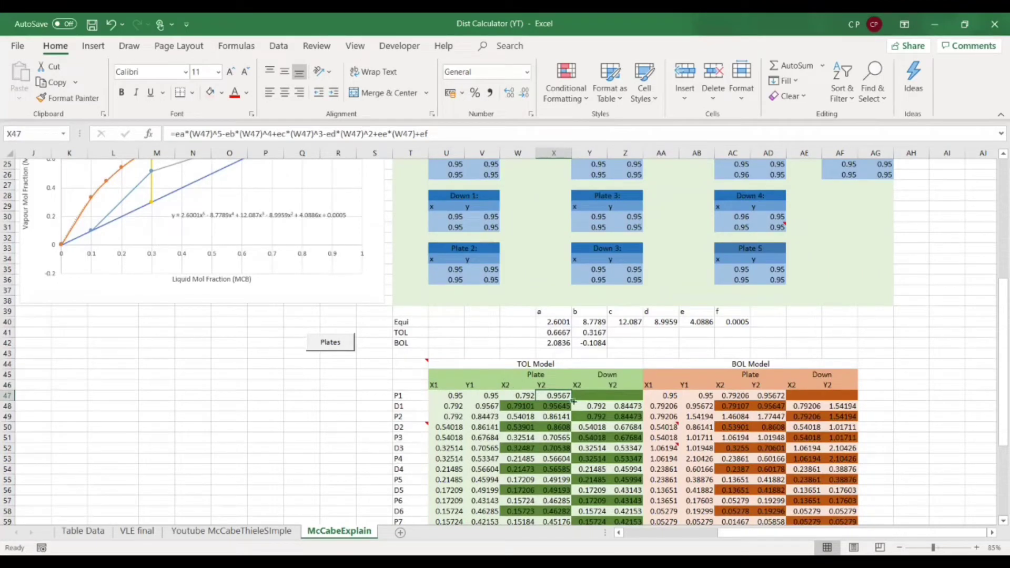
click(455, 133)
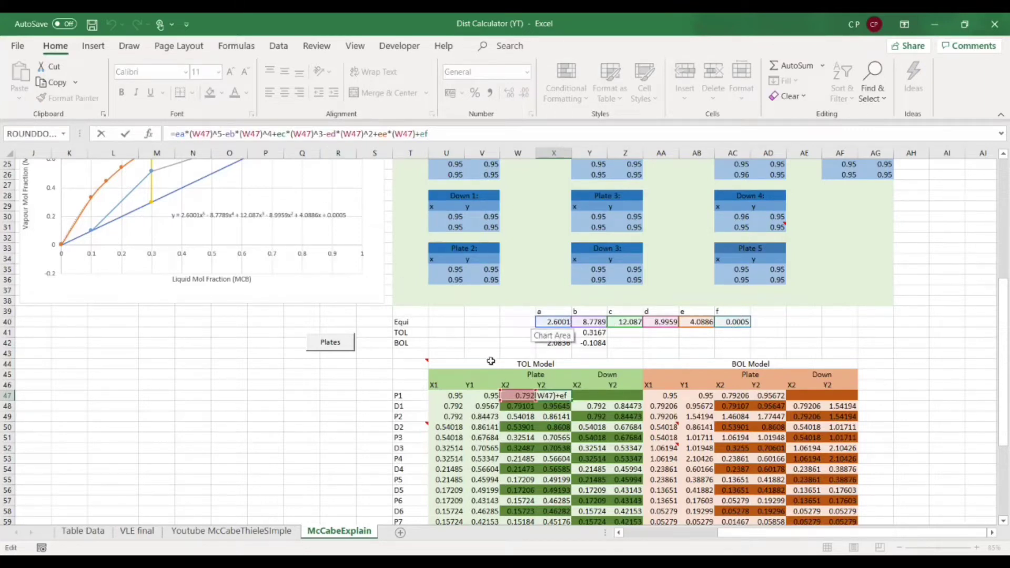
key(Return)
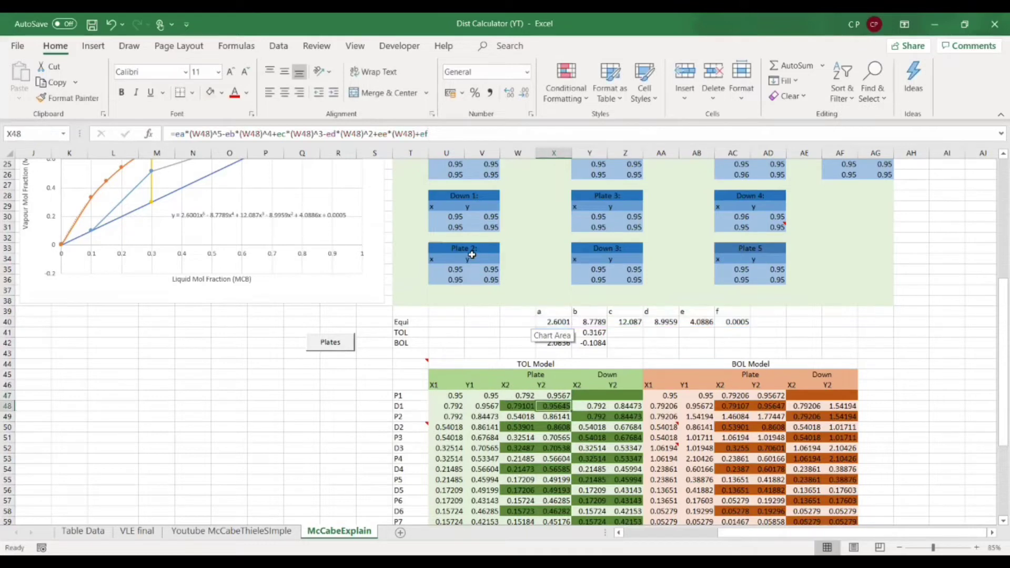
Run Goal Seek on the plate Y2 cell X47 in row P1 with a target of 0.95, changing W47.
click(555, 396)
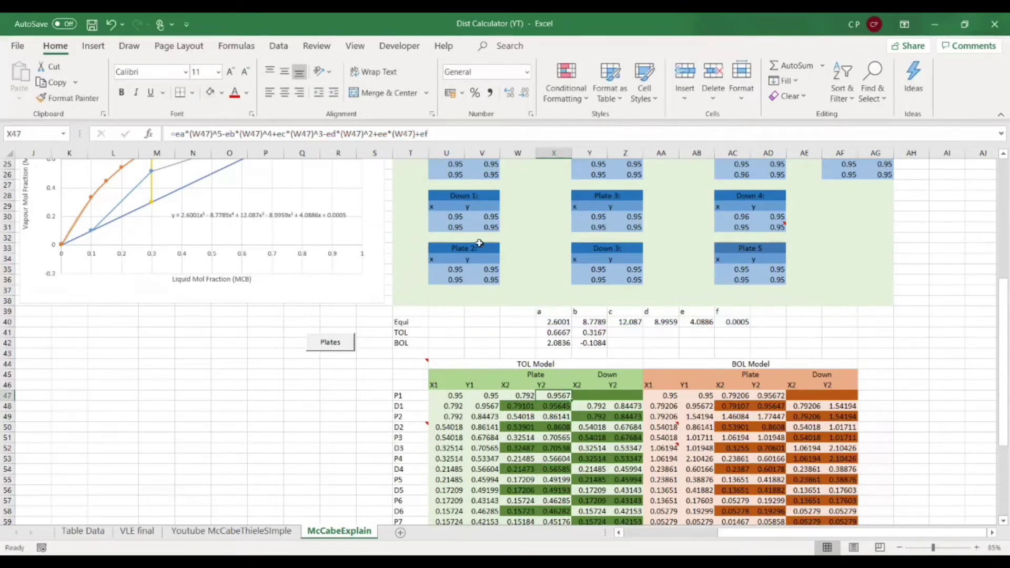
click(279, 46)
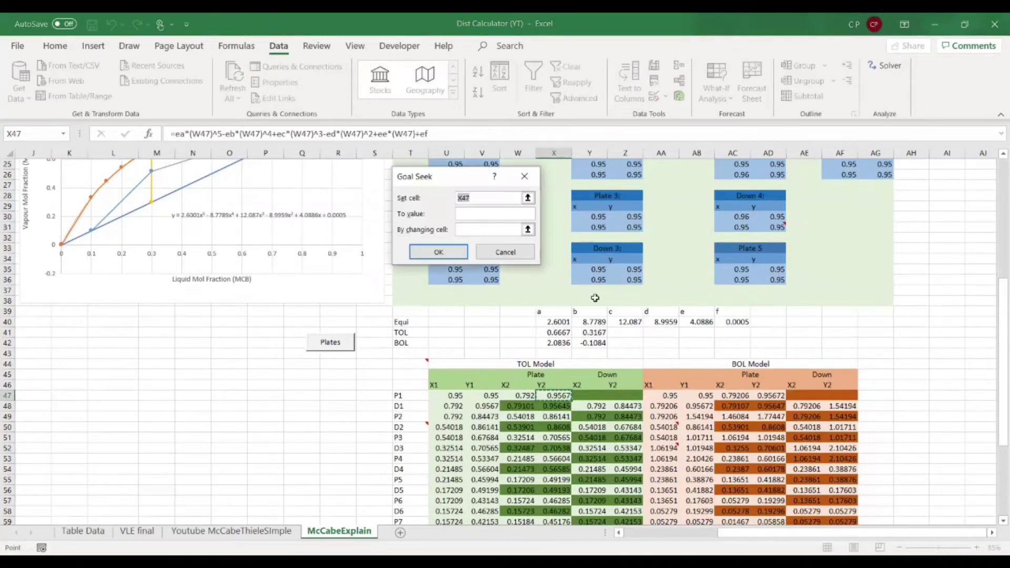
scroll(591, 294, down, 1)
click(483, 213)
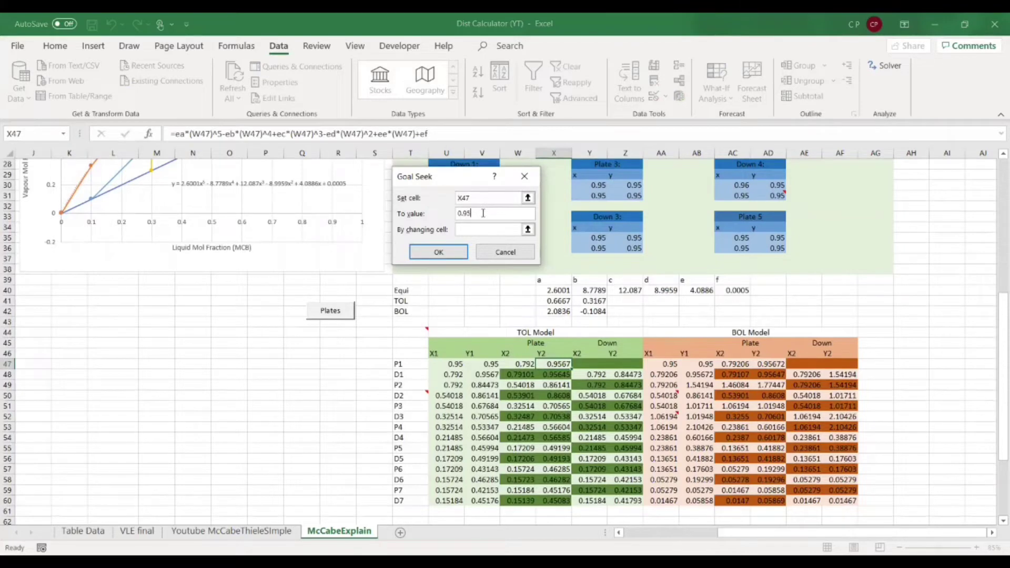
click(518, 229)
click(512, 362)
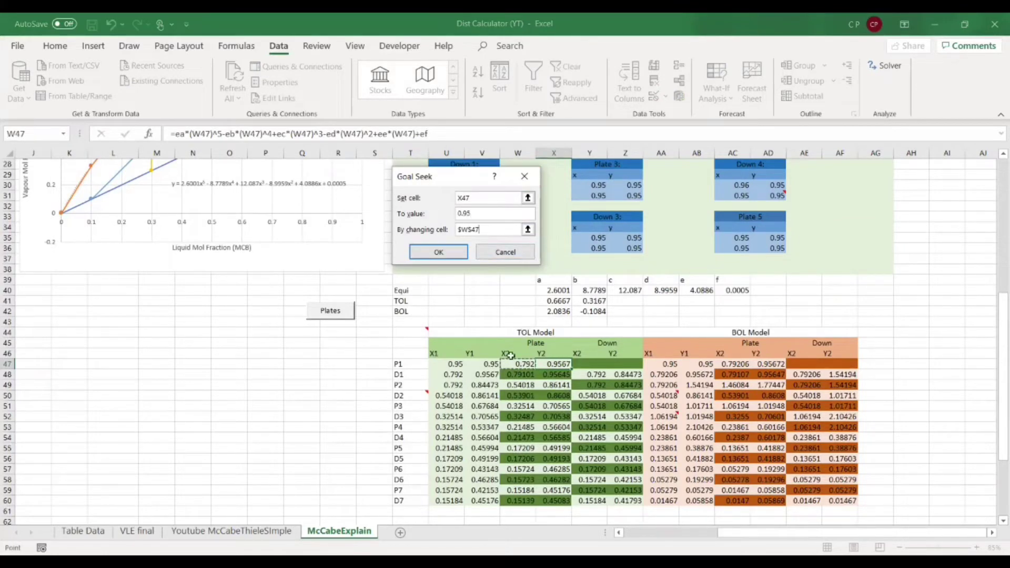
click(458, 252)
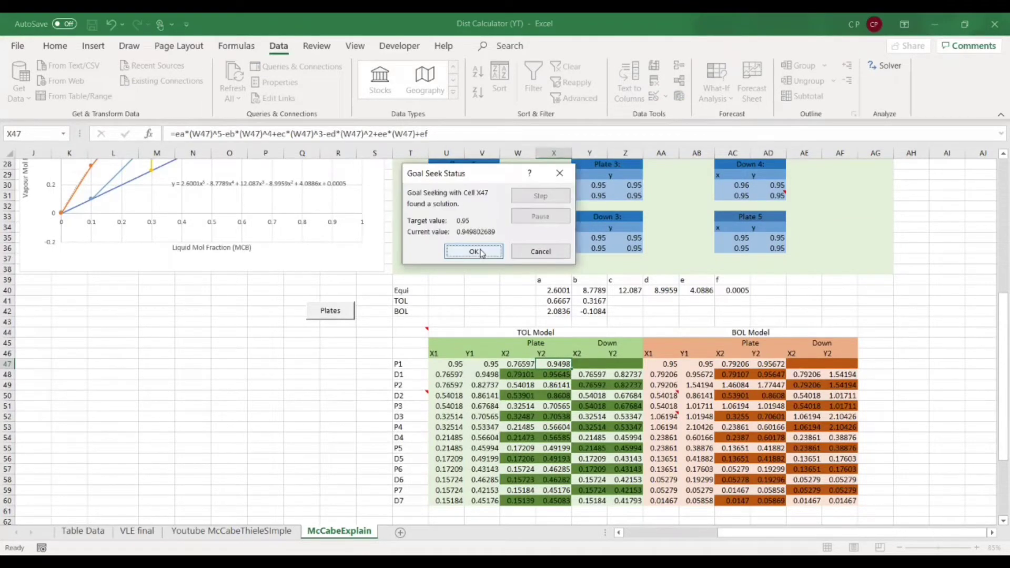
click(481, 250)
Review row P1 across both models and examine the X1 and Y1 formulas in row D1 of the TOL Model.
scroll(428, 346, down, 2)
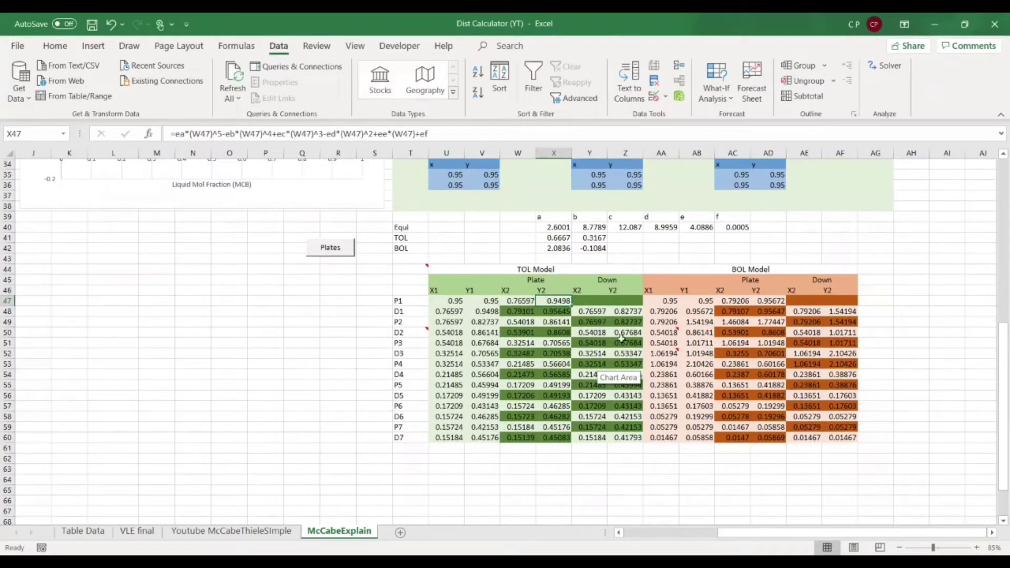
drag(402, 305, 837, 301)
click(926, 341)
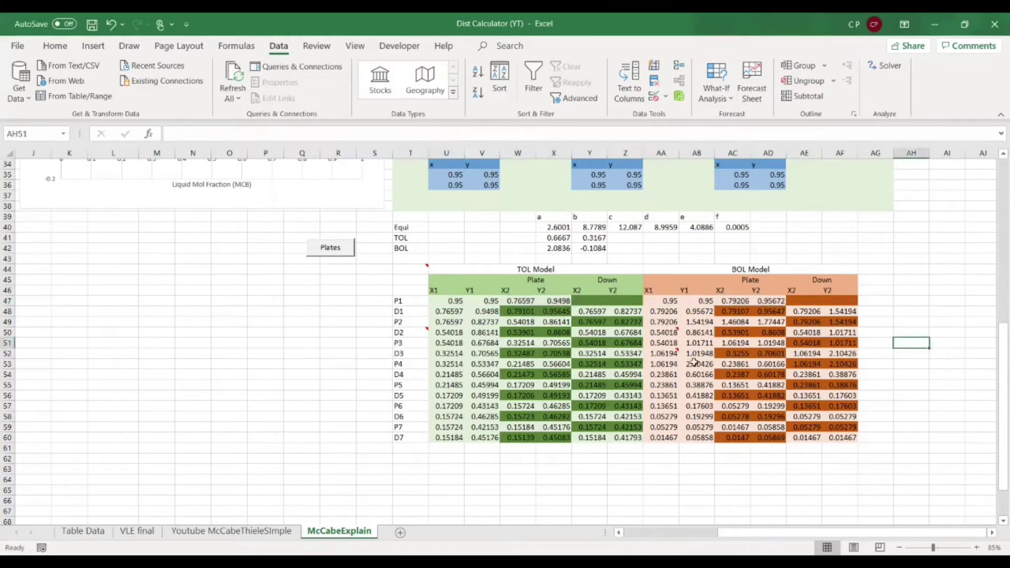
scroll(926, 340, down, 1)
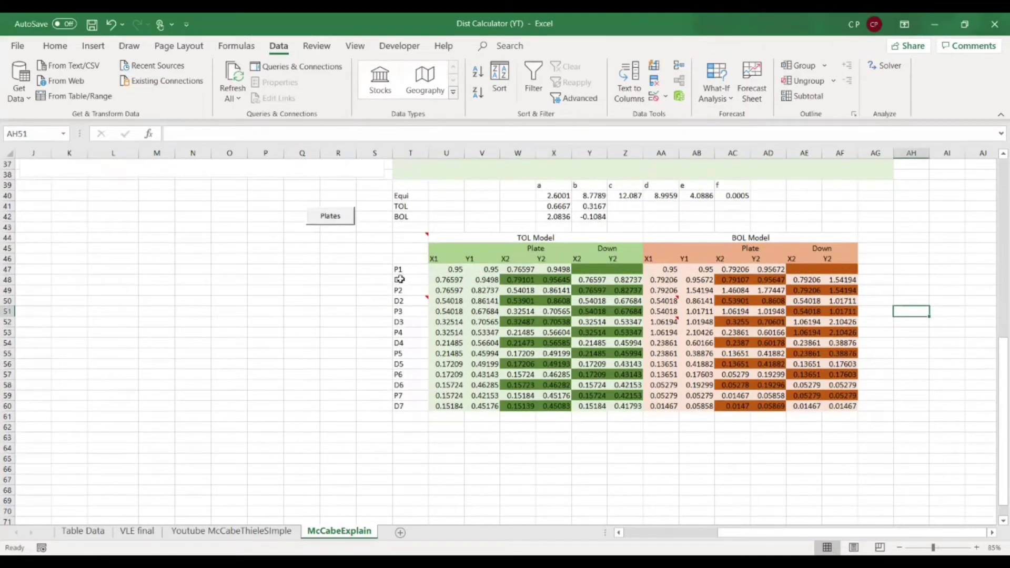
click(449, 280)
click(473, 284)
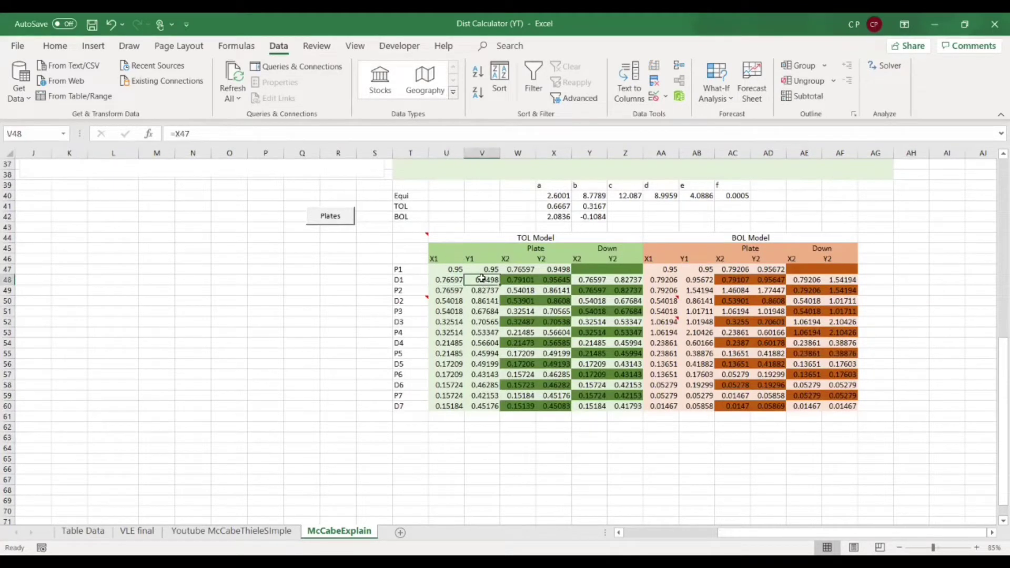
text(=)
click(558, 271)
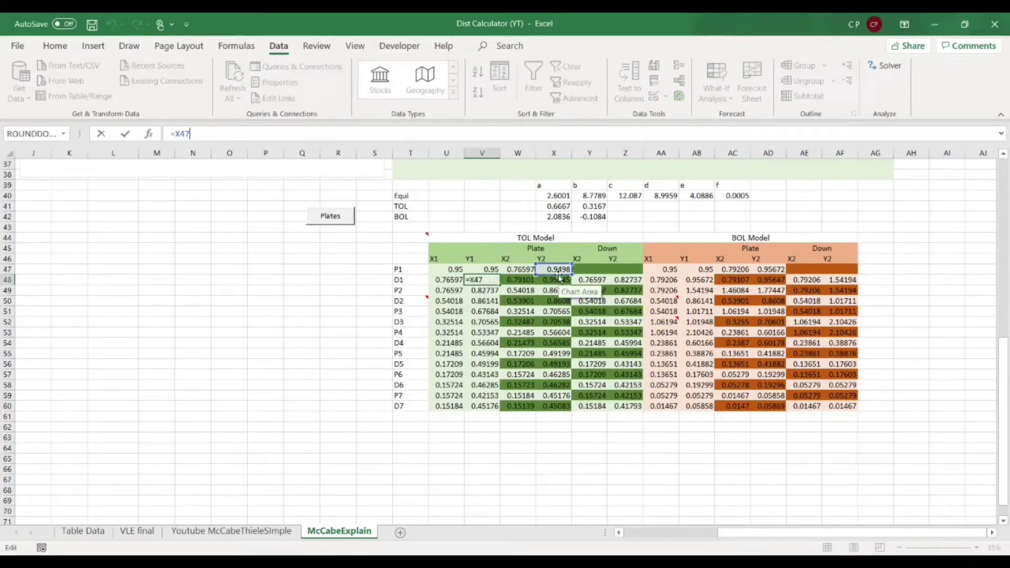
key(Return)
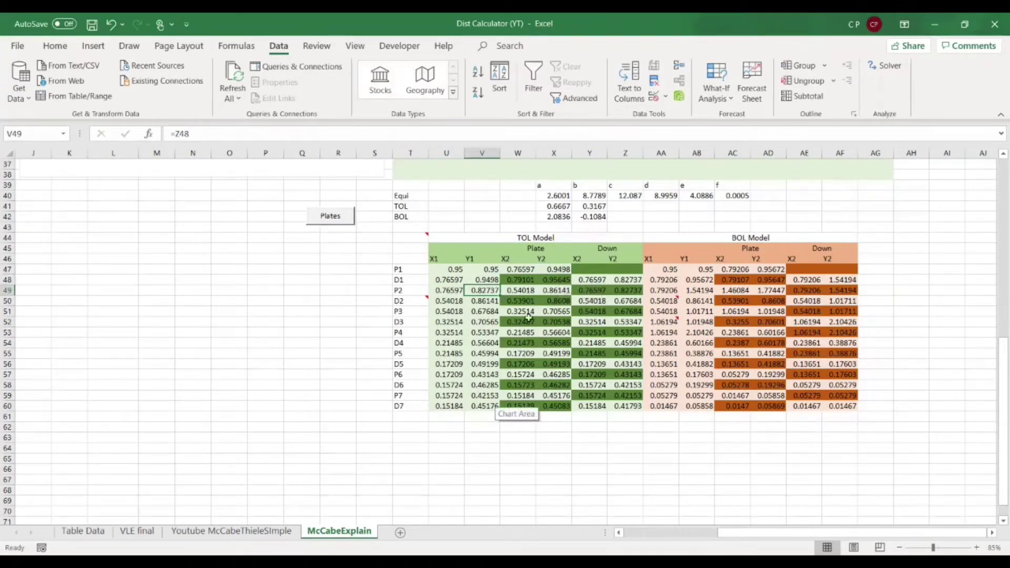
click(488, 281)
Examine the Down X2 and Y2 formulas in row D1 of the TOL Model, their referenced cells and the VLE chart.
click(591, 281)
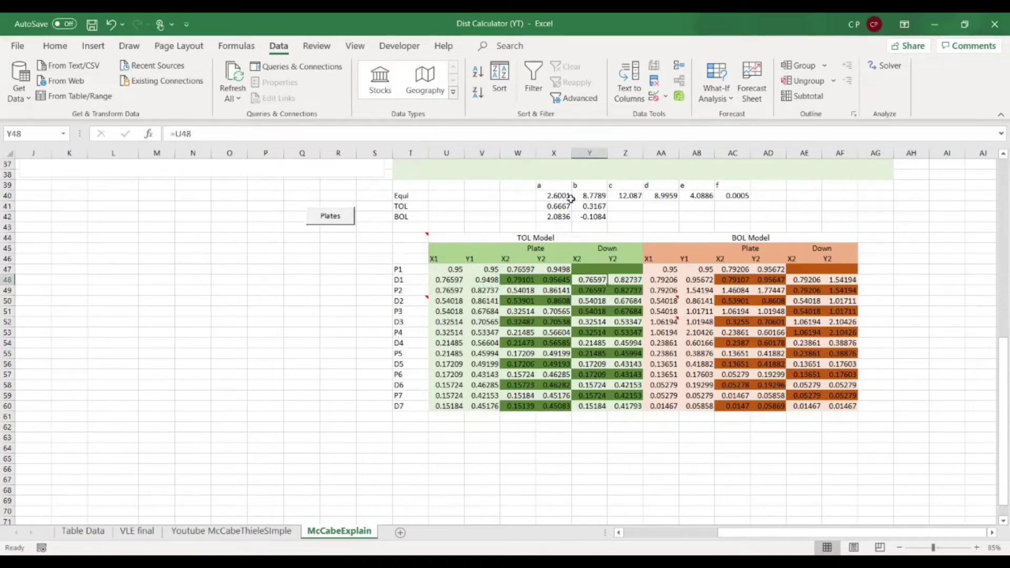
click(360, 137)
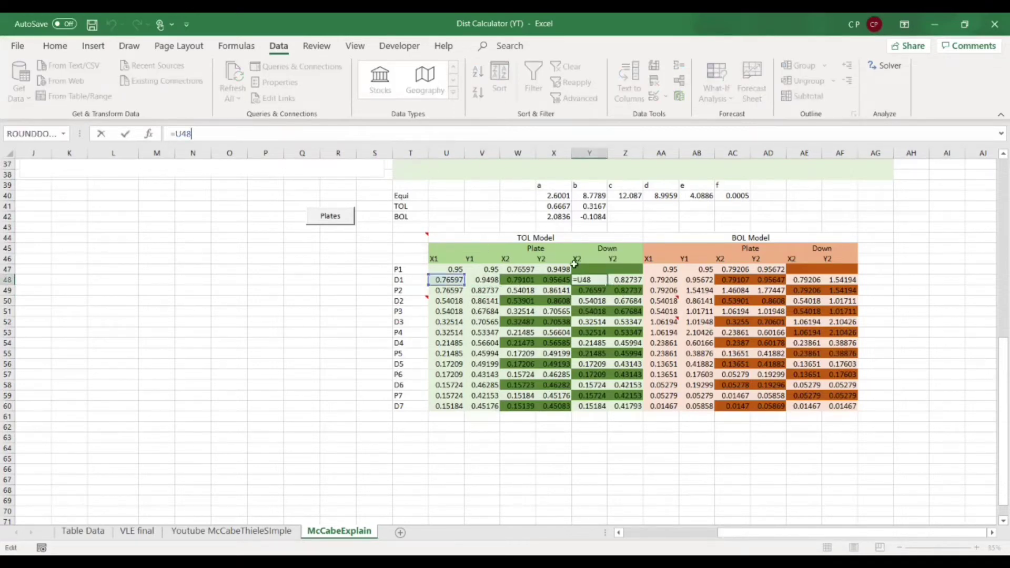
scroll(232, 247, up, 7)
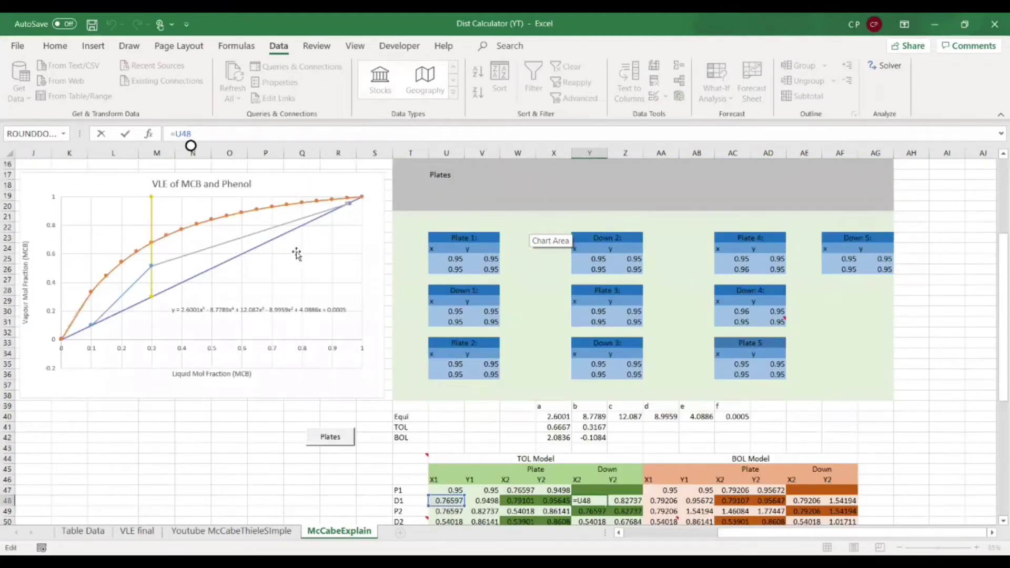
scroll(508, 320, down, 1)
scroll(507, 319, down, 3)
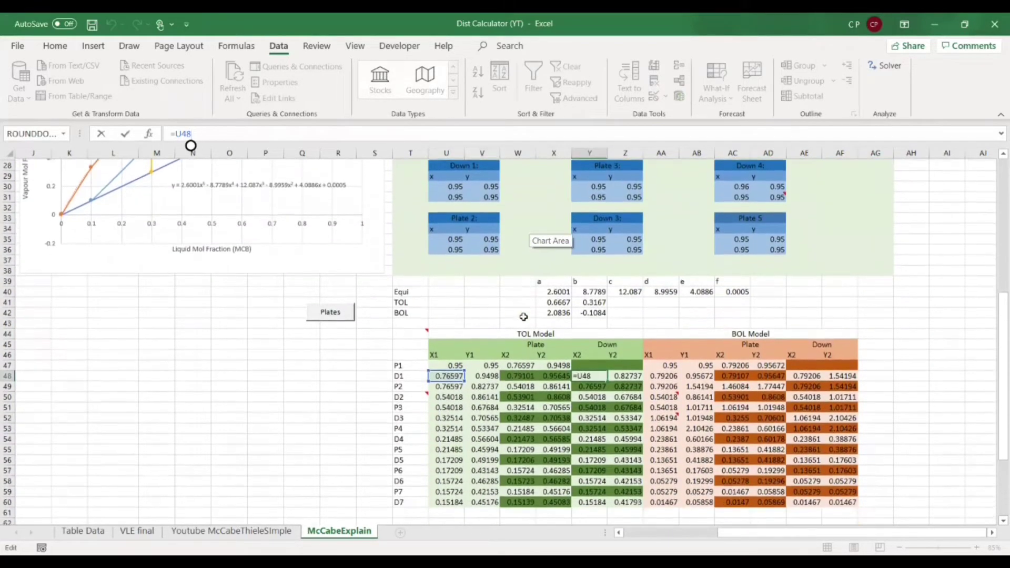
key(Return)
key(Up)
key(Right)
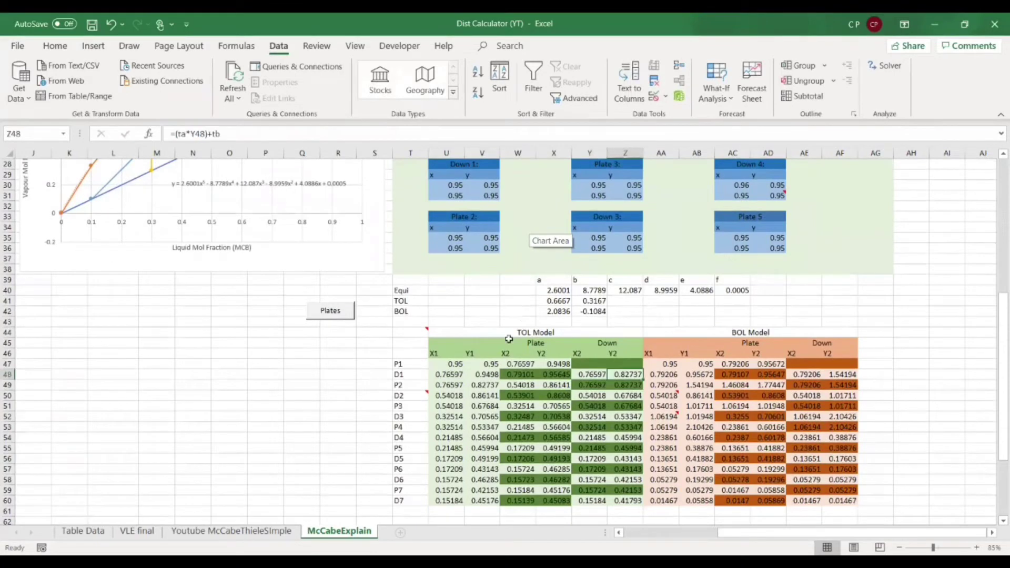
click(254, 133)
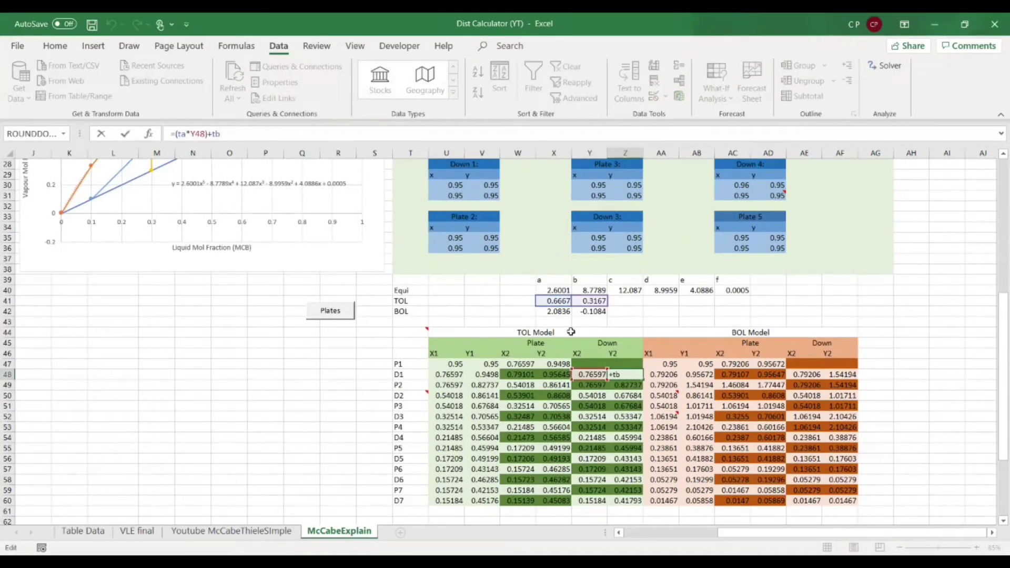
key(Return)
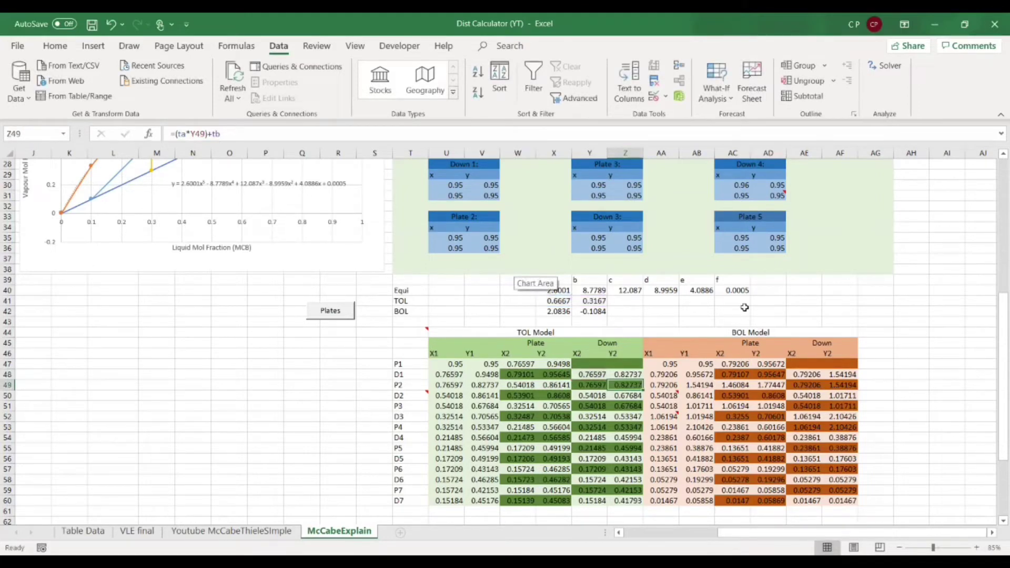
Run the Plates macro to solve the remaining rows of the TOL and BOL models.
scroll(745, 307, down, 2)
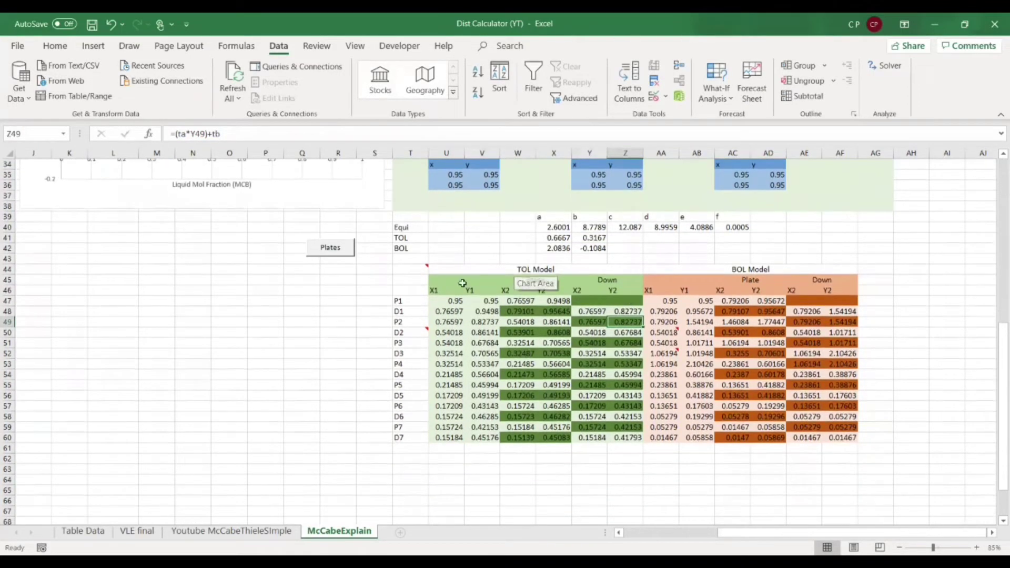
scroll(524, 327, up, 1)
scroll(523, 327, up, 1)
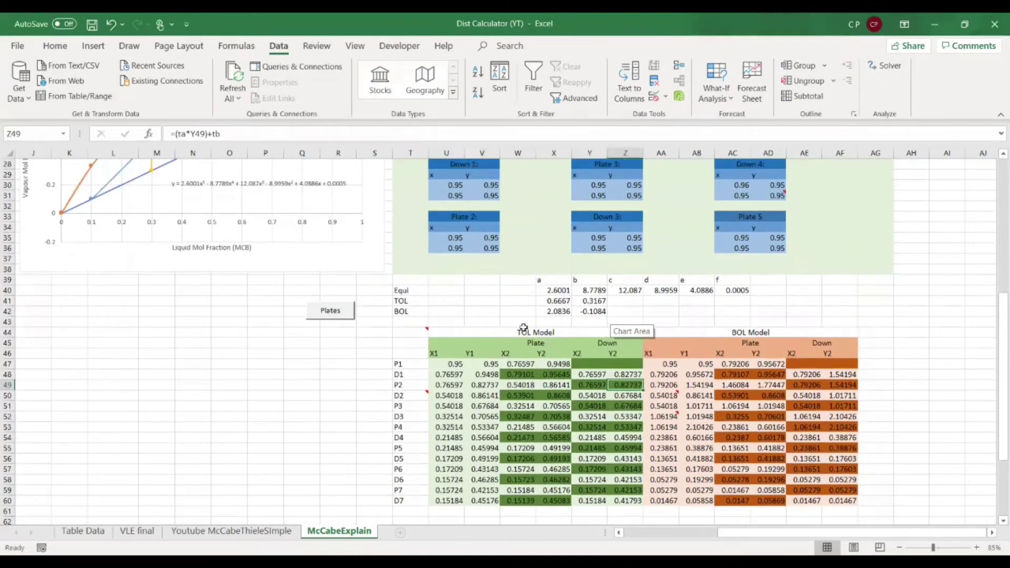
scroll(523, 327, down, 2)
scroll(523, 293, down, 1)
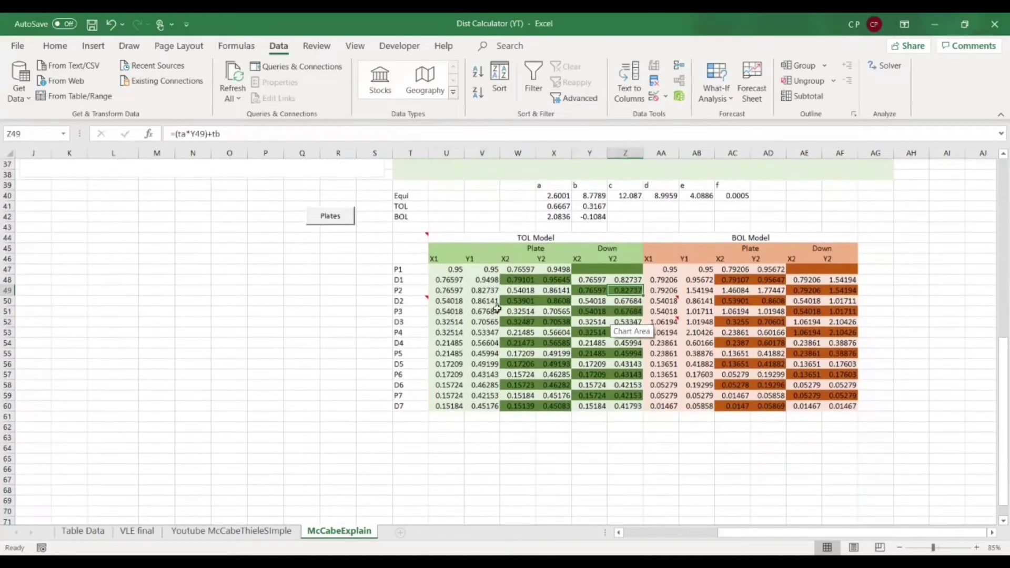
click(331, 216)
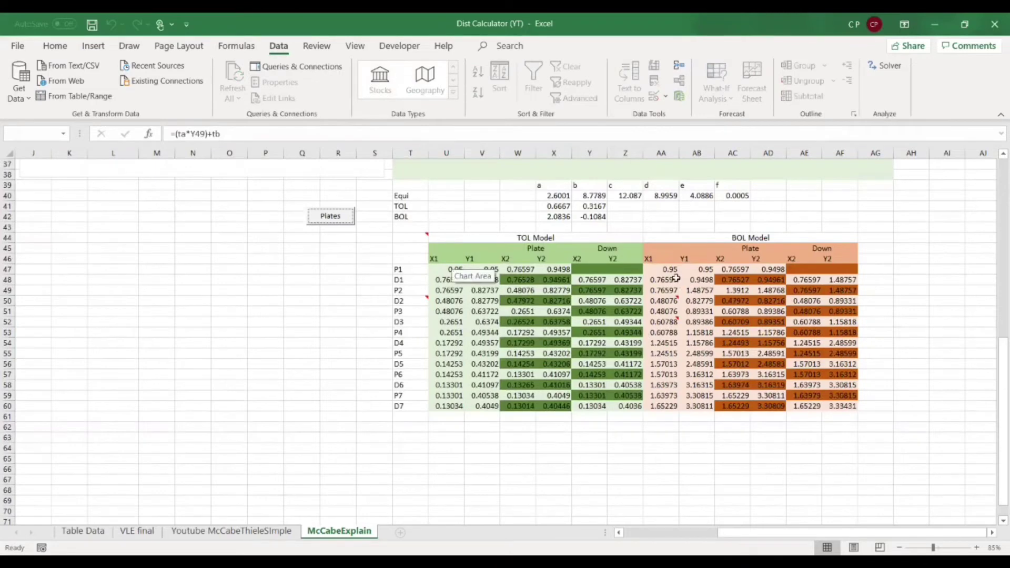
Link the second point of Plate 1 to the row P1 plate results with =W47, filled across to the y cell.
scroll(561, 350, up, 5)
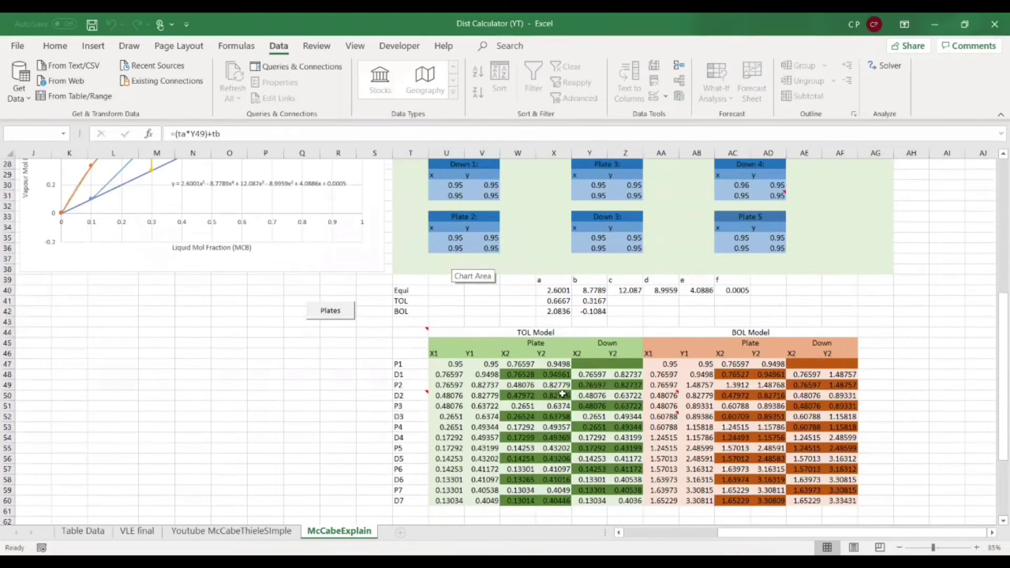
scroll(523, 254, up, 2)
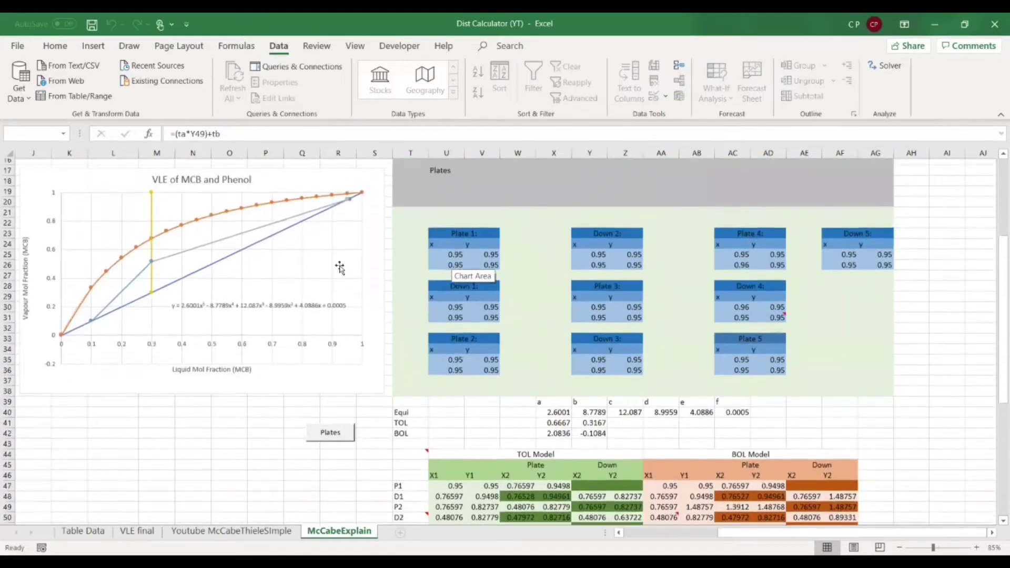
click(458, 271)
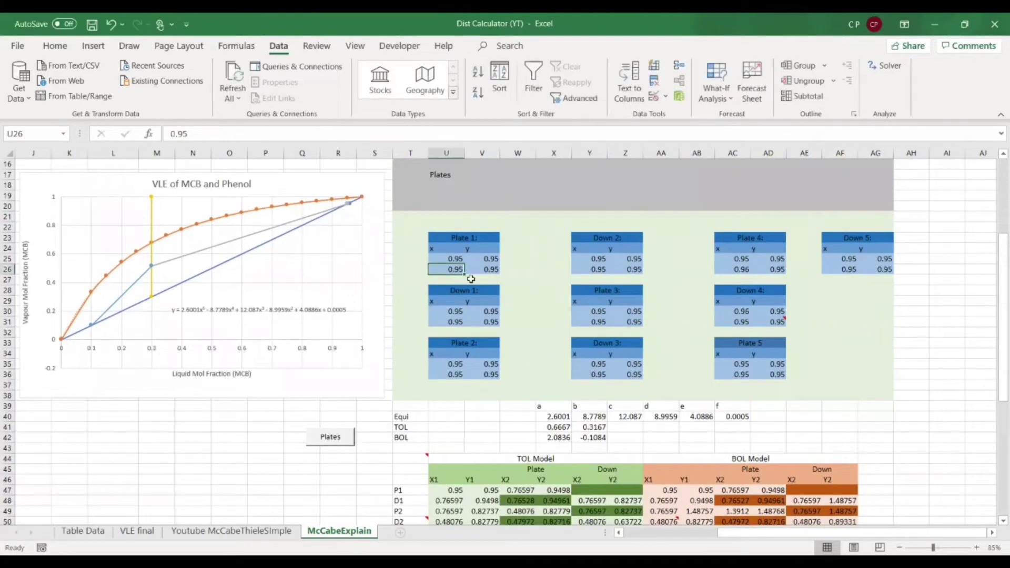
scroll(488, 284, down, 1)
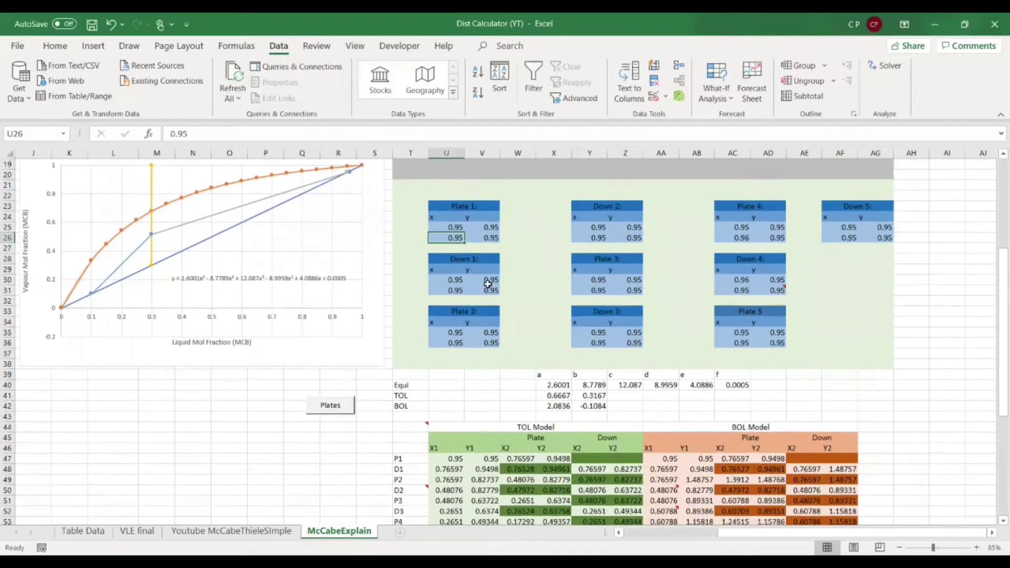
text(=)
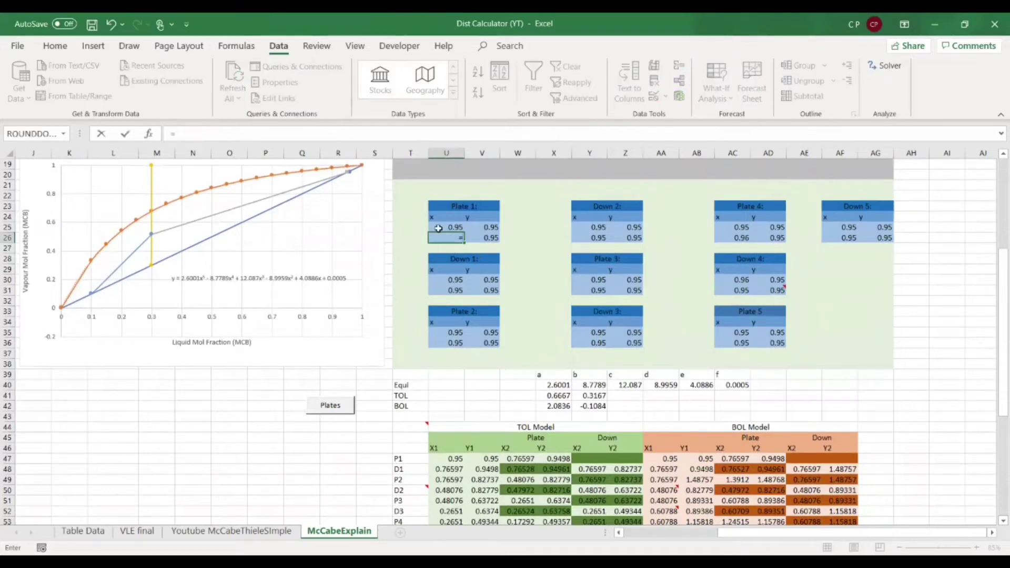
scroll(500, 289, down, 2)
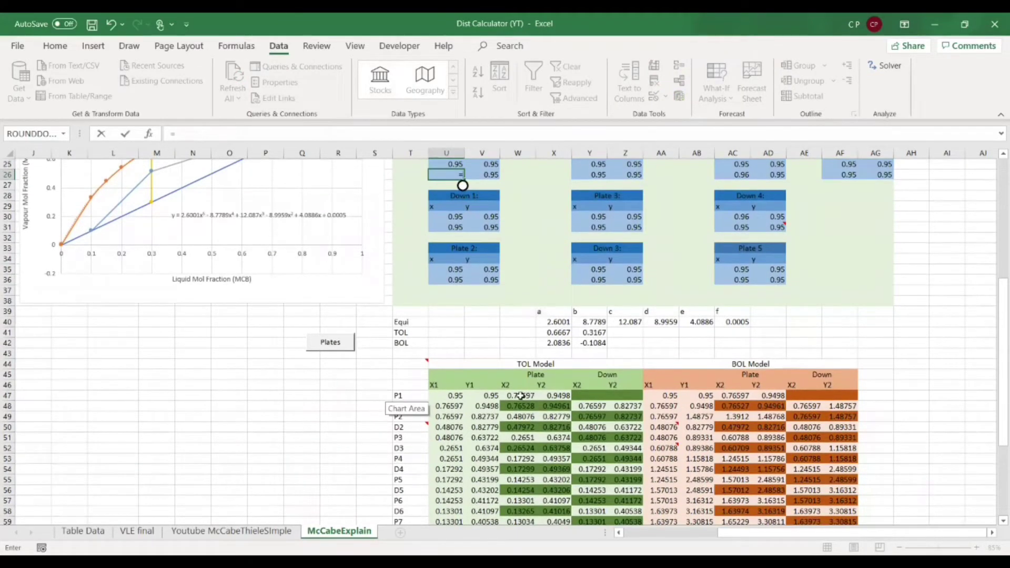
click(521, 395)
key(Return)
click(462, 178)
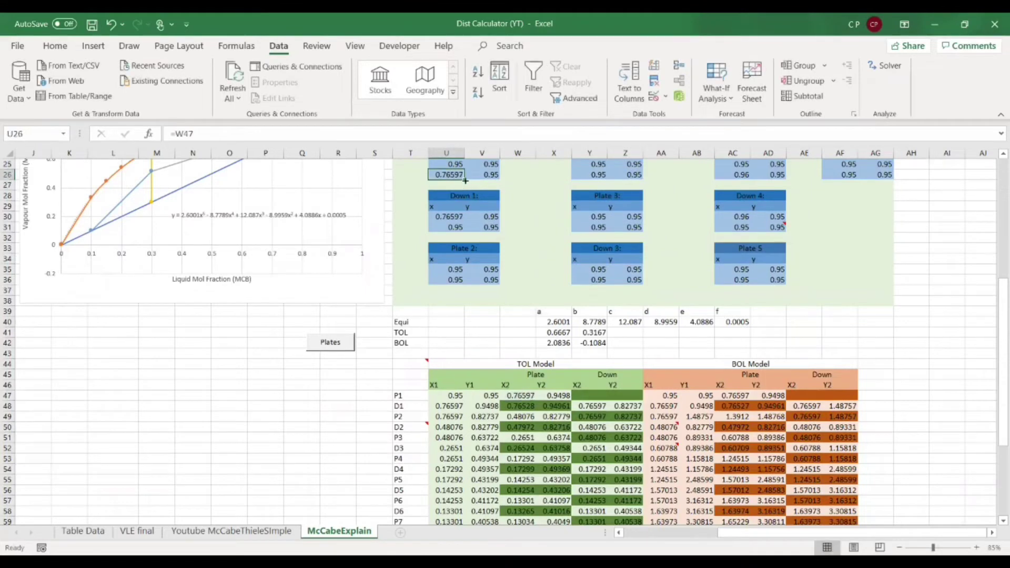
drag(466, 180, 497, 179)
Link the second point of Down 1 to the row D1 Down results with =Y48, filled across to the y cell.
click(453, 227)
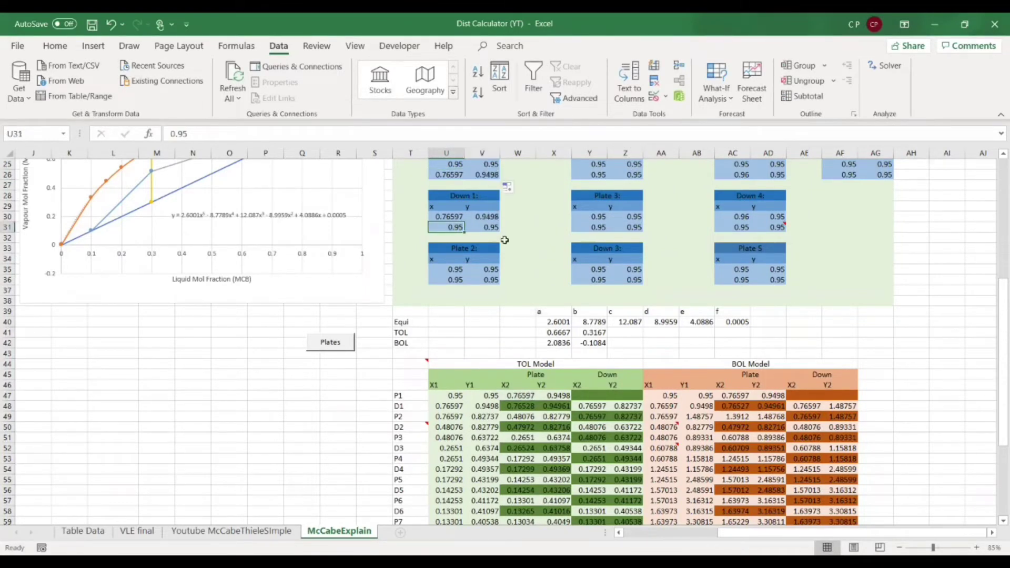
text(=)
scroll(473, 221, down, 1)
click(601, 377)
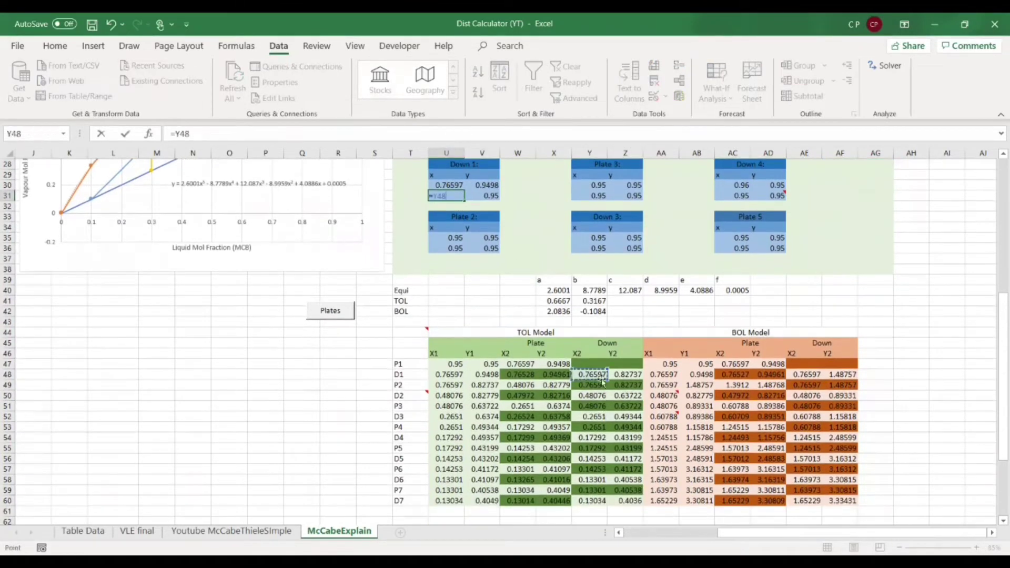
key(Return)
scroll(514, 232, up, 1)
click(462, 229)
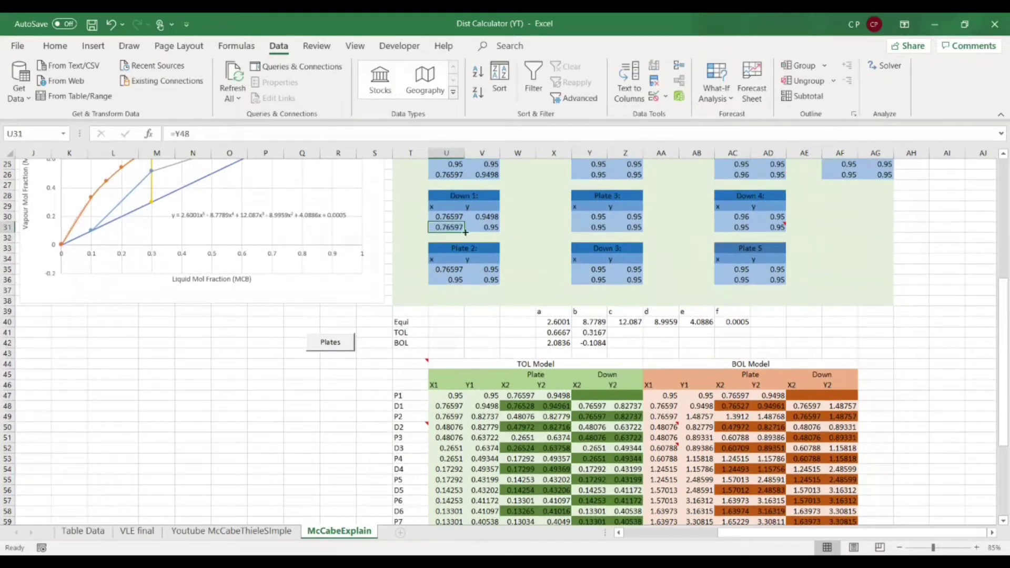
drag(466, 232, 497, 232)
Link the second point of Plate 2 to the row P2 plate results with =W49, filled across to the y cell.
scroll(521, 282, down, 1)
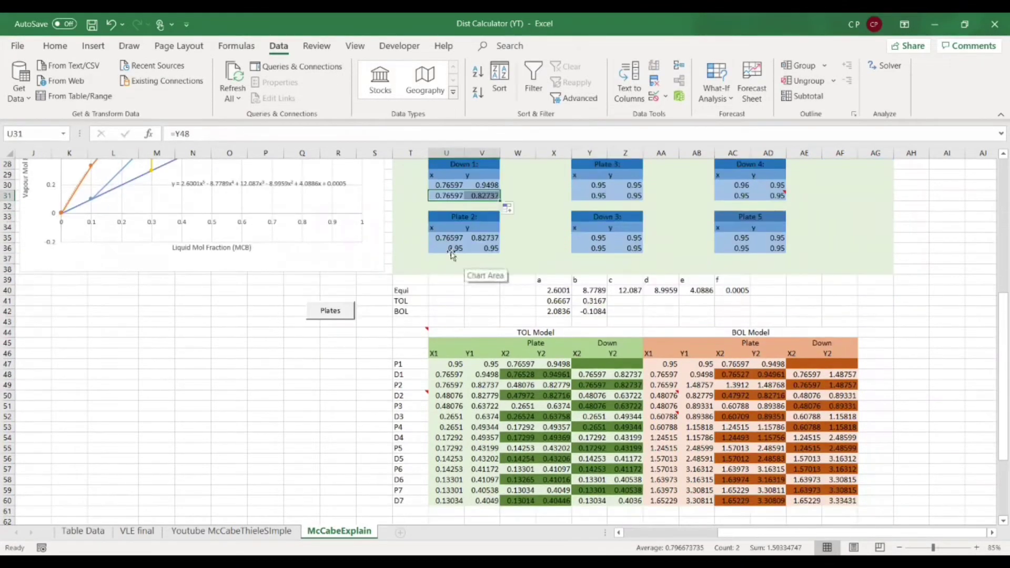
click(452, 256)
scroll(453, 256, down, 1)
text(=)
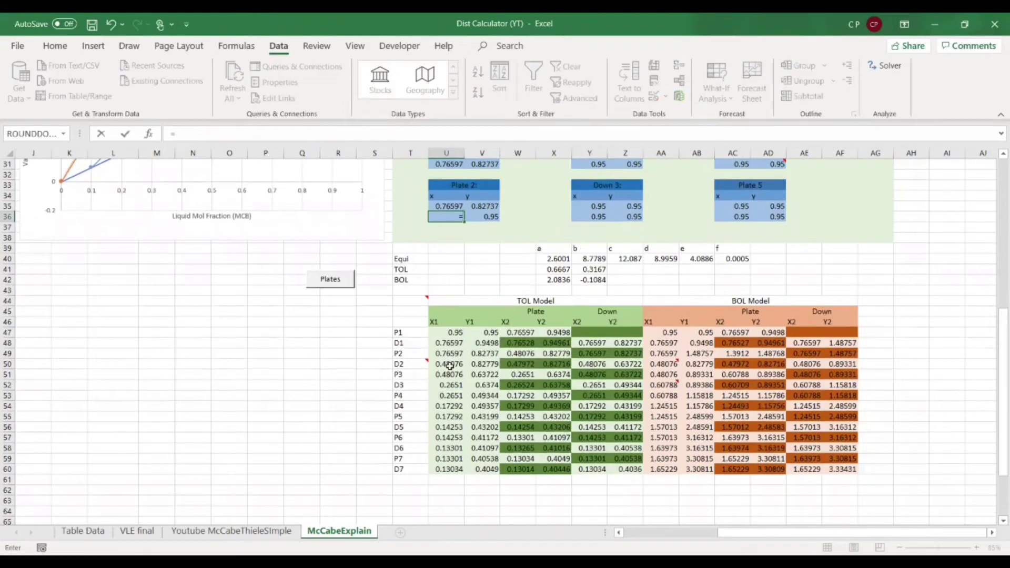
click(518, 354)
key(Return)
click(461, 218)
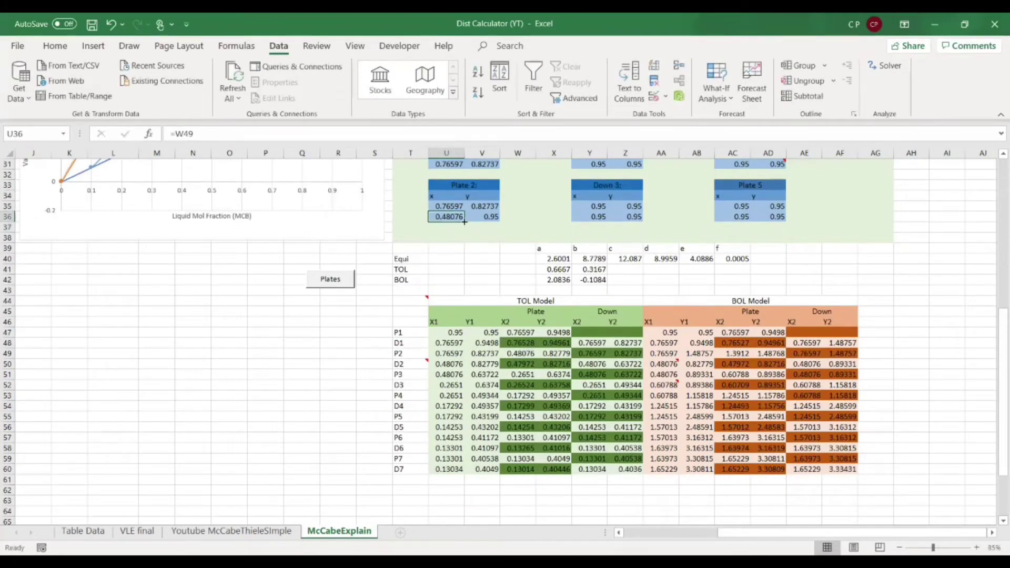
drag(465, 222, 499, 222)
Link the second point of Down 2 to the TOL Model's row D2 Down results with =Y50, filled across to the y cell.
scroll(581, 255, up, 3)
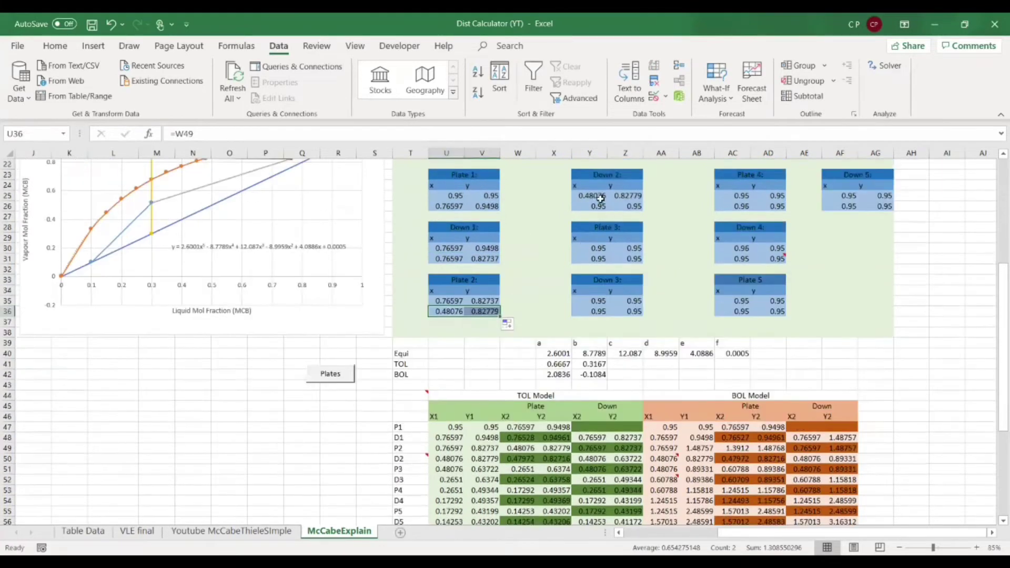
click(592, 205)
text(=)
scroll(600, 294, down, 3)
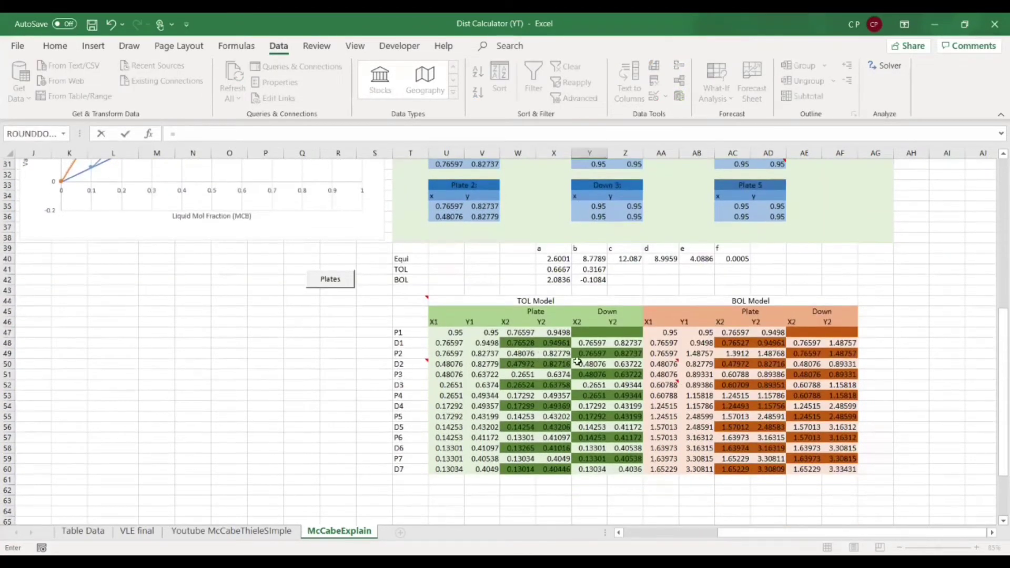
key(Return)
scroll(597, 337, up, 2)
scroll(605, 251, up, 1)
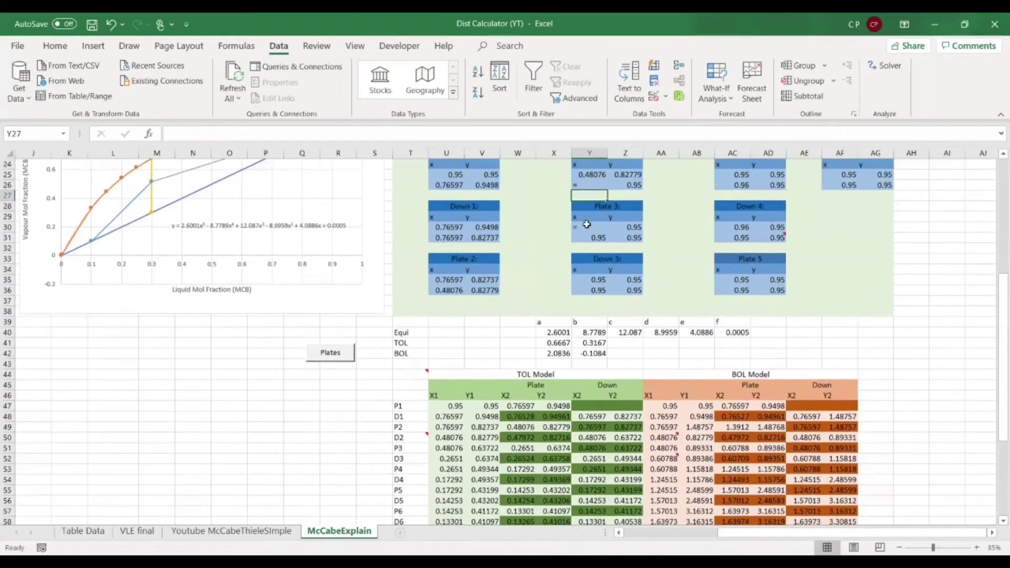
click(587, 226)
click(584, 185)
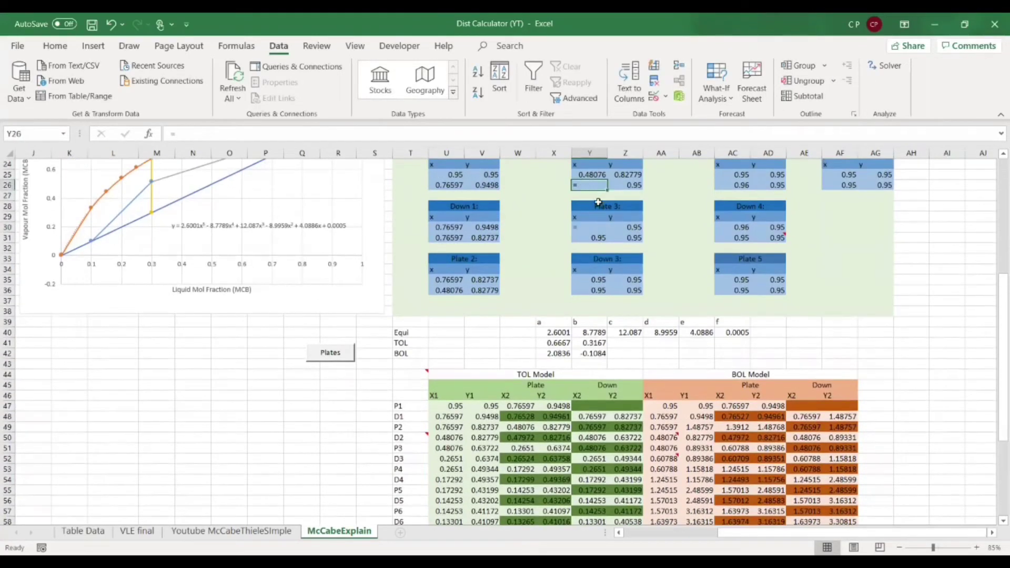
click(436, 138)
scroll(583, 326, down, 1)
mouse_move(411, 410)
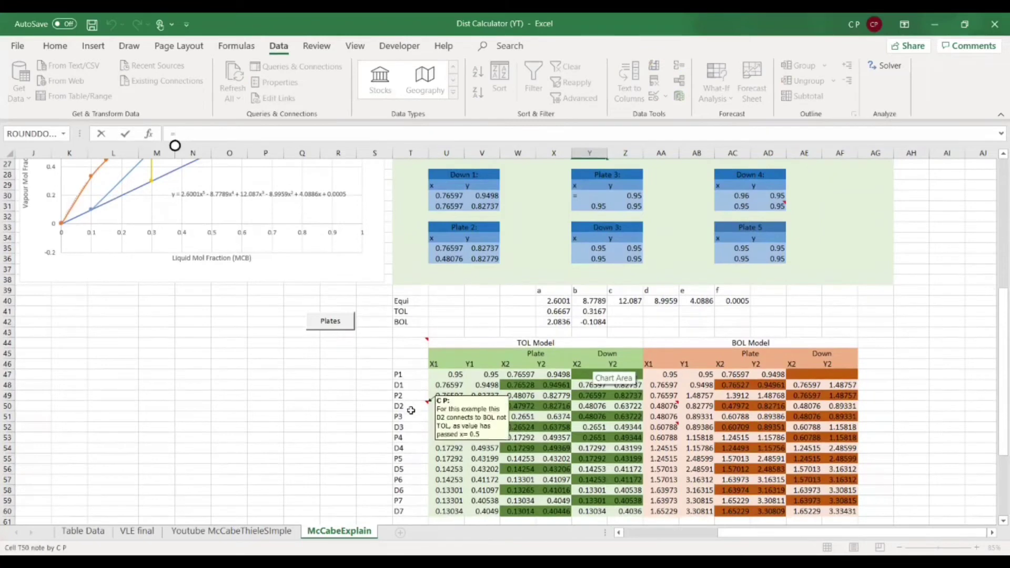
click(589, 406)
key(Return)
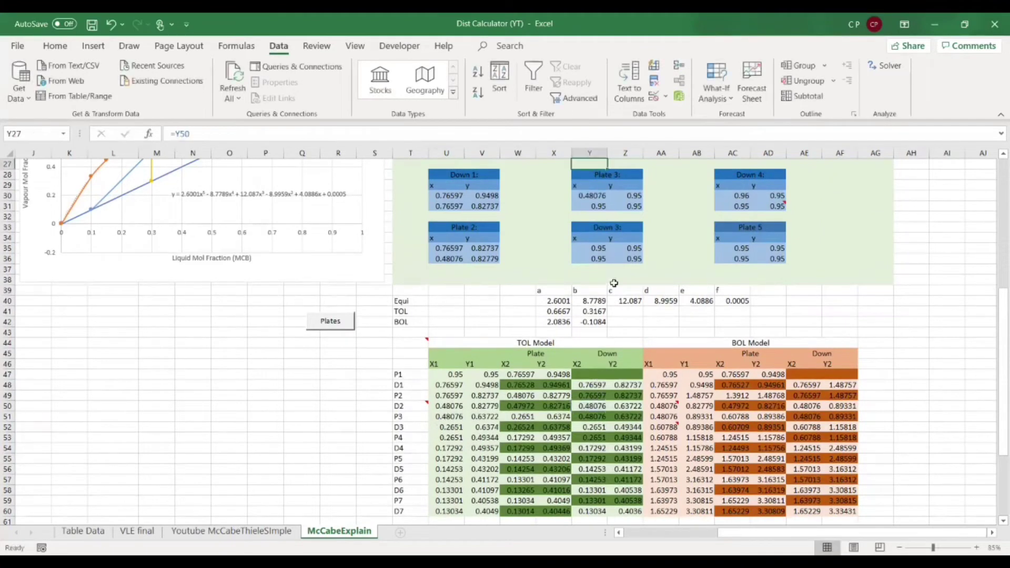
scroll(610, 252, up, 1)
click(591, 185)
drag(608, 189, 639, 186)
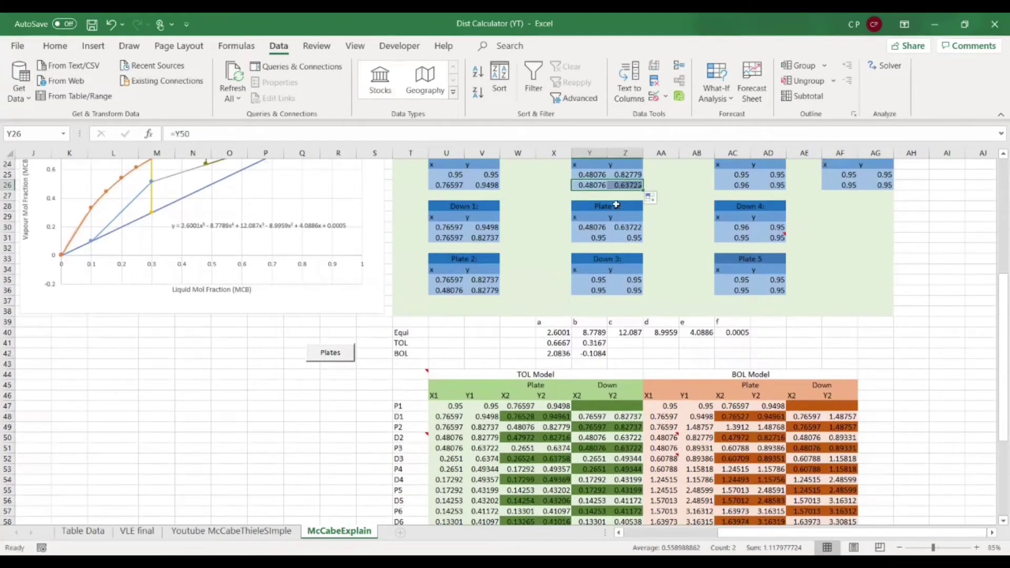
Link the second point of Plate 3 to the row P3 plate results with =W51, filled across to the y cell.
click(595, 240)
text(=)
scroll(599, 236, down, 3)
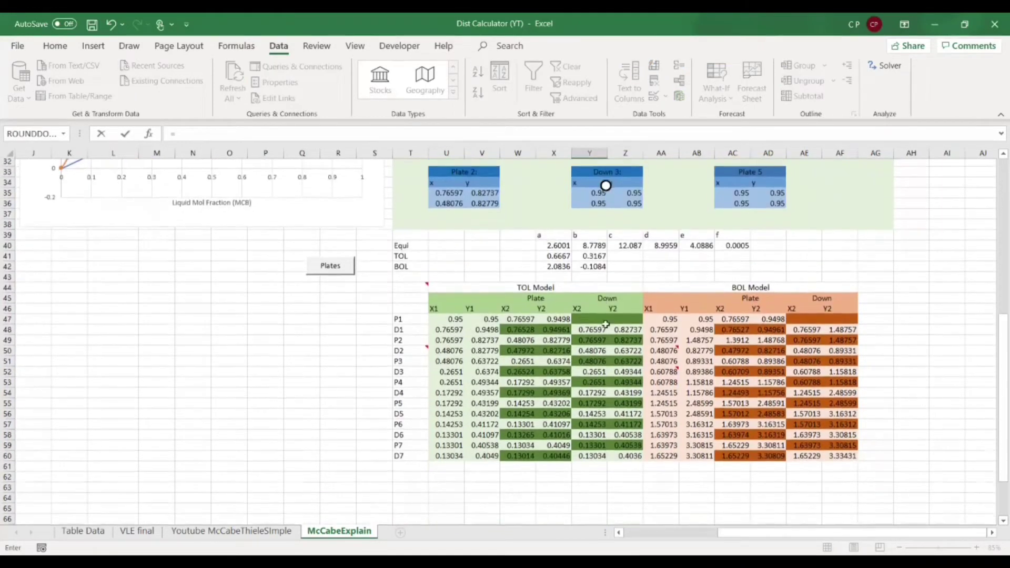
scroll(526, 342, down, 1)
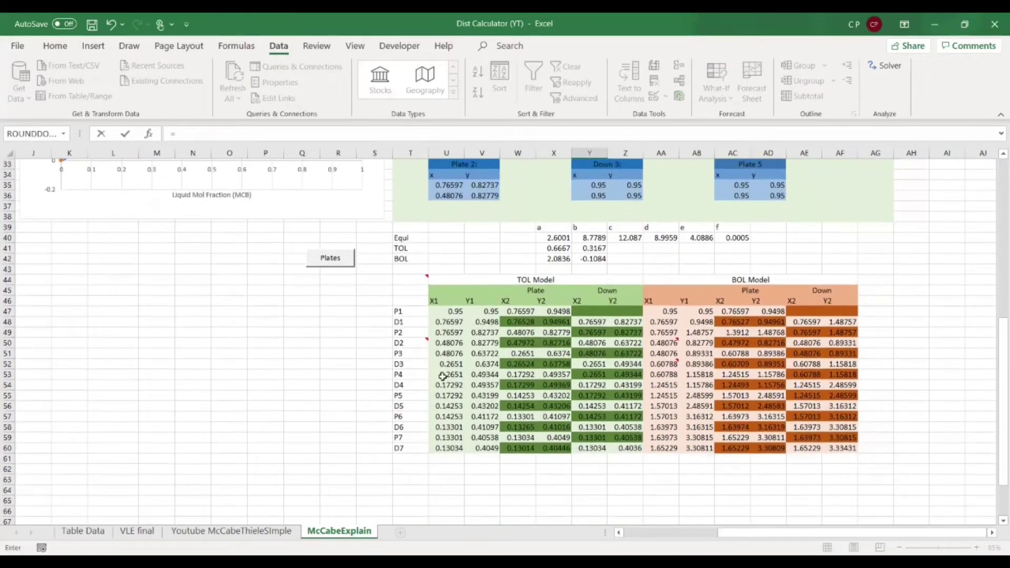
click(518, 353)
key(Return)
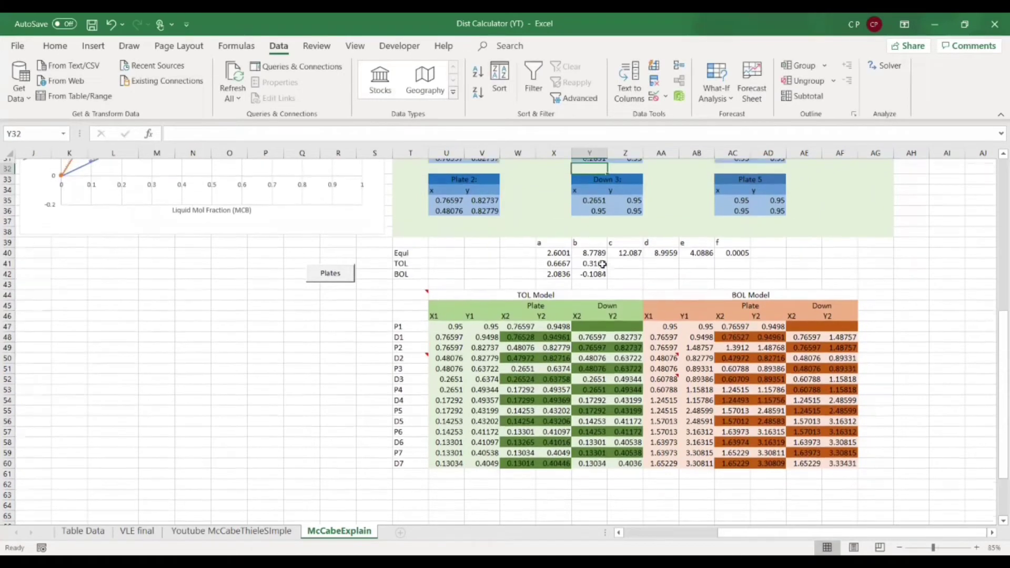
click(600, 185)
drag(608, 191, 637, 188)
Link the second point of Down 3 to the row D3 Down results with =Y52, filled across to the y cell.
click(600, 240)
text(=)
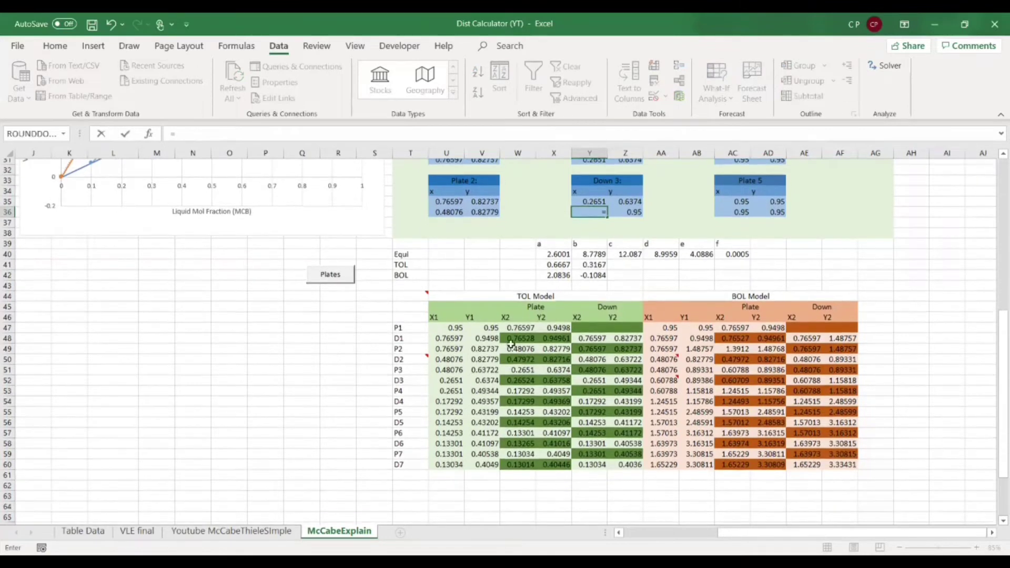
scroll(601, 246, down, 1)
click(579, 374)
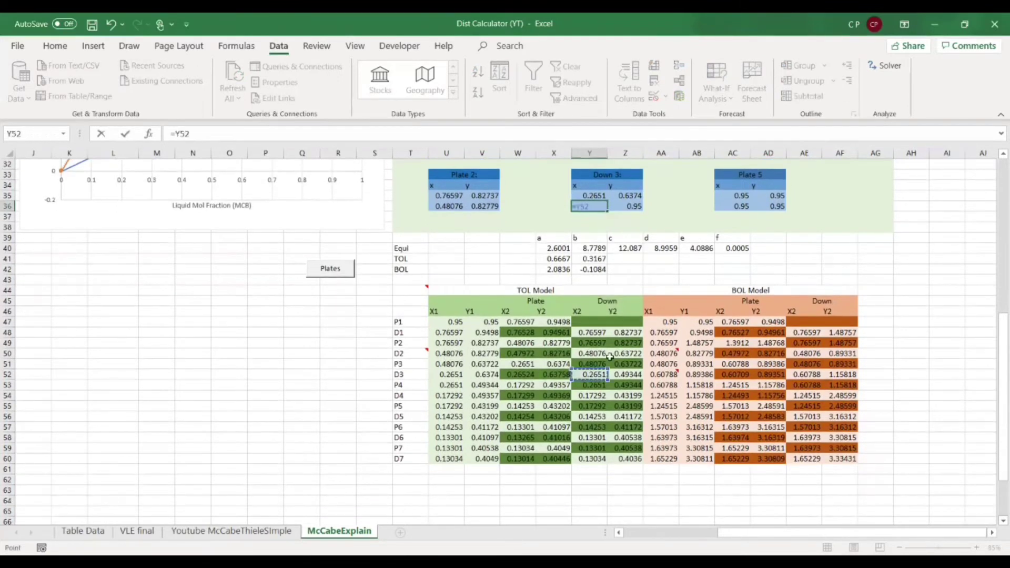
key(Return)
click(605, 208)
drag(605, 208, 639, 210)
Link the second point of Plate 4 to the row P4 plate results with =W53, filled across to the y cell.
scroll(709, 281, up, 4)
scroll(710, 281, up, 1)
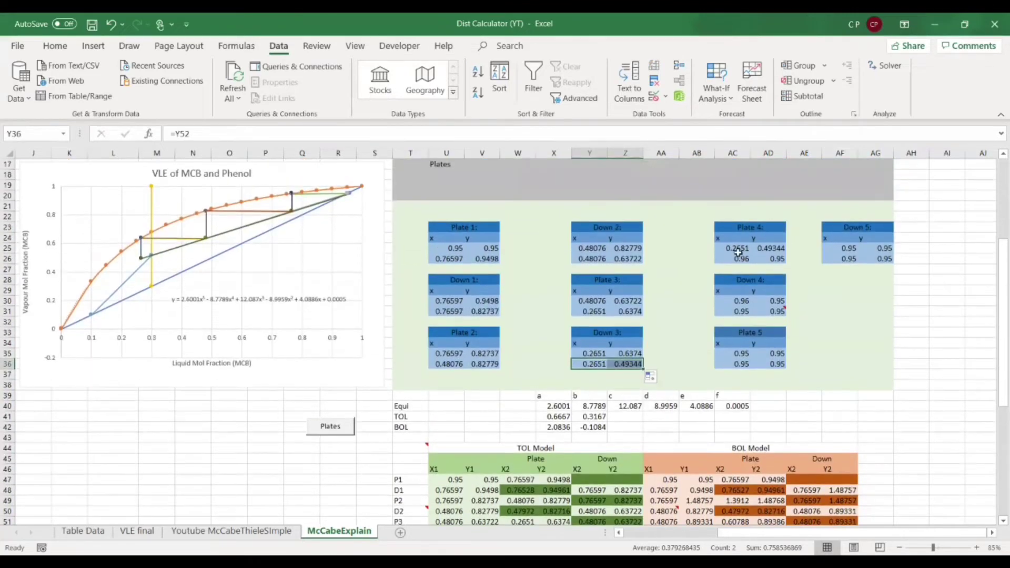
click(737, 260)
text(=)
scroll(679, 303, down, 2)
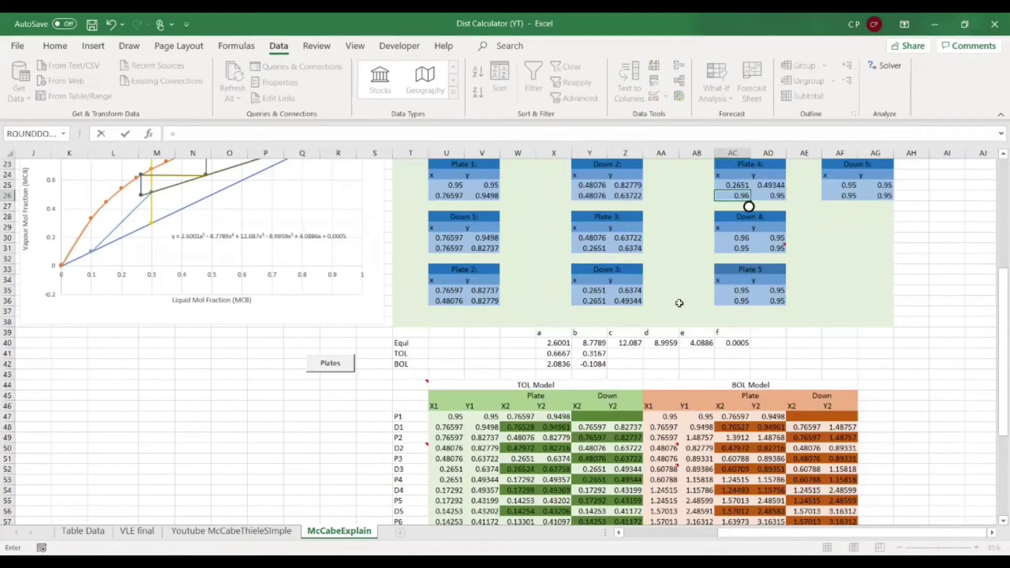
scroll(679, 303, down, 2)
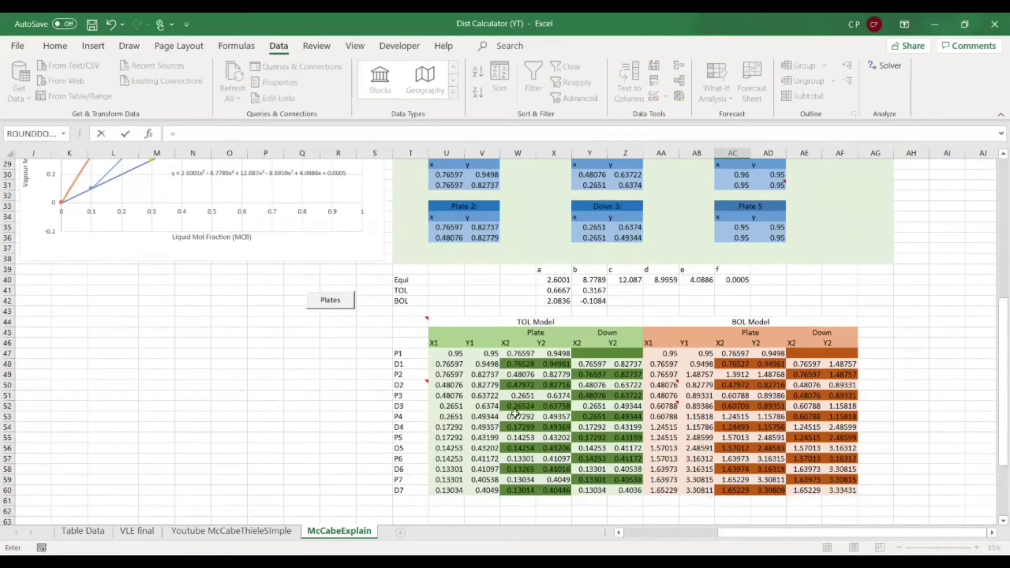
click(515, 414)
key(Return)
scroll(676, 316, up, 3)
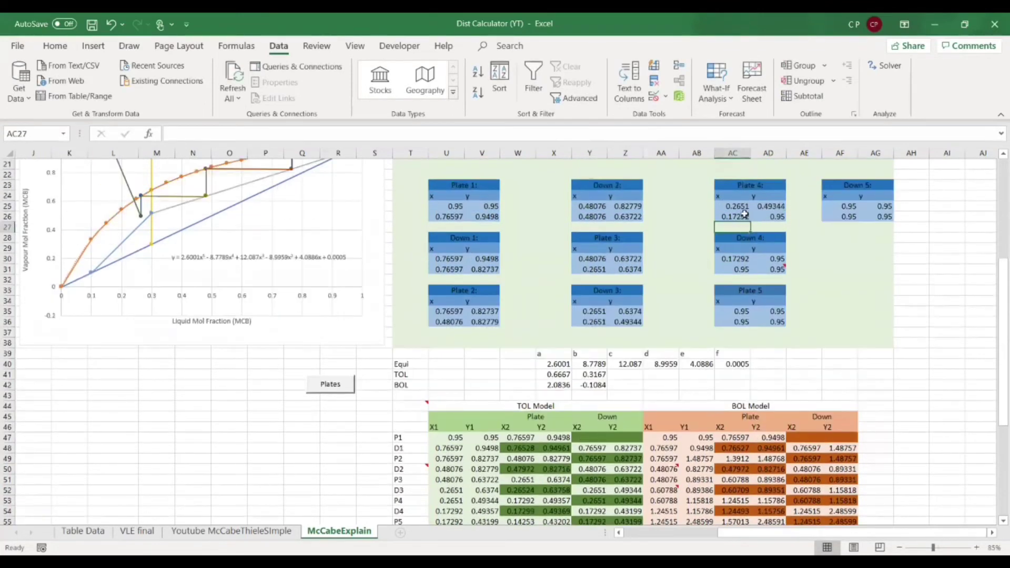
click(747, 217)
drag(751, 221, 785, 222)
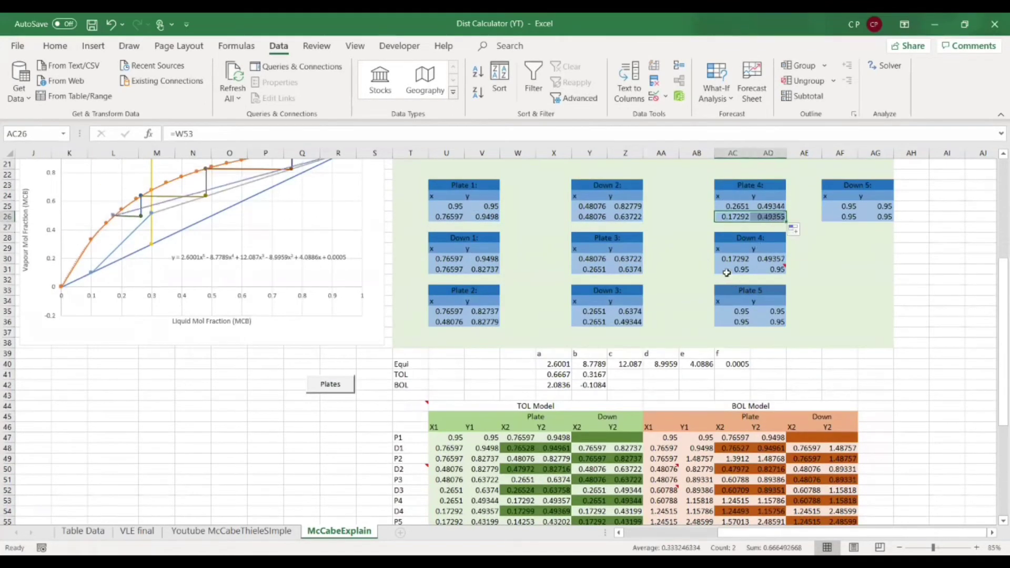
Link the x value of the second point of Down 4 to the TOL Model's row D4 Down result with =Y54.
click(729, 271)
scroll(670, 301, down, 1)
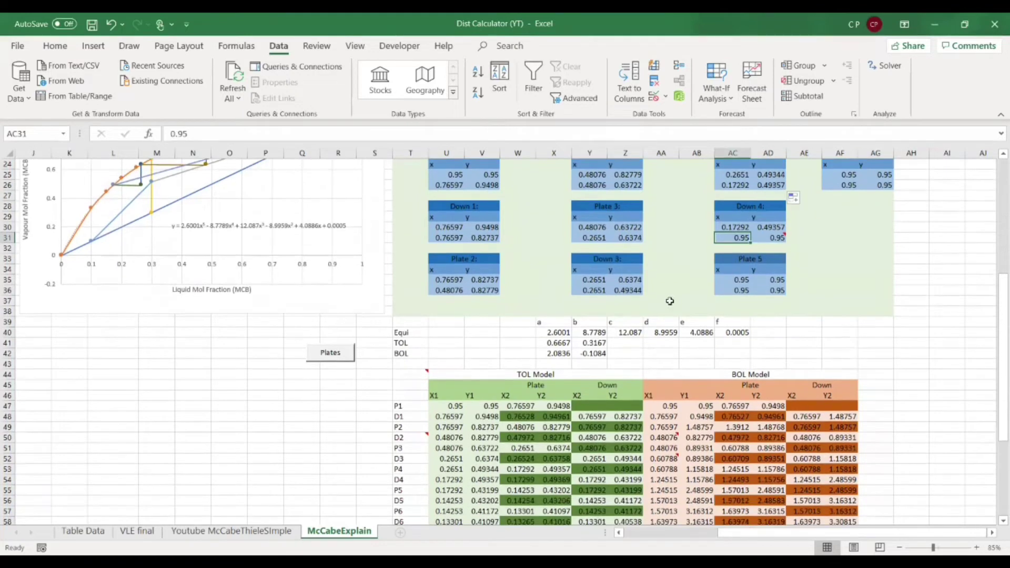
text(=)
scroll(647, 311, down, 1)
scroll(643, 271, down, 2)
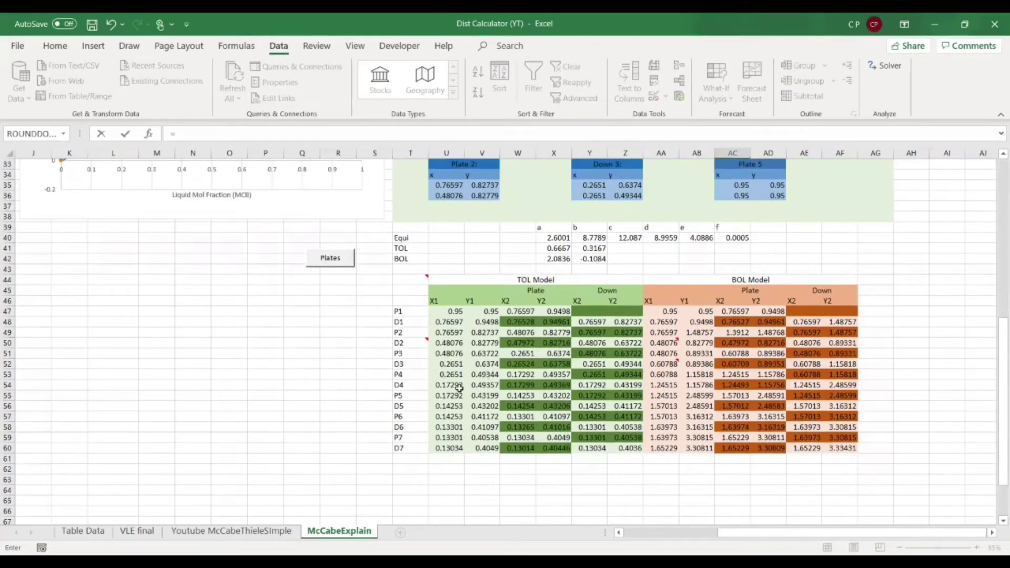
click(579, 386)
key(Return)
Fill the =AC31 link in the first point of Plate 5 across to its y cell and check the plate steps on the chart.
scroll(712, 247, up, 1)
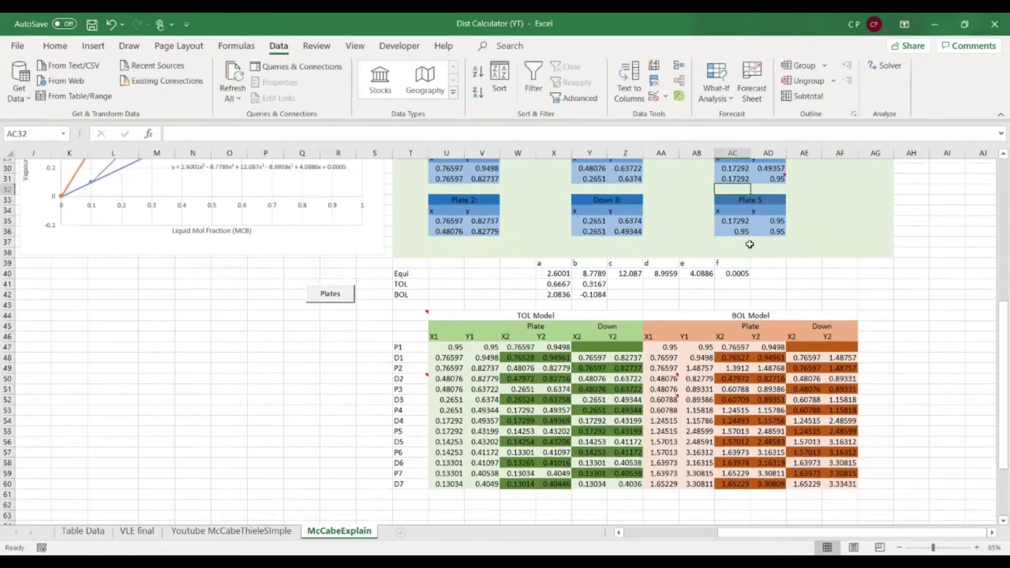
click(742, 229)
drag(748, 233, 779, 233)
scroll(246, 288, up, 3)
scroll(243, 291, up, 1)
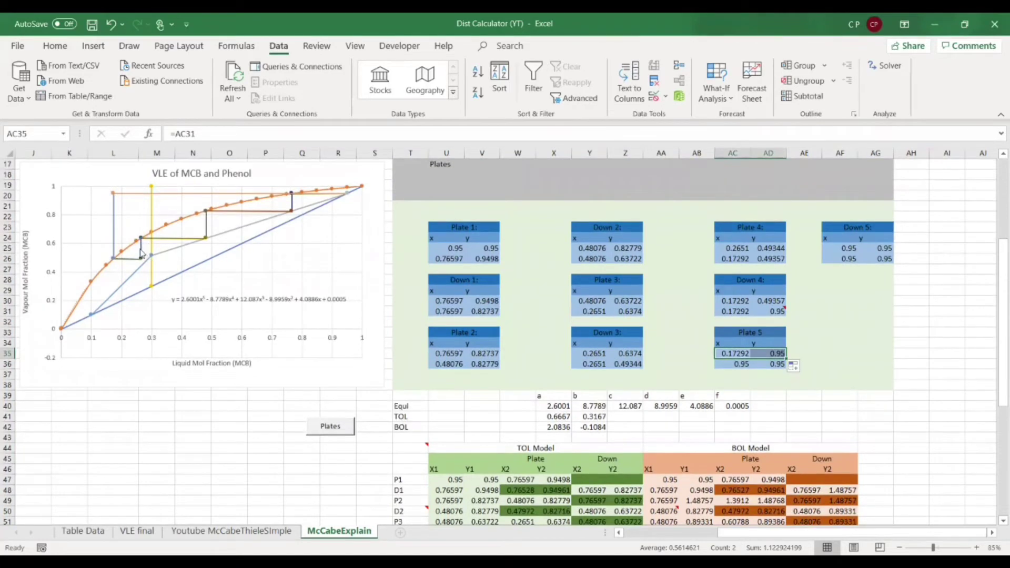
mouse_move(141, 253)
Fill the =Y54 link in the second point of Down 4 across to its y cell.
click(736, 313)
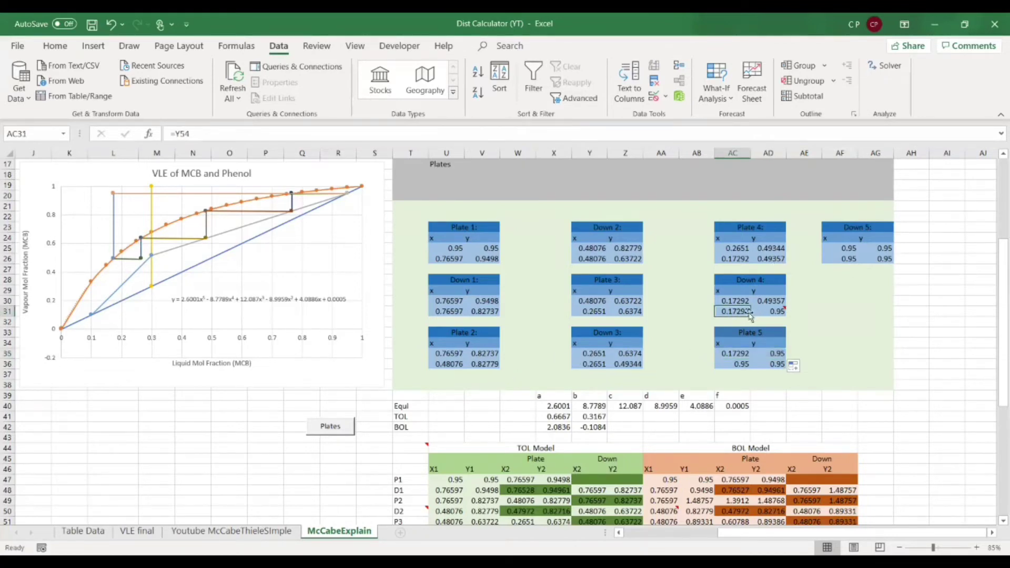
drag(752, 314, 779, 314)
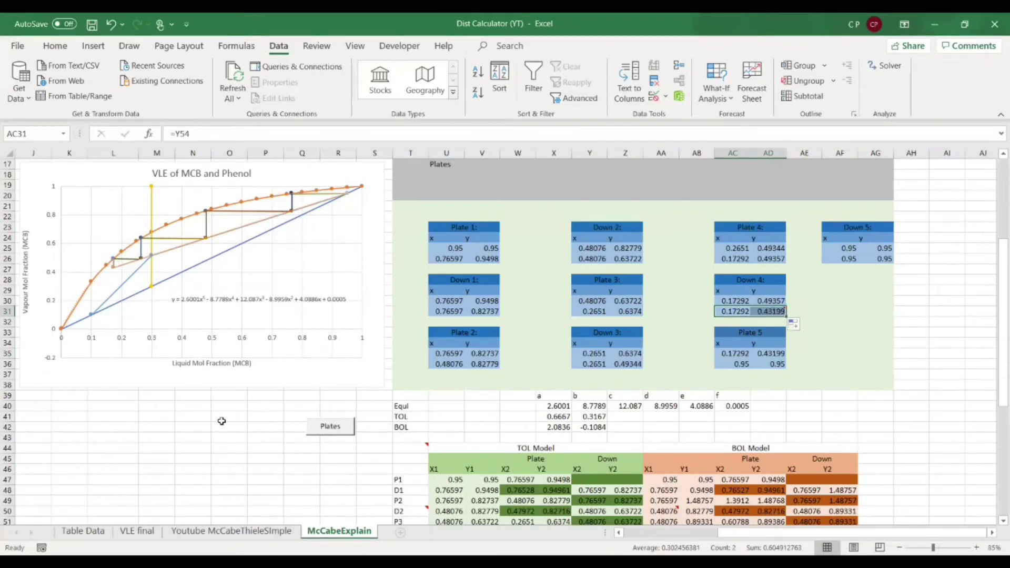
click(220, 417)
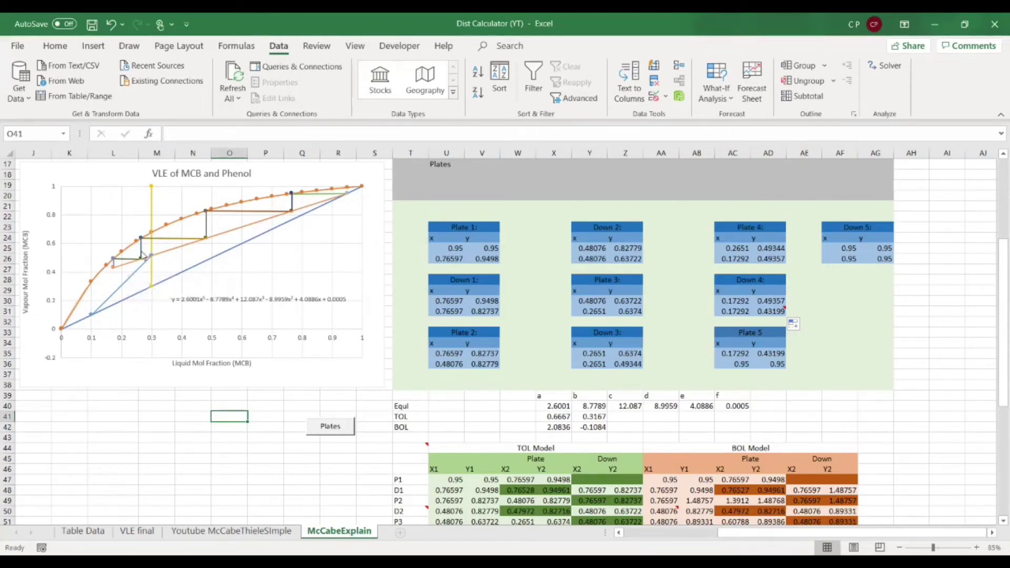
Examine the BOL Model's Down Y2 formula in row D1 and compare it with the bottom operating line on the chart.
scroll(673, 229, down, 2)
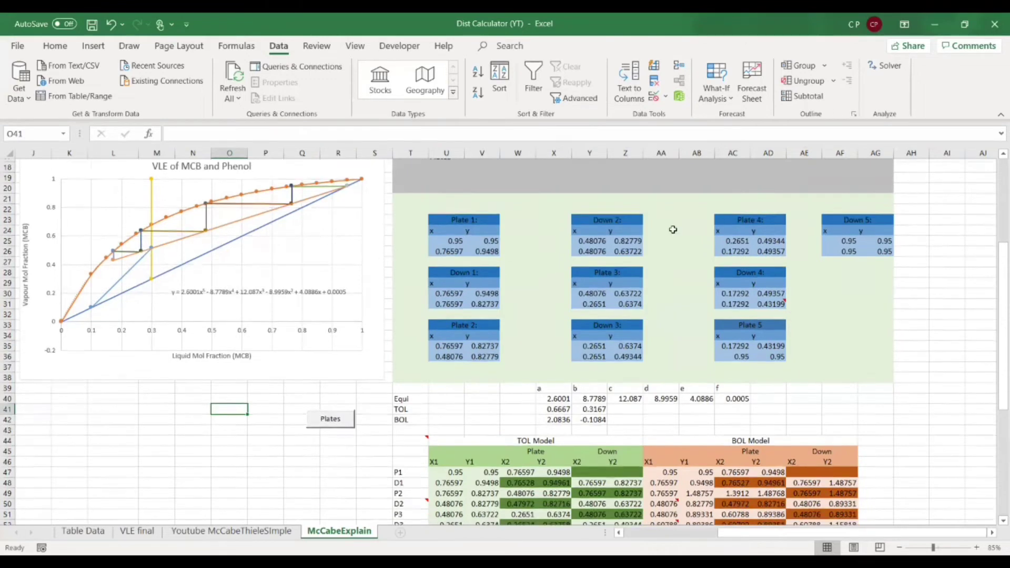
scroll(673, 229, down, 3)
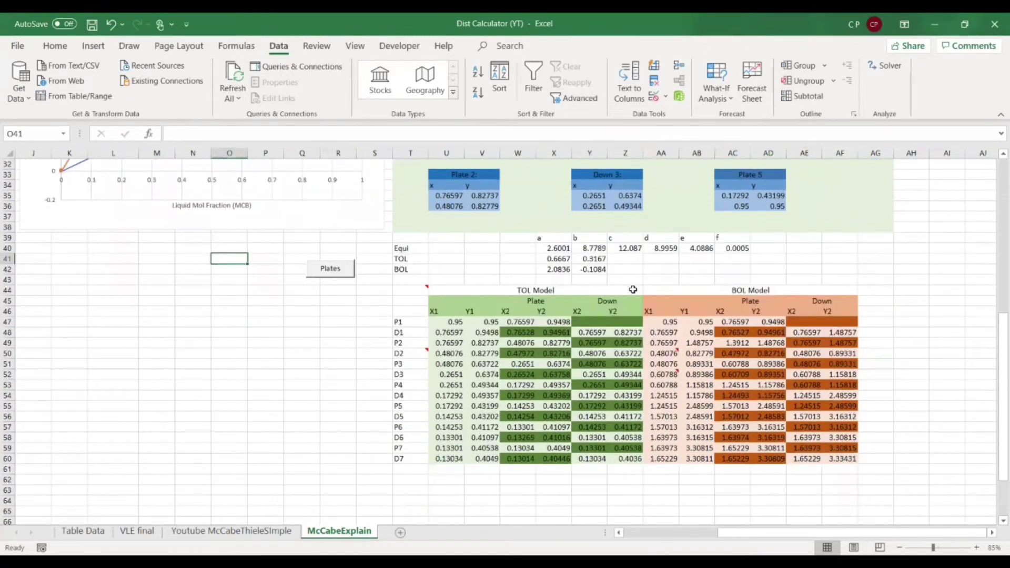
scroll(633, 289, down, 1)
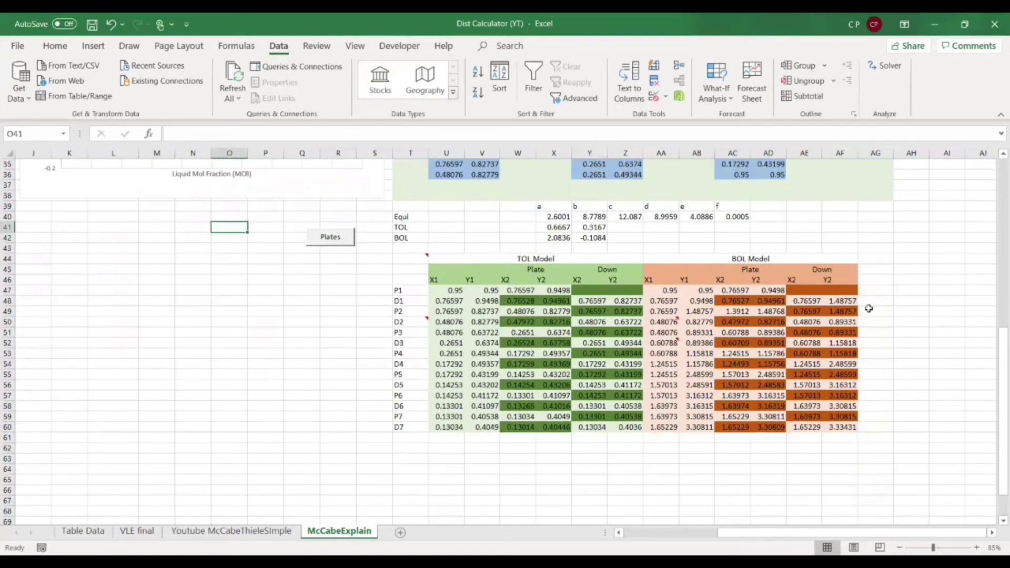
click(837, 301)
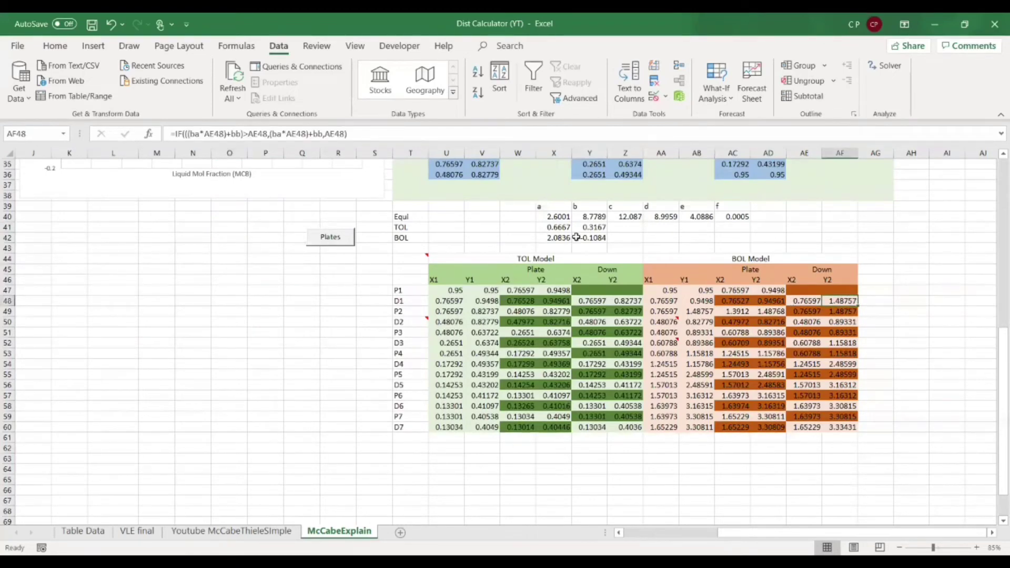
click(771, 289)
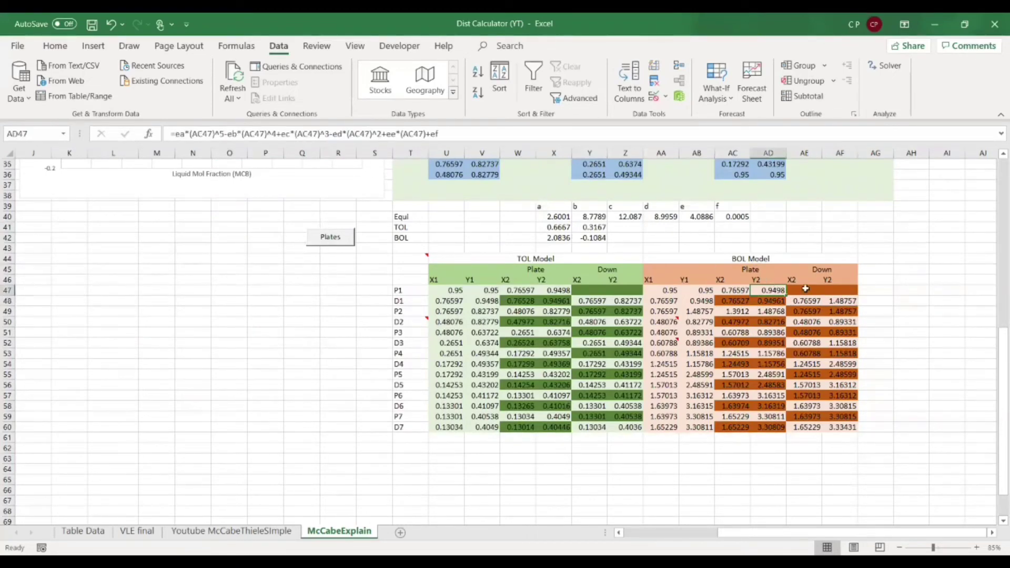
click(839, 302)
click(372, 133)
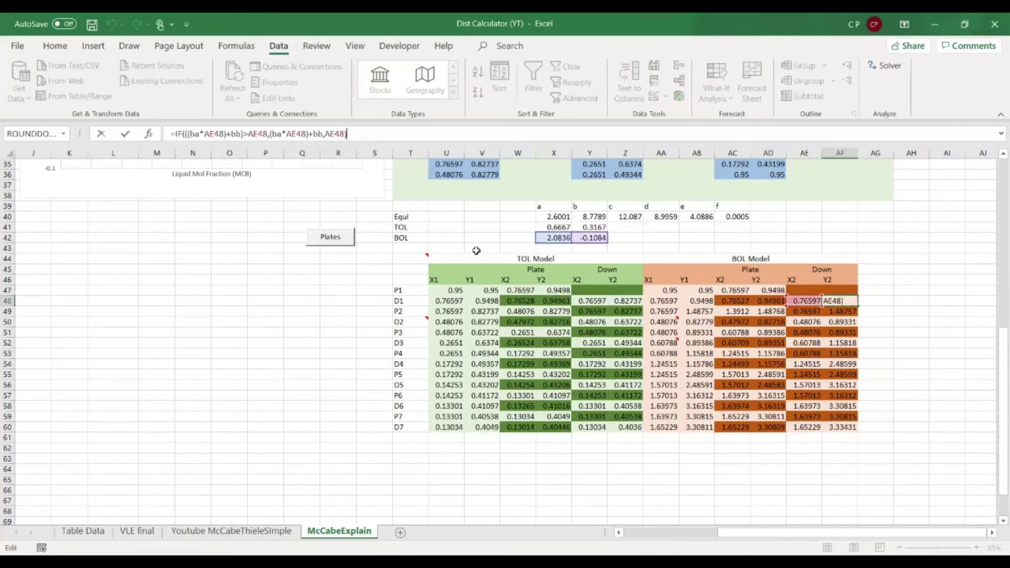
scroll(347, 142, up, 3)
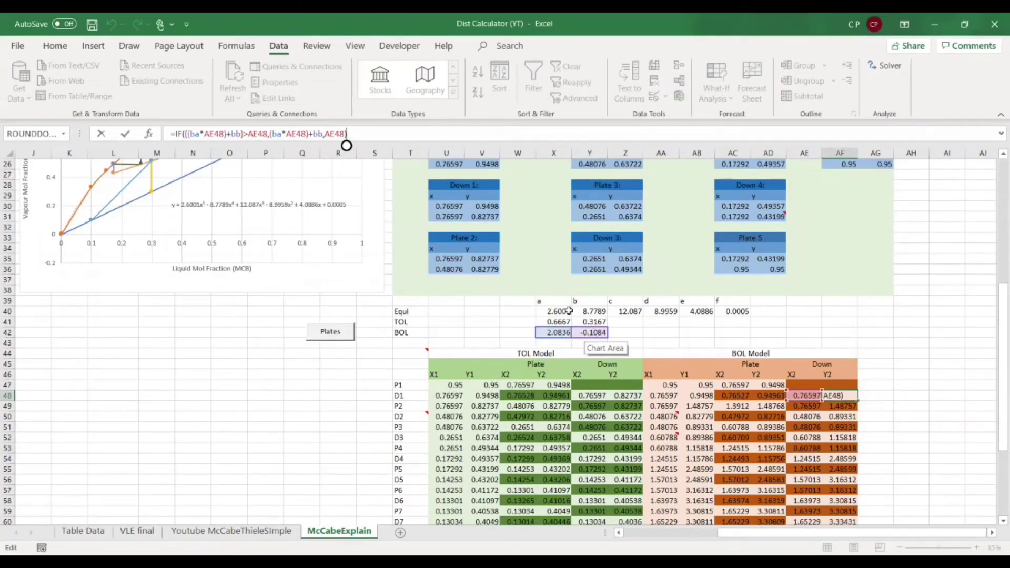
scroll(275, 300, up, 2)
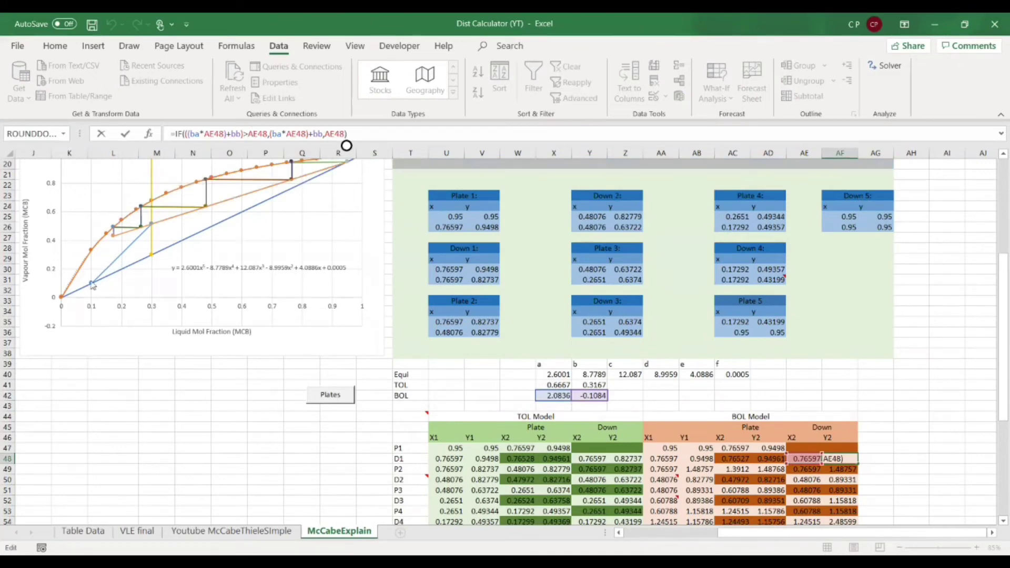
scroll(678, 350, down, 2)
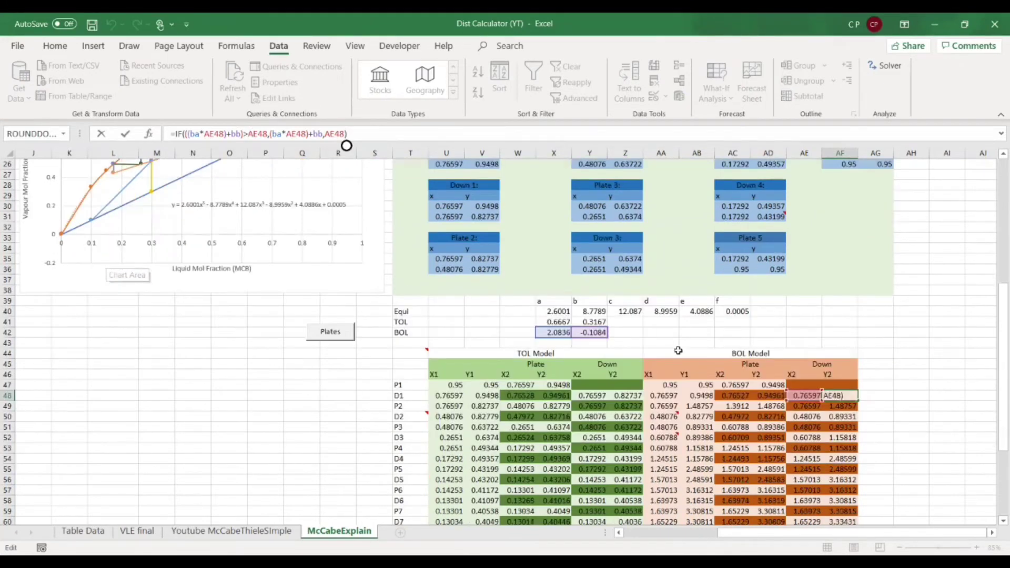
scroll(678, 350, down, 2)
key(Return)
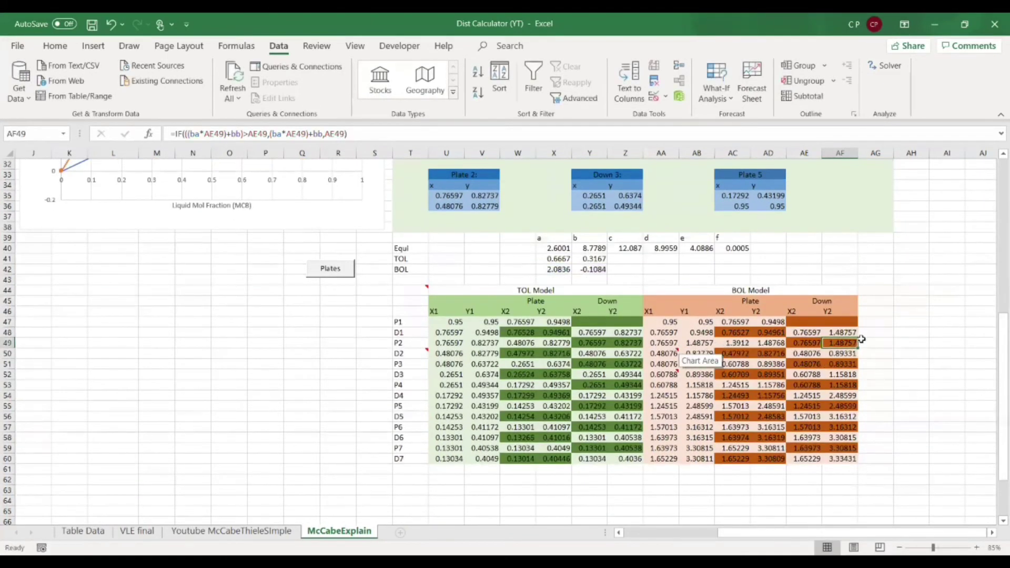
scroll(842, 337, down, 1)
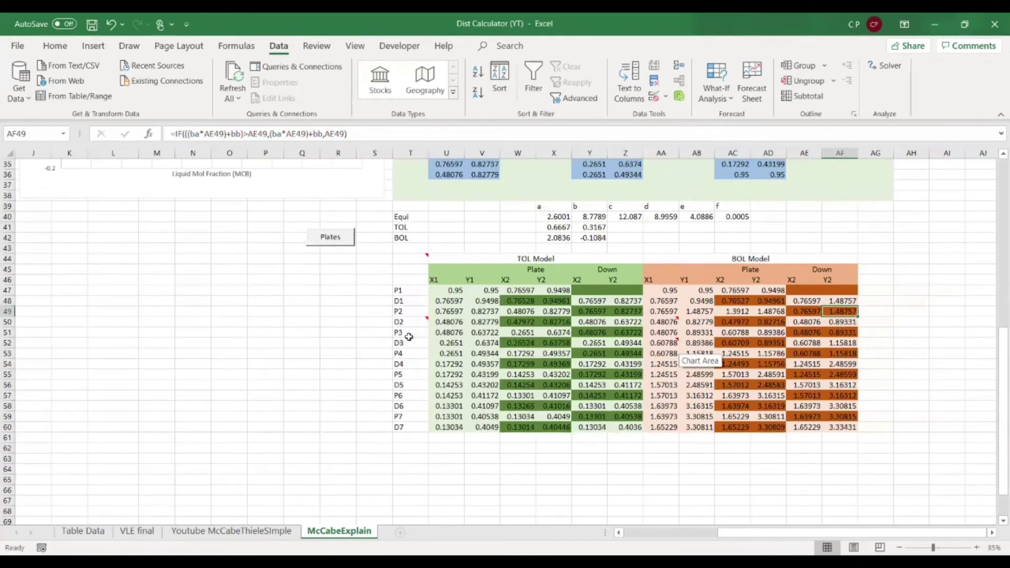
Link the BOL Model's row D3 X1 cell to the TOL Model's row D3 X1 value with =U52.
click(410, 343)
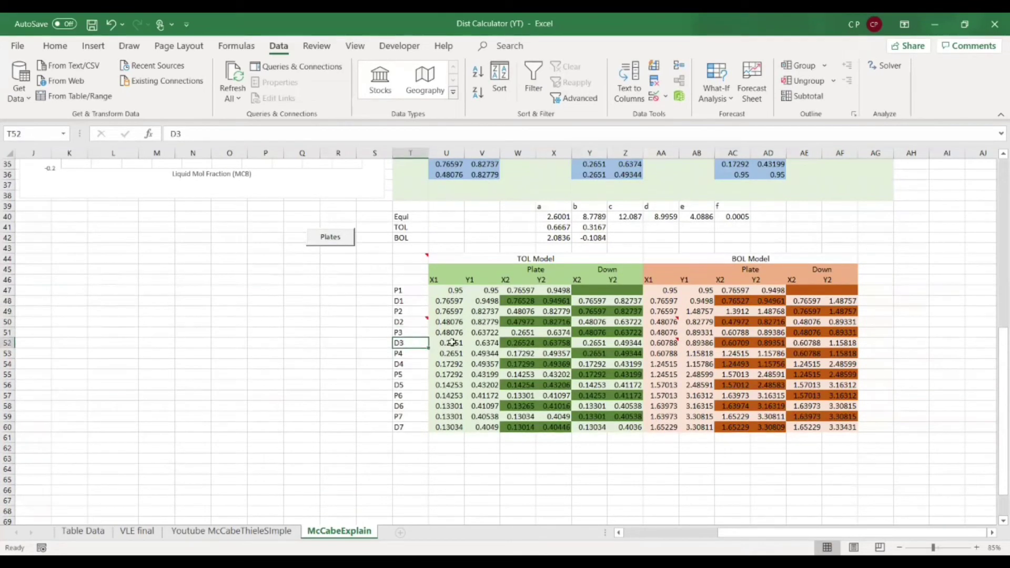
click(666, 345)
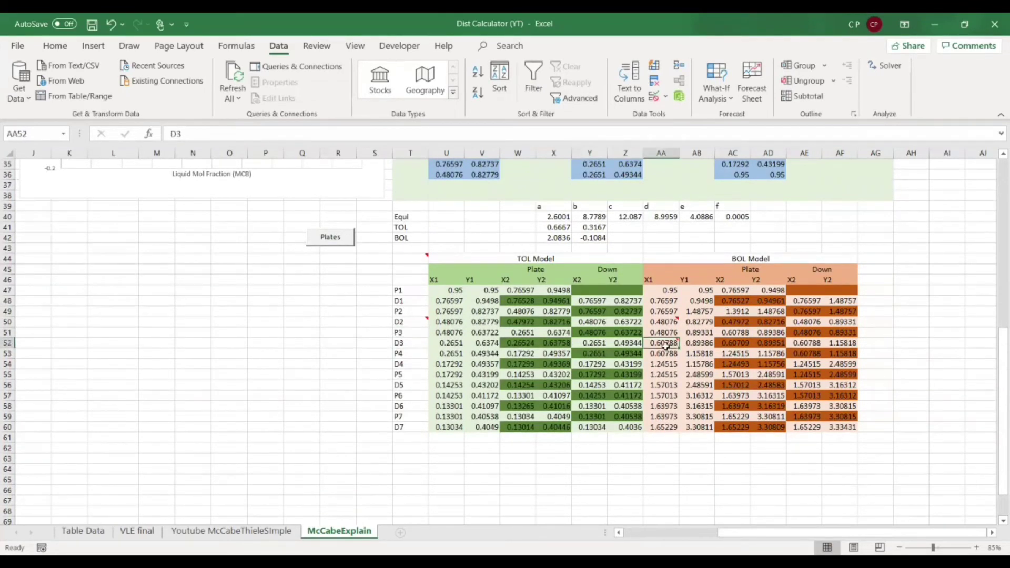
click(311, 134)
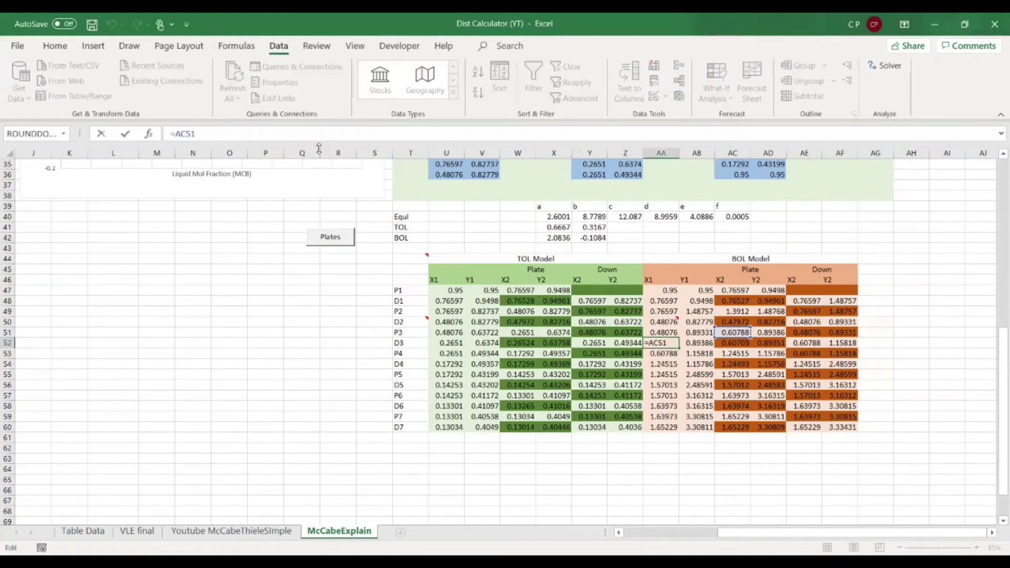
text(=)
key(BackSpace)
key(BackSpace)
key(BackSpace)
key(BackSpace)
click(447, 343)
key(Return)
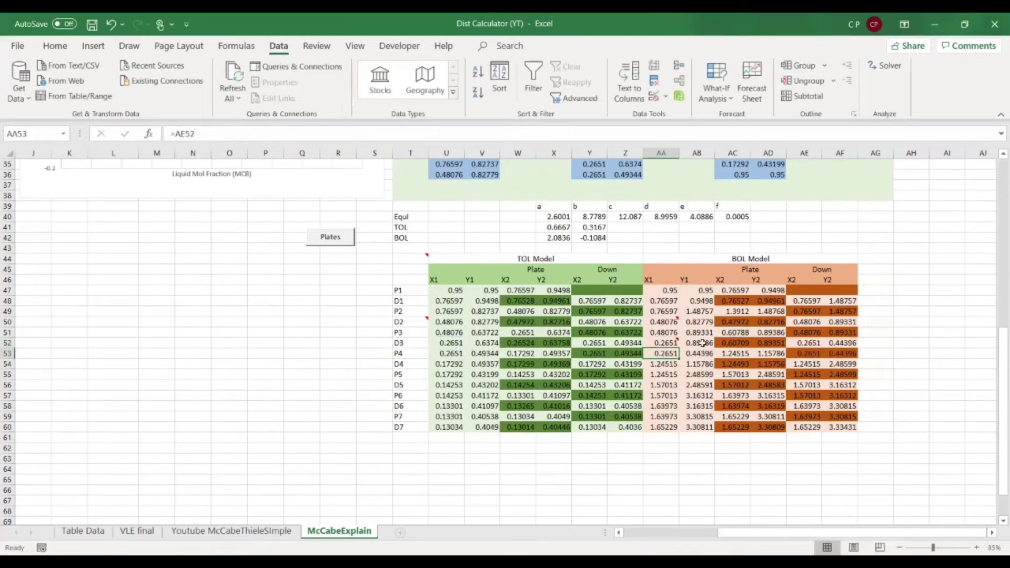
Fill the BOL Model's row D3 X1 link across to Y1 and run the Plates macro to re-solve the plates.
click(668, 342)
drag(678, 348, 703, 347)
click(682, 385)
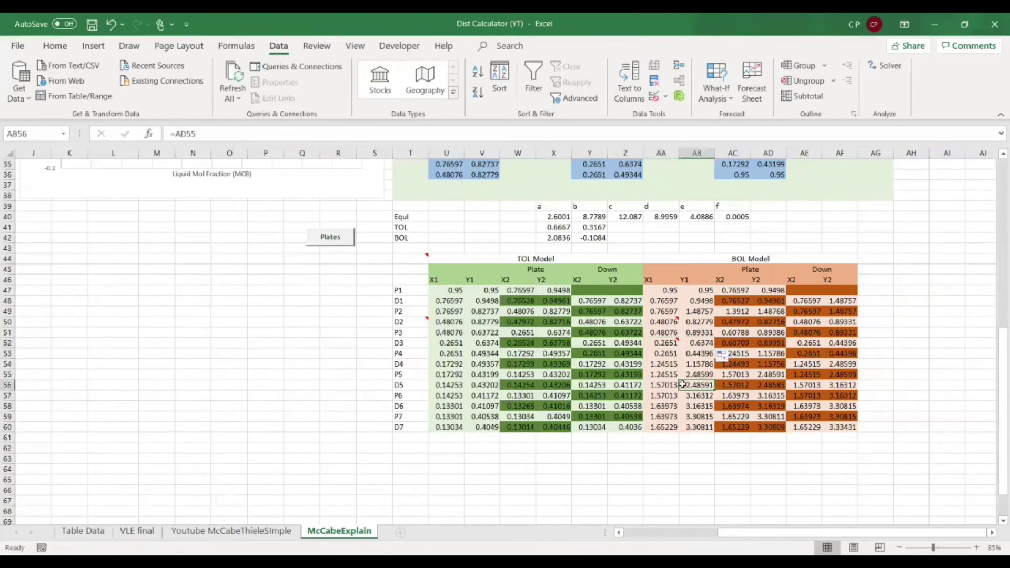
click(335, 240)
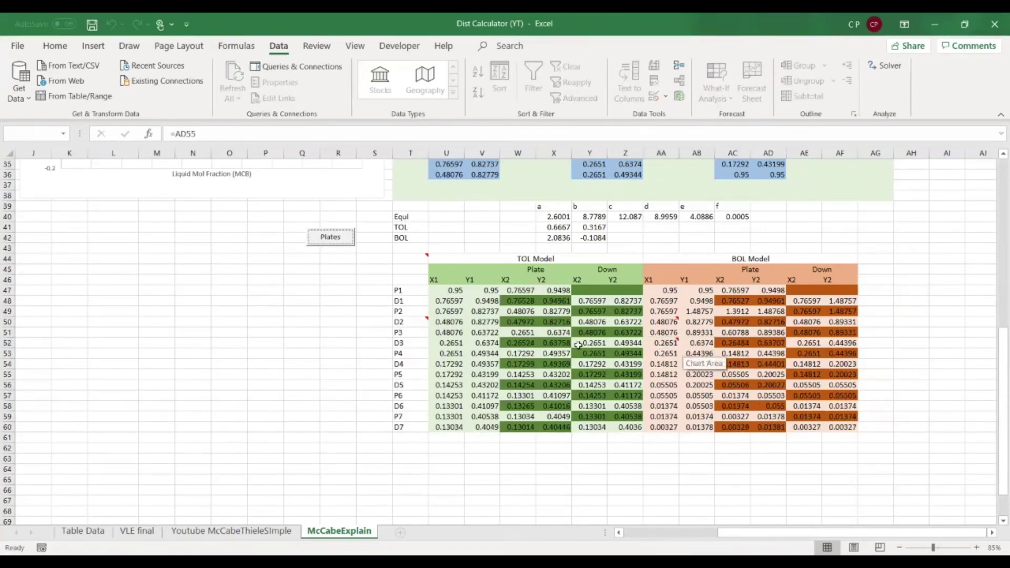
Relink the second point of Down 3 to the BOL Model's row D3 Down results with =AE52, filled across to the y cell.
scroll(578, 345, up, 4)
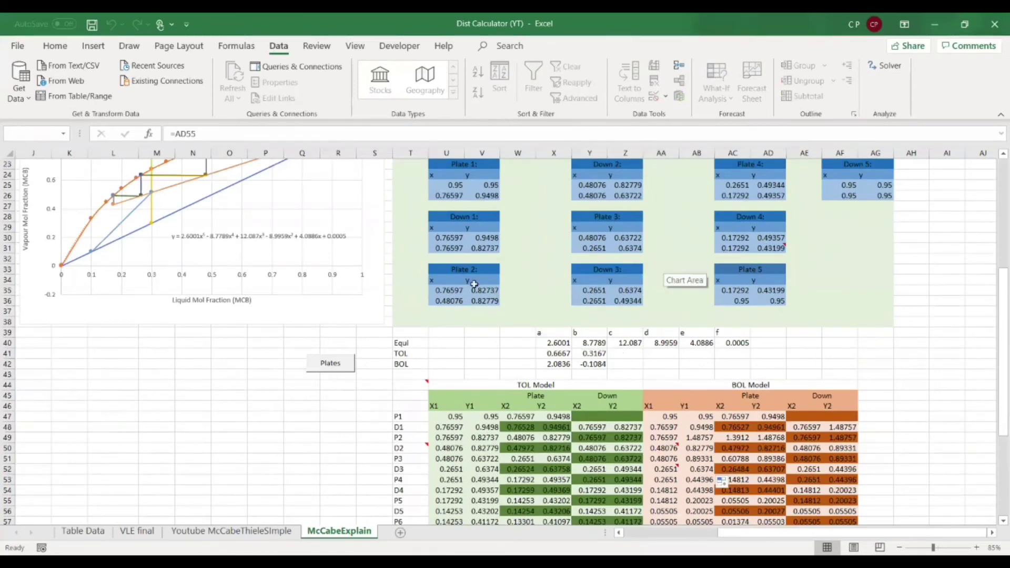
click(592, 303)
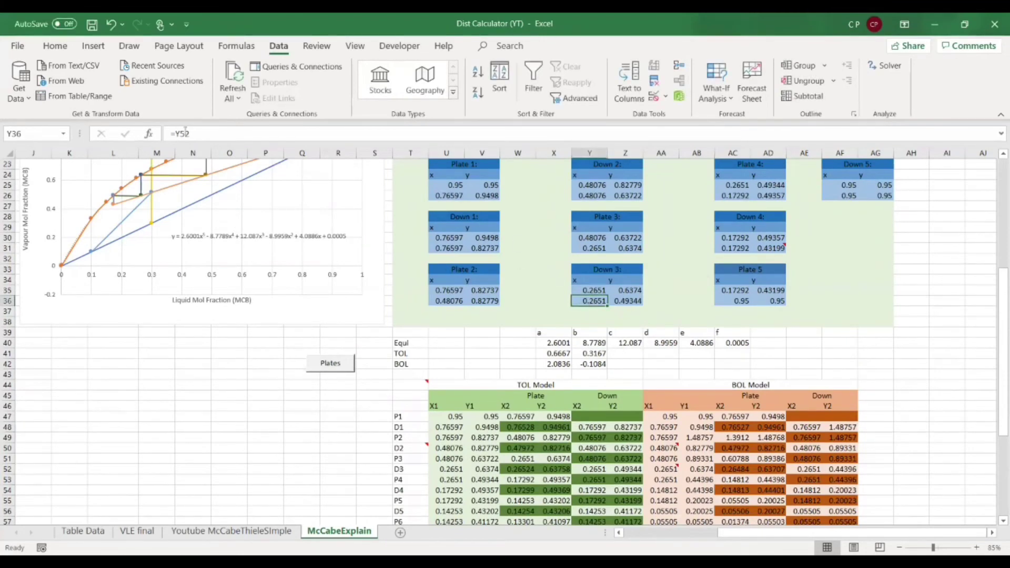
click(214, 133)
scroll(189, 146, down, 3)
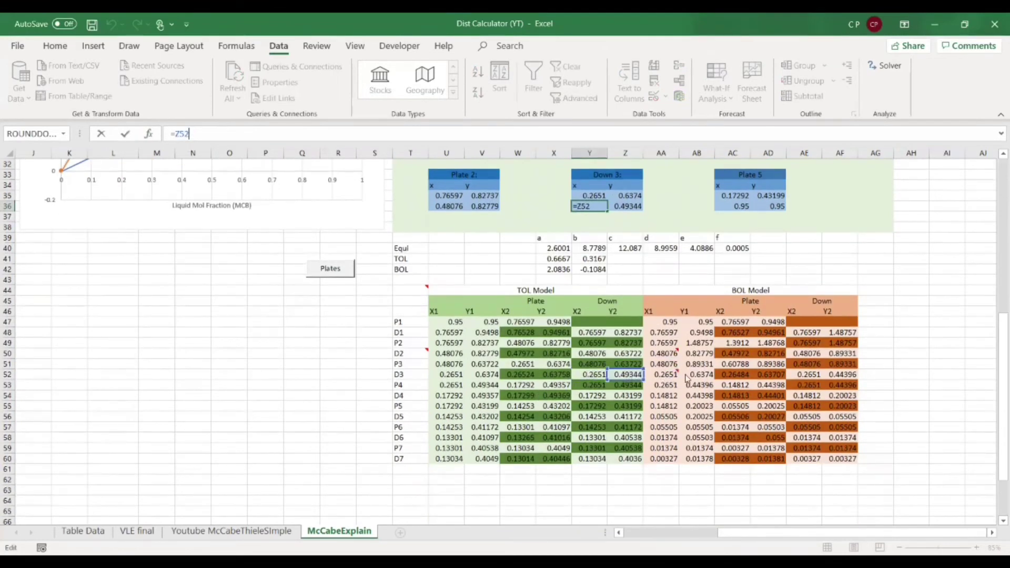
click(736, 364)
key(Return)
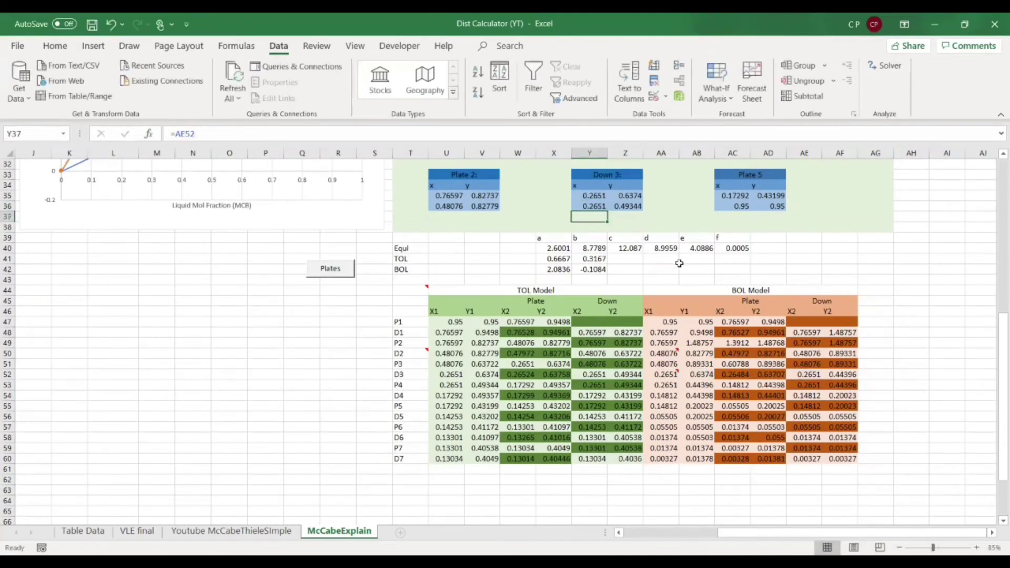
click(589, 207)
drag(607, 211, 645, 212)
scroll(695, 264, up, 3)
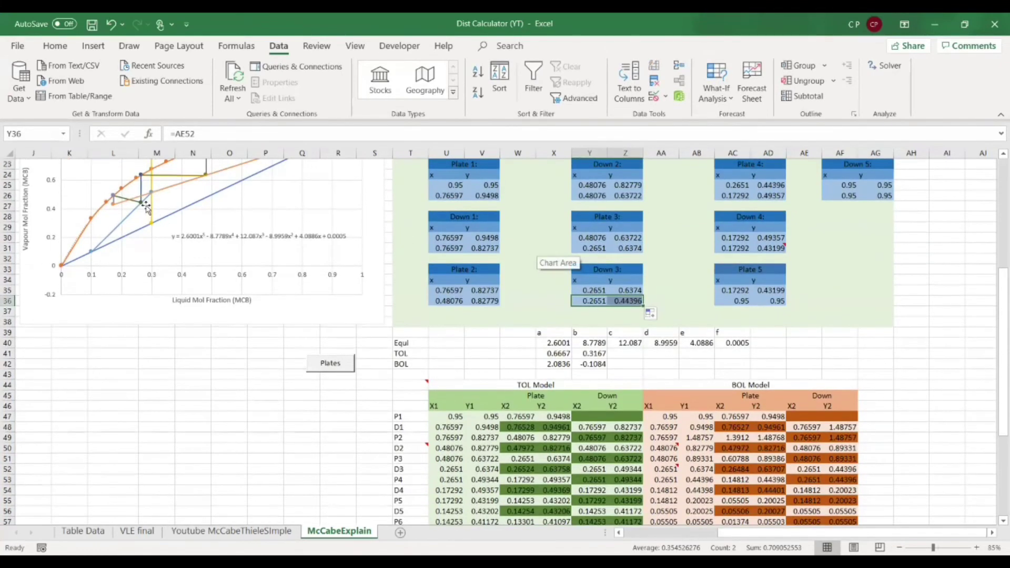
Relink the second point of Plate 4 to the BOL Model's row P4 Plate results with =AC53, filled across to the y cell.
double_click(736, 195)
scroll(651, 291, down, 3)
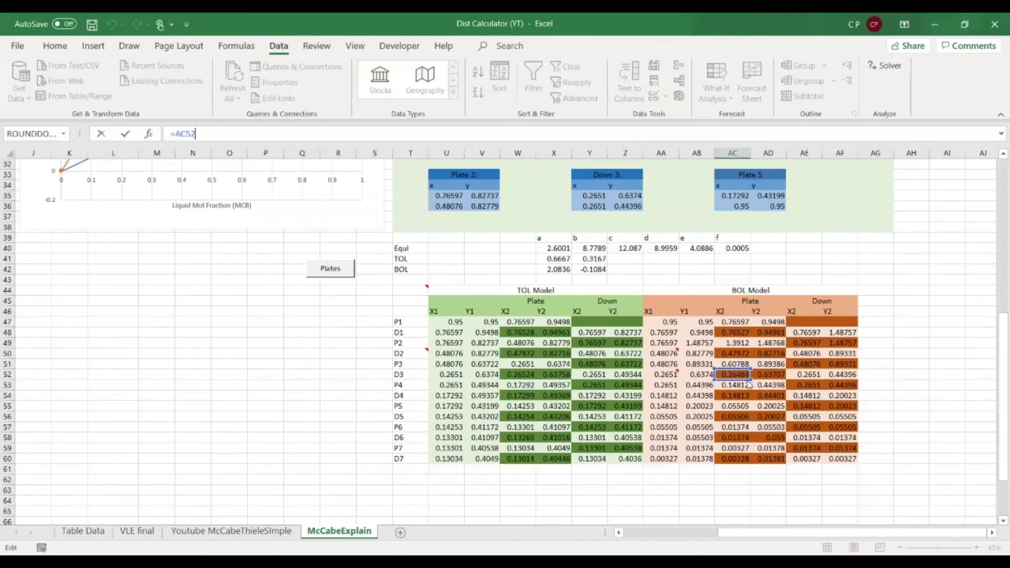
click(416, 394)
click(514, 384)
click(660, 384)
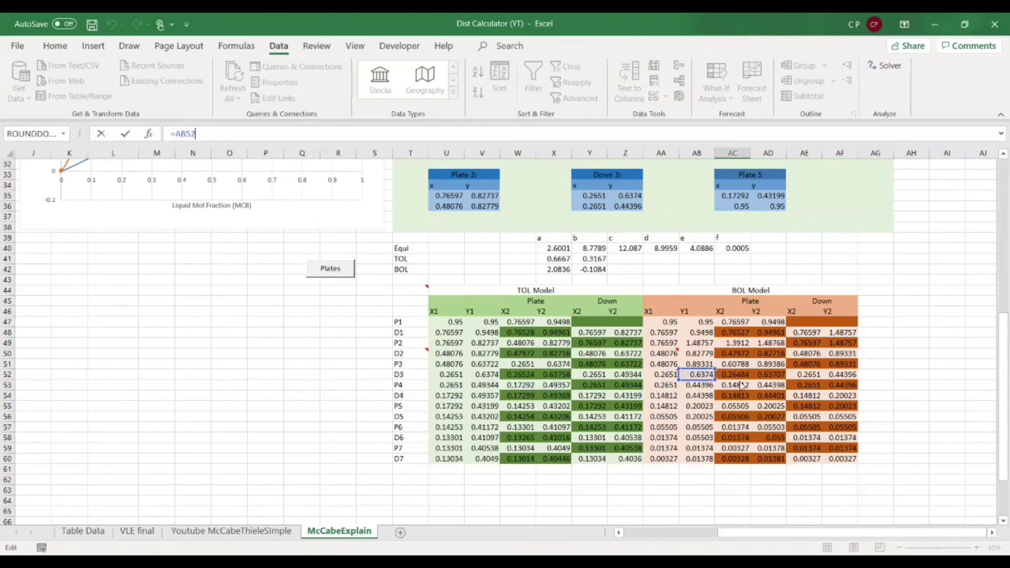
click(739, 384)
key(Return)
scroll(768, 259, up, 2)
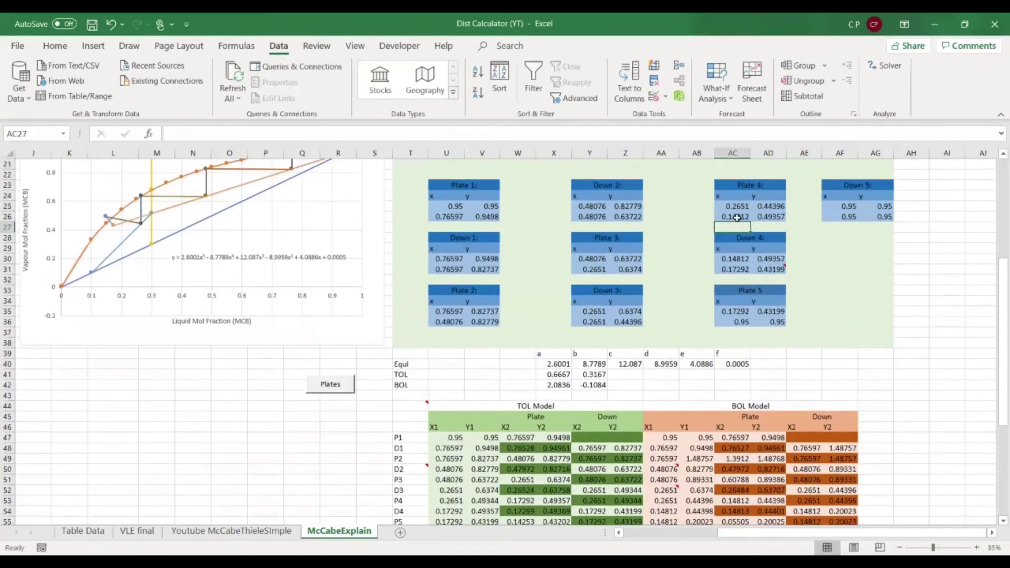
click(737, 217)
drag(751, 222, 768, 219)
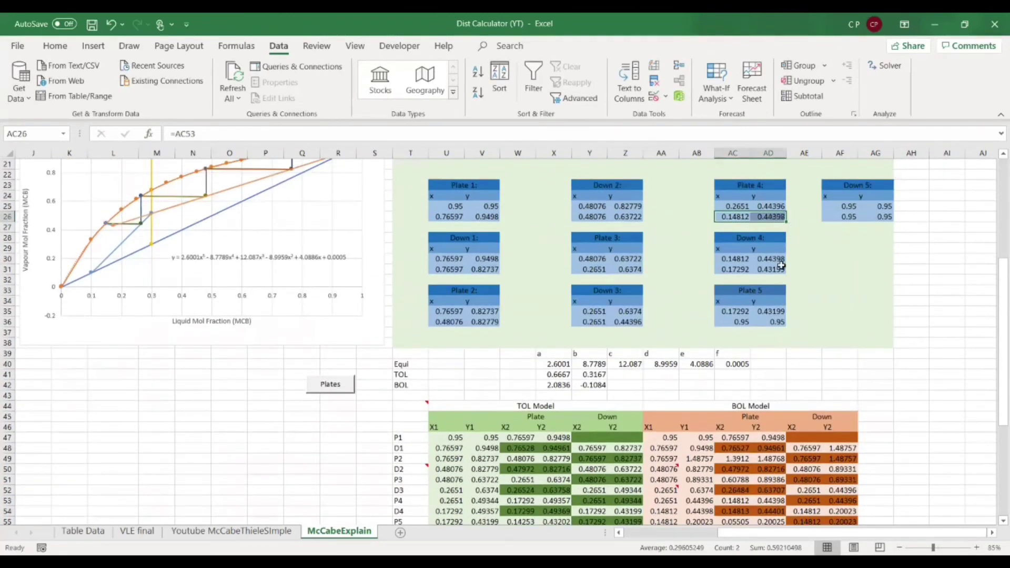
Relink the second point of Down 4 to the BOL Model's row D4 Down results with =AE54, filled across to the y cell.
scroll(768, 226, down, 1)
click(737, 236)
click(232, 135)
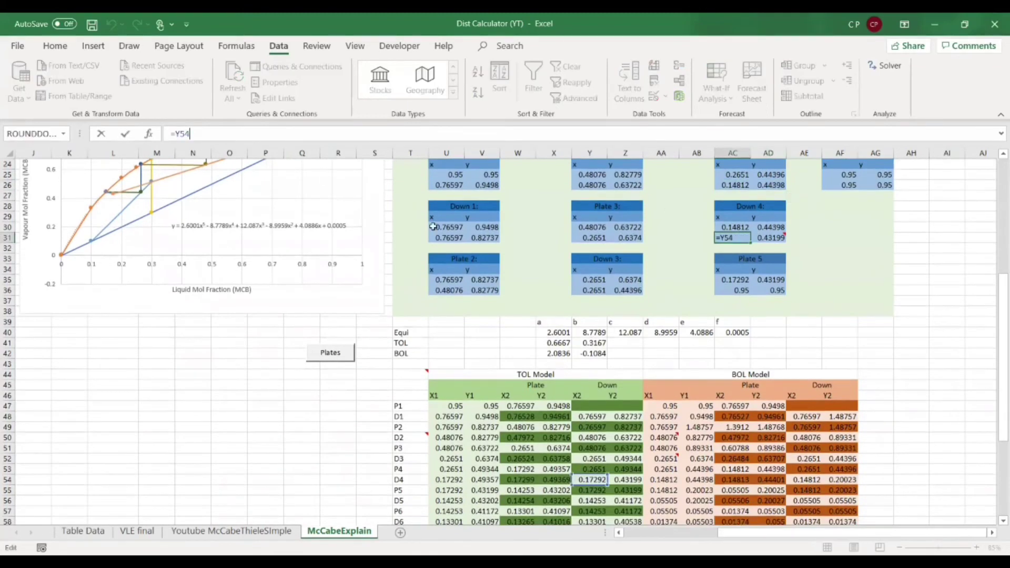
scroll(590, 386, down, 3)
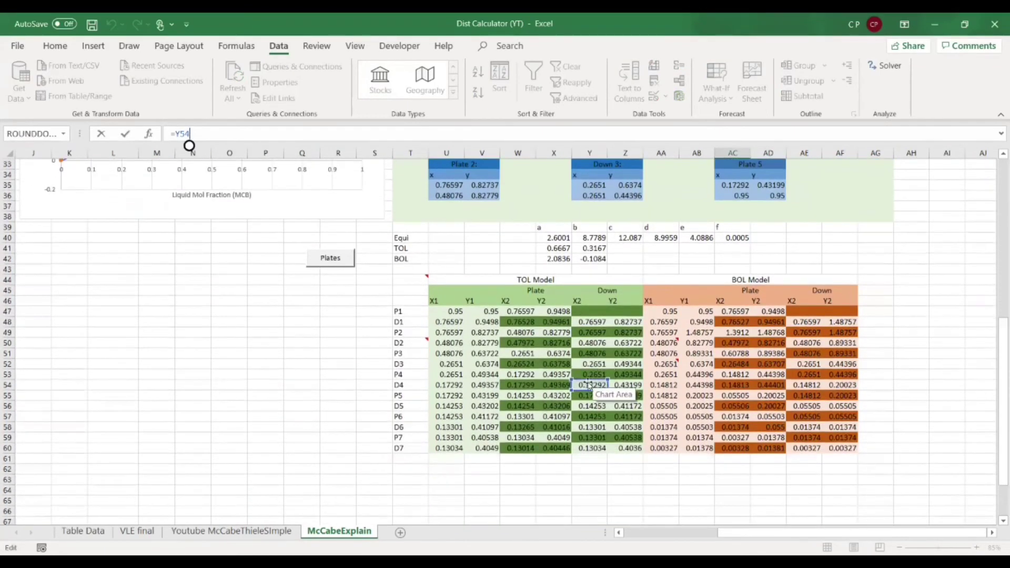
drag(588, 386, 797, 374)
key(Return)
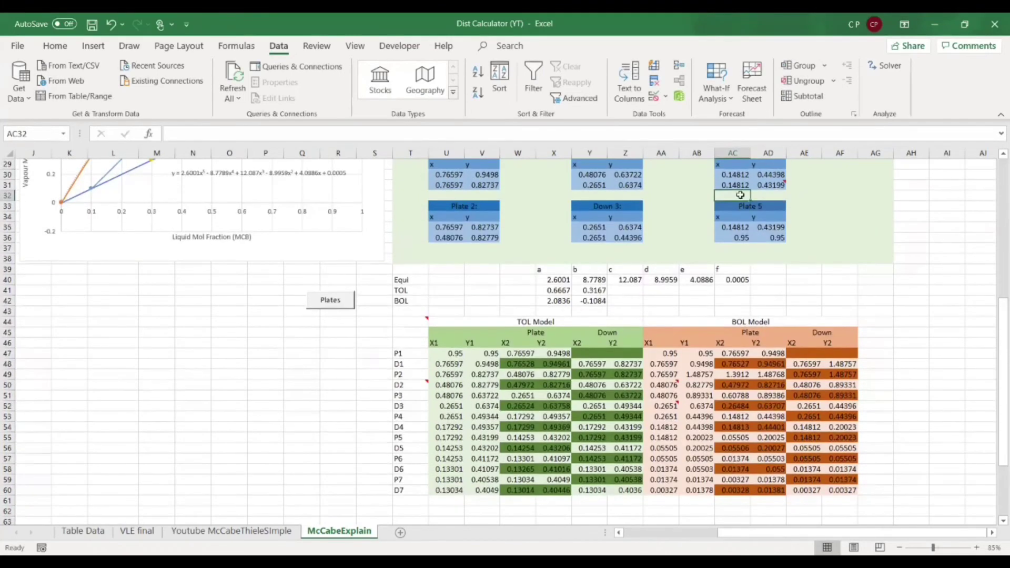
click(730, 183)
drag(750, 190, 786, 191)
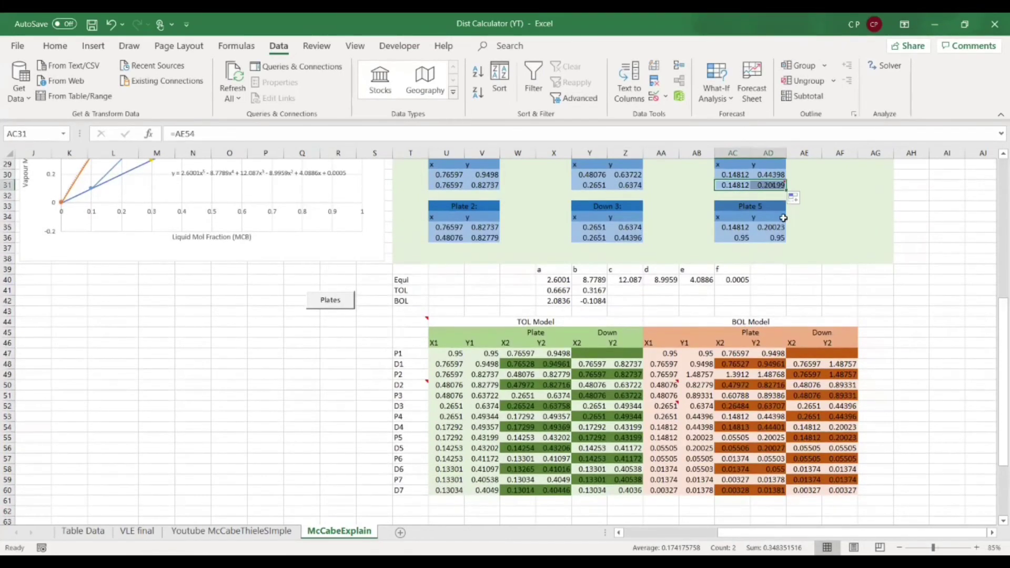
Link the x value of the second point of Plate 5 to the BOL Model's row P5 Plate result with =AC55.
scroll(761, 259, up, 2)
scroll(761, 259, up, 1)
click(730, 298)
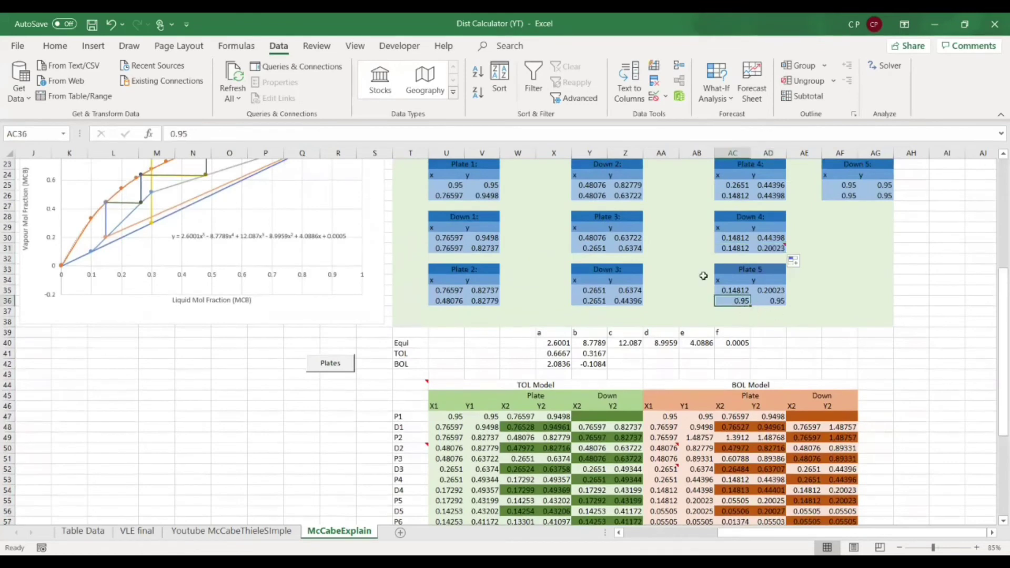
scroll(684, 269, down, 1)
scroll(270, 255, up, 1)
key(BackSpace)
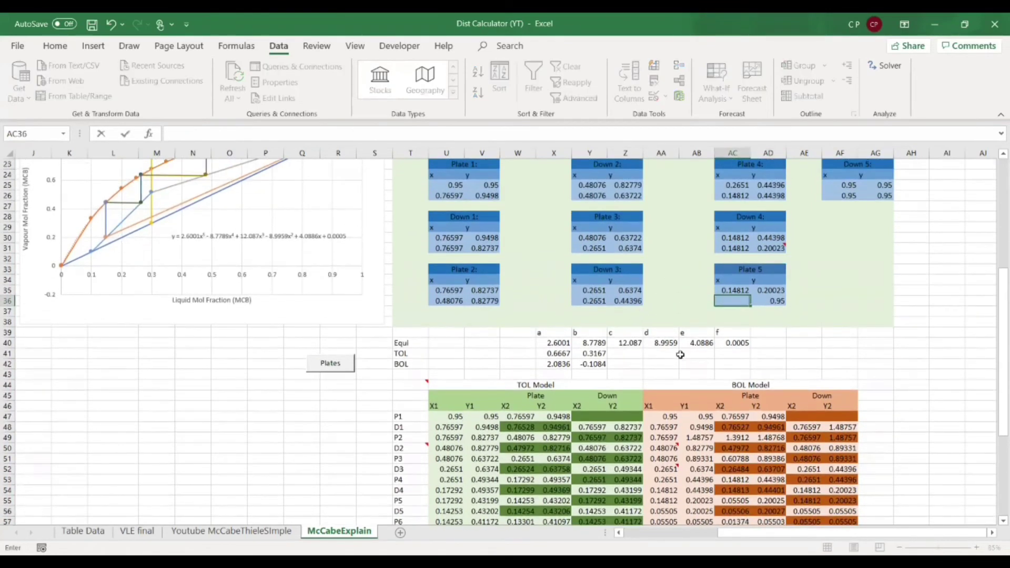
text(=)
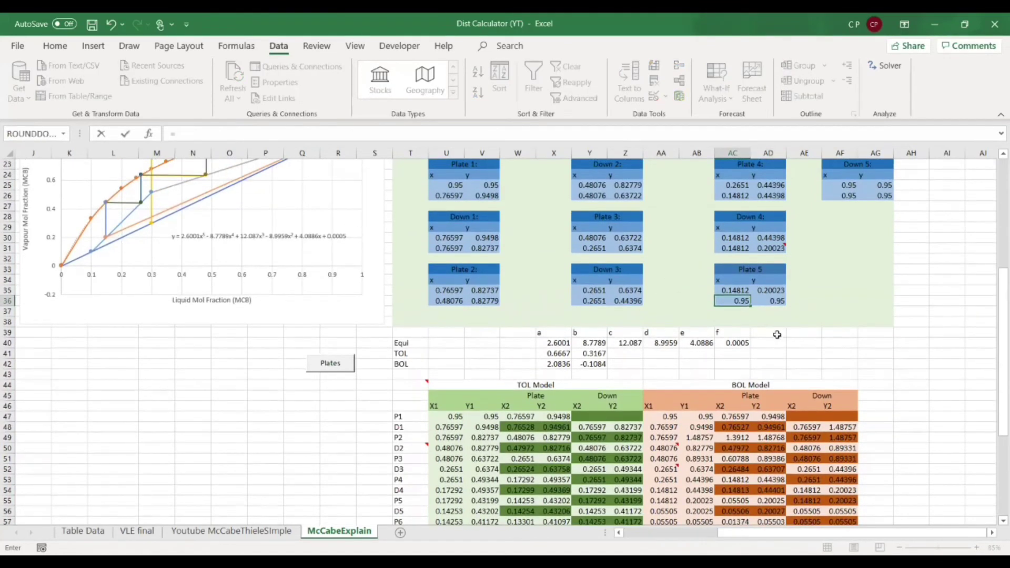
scroll(778, 334, down, 3)
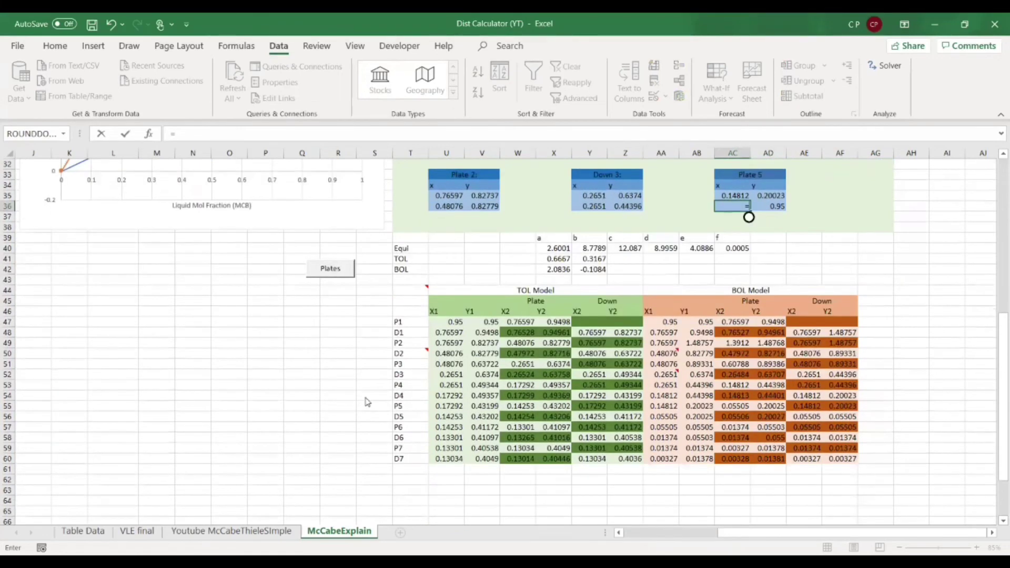
click(727, 404)
key(Return)
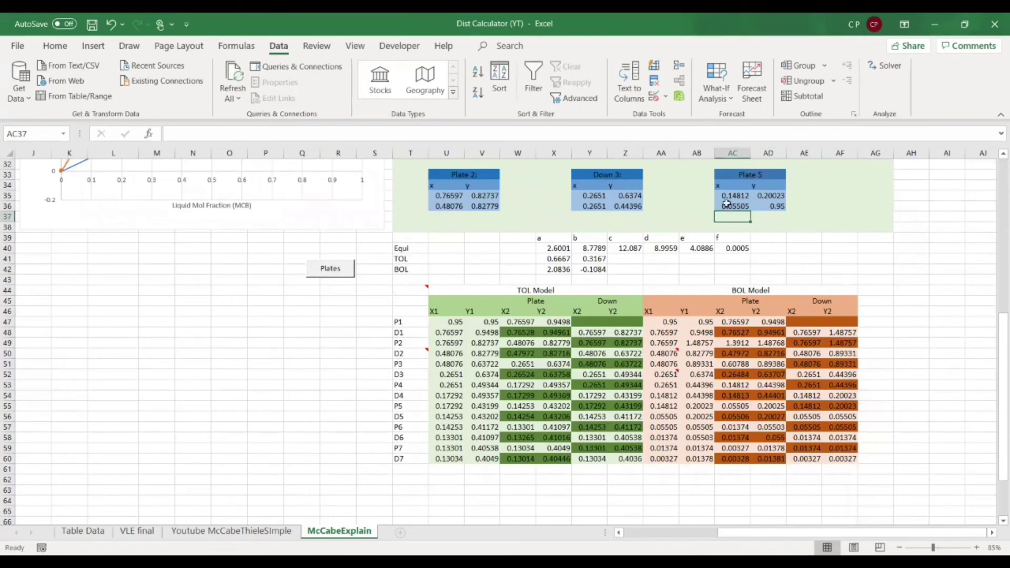
Fill the second point's x link in Plate 5 across to the y cell.
click(728, 205)
drag(751, 211, 773, 208)
scroll(839, 251, up, 1)
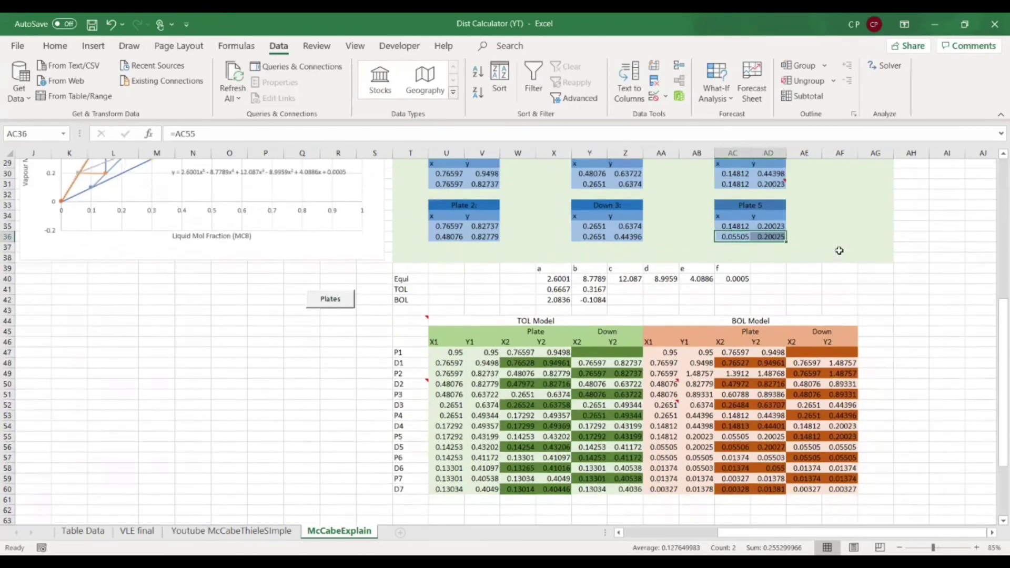
Relink the second point of Down 5 to the BOL Model's row D5 Down results with =AE56, filled across to the y cell.
scroll(839, 251, up, 4)
click(841, 258)
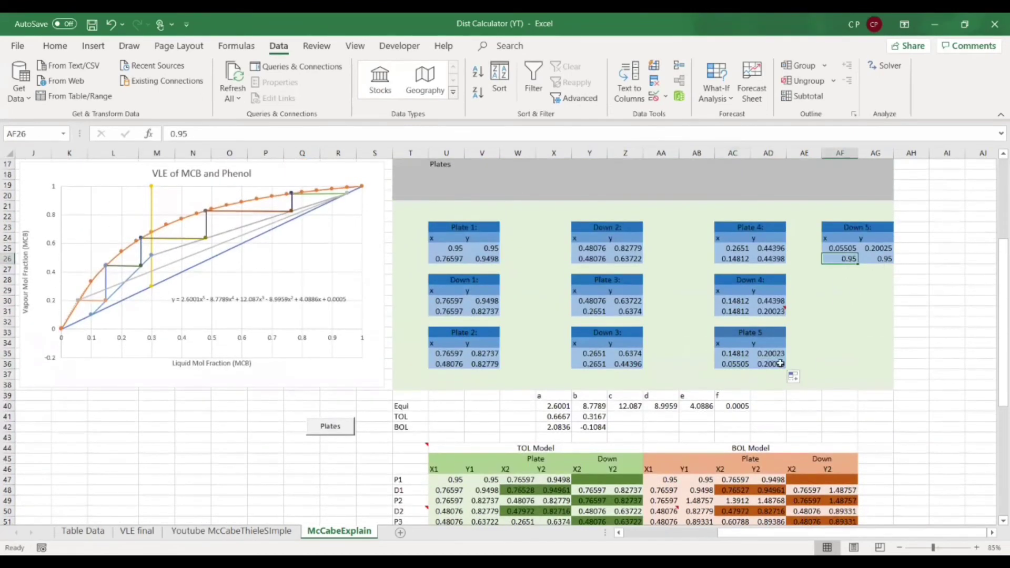
text(=)
scroll(854, 205, down, 5)
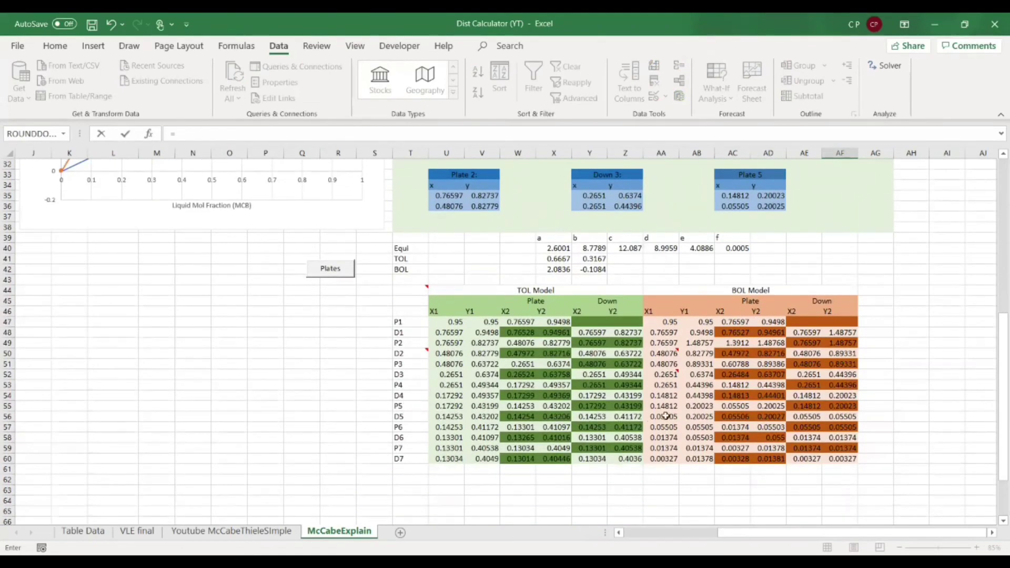
click(802, 412)
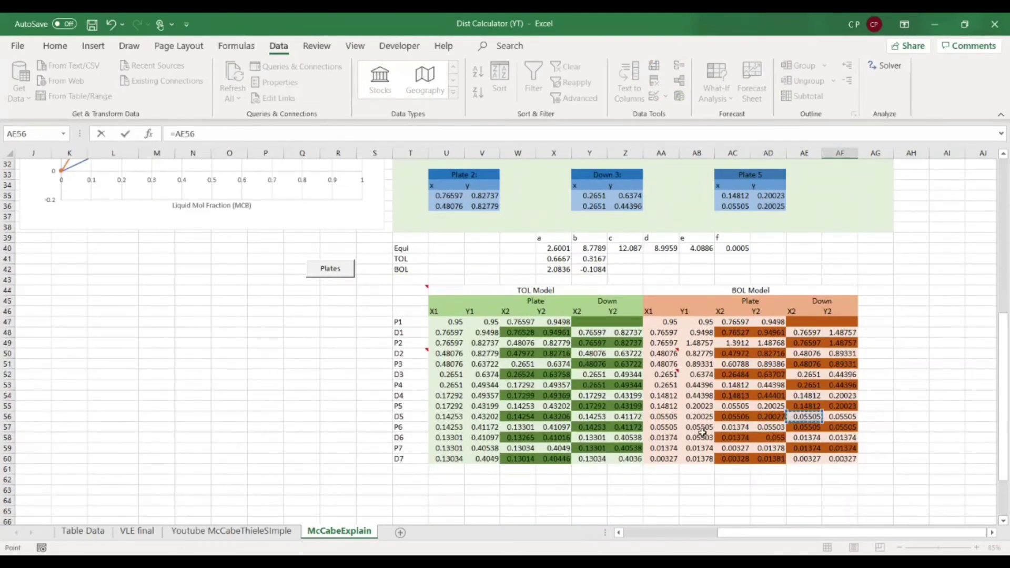
key(Return)
click(841, 216)
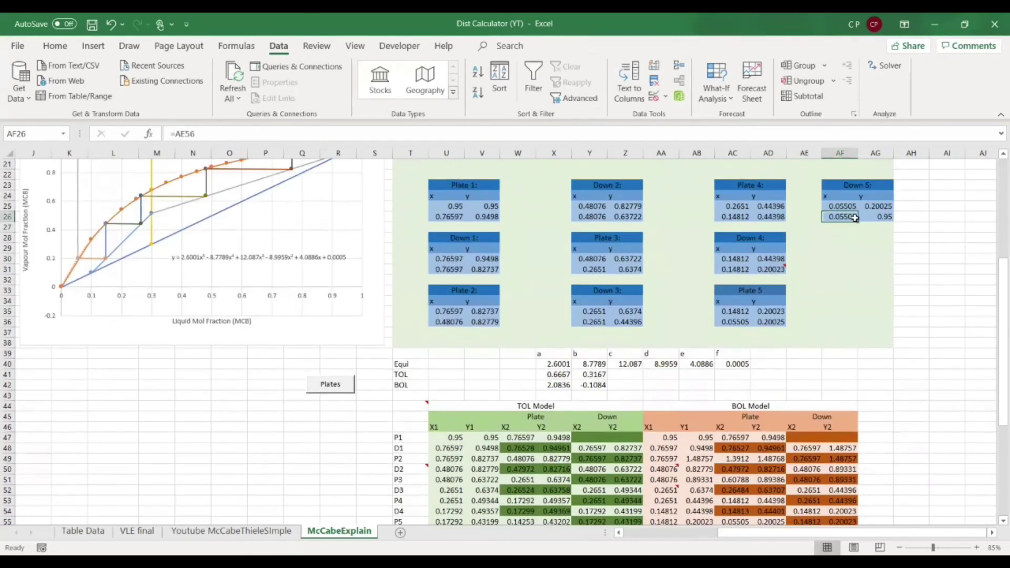
drag(857, 221, 888, 221)
click(923, 264)
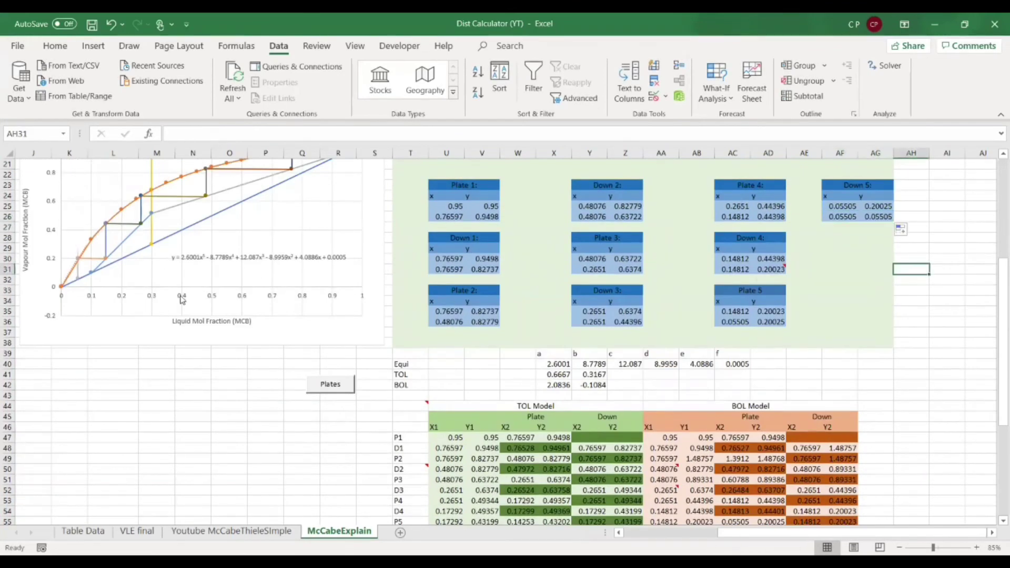
Turn on Design Mode and open the VBA code behind the Plates command button.
scroll(237, 337, up, 2)
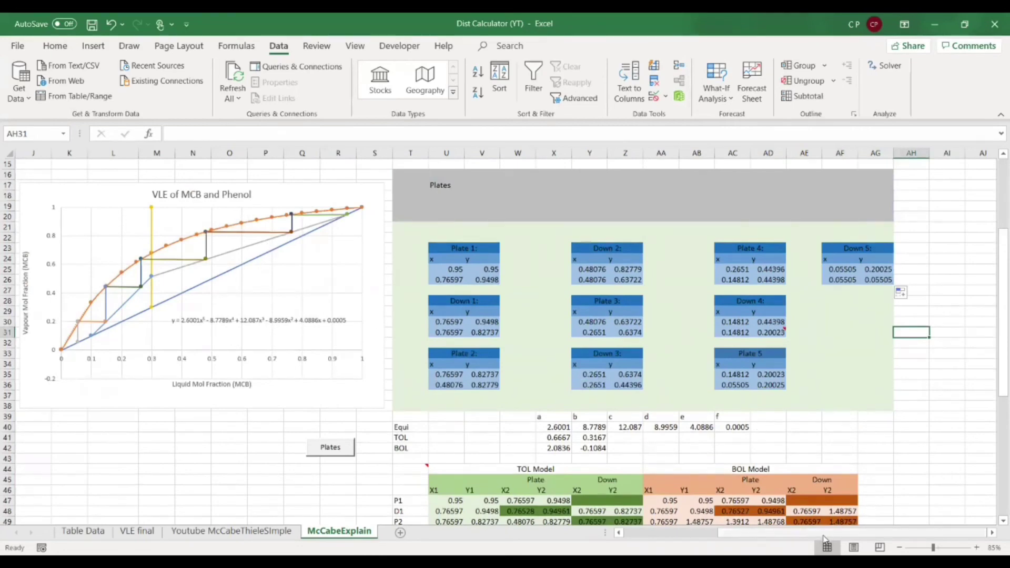
drag(813, 539, 742, 539)
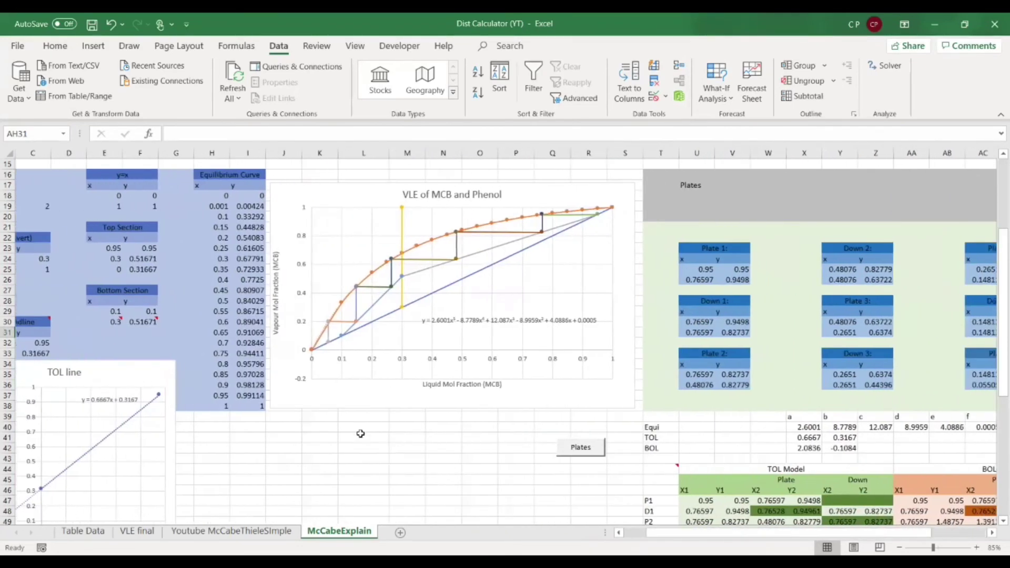
click(363, 429)
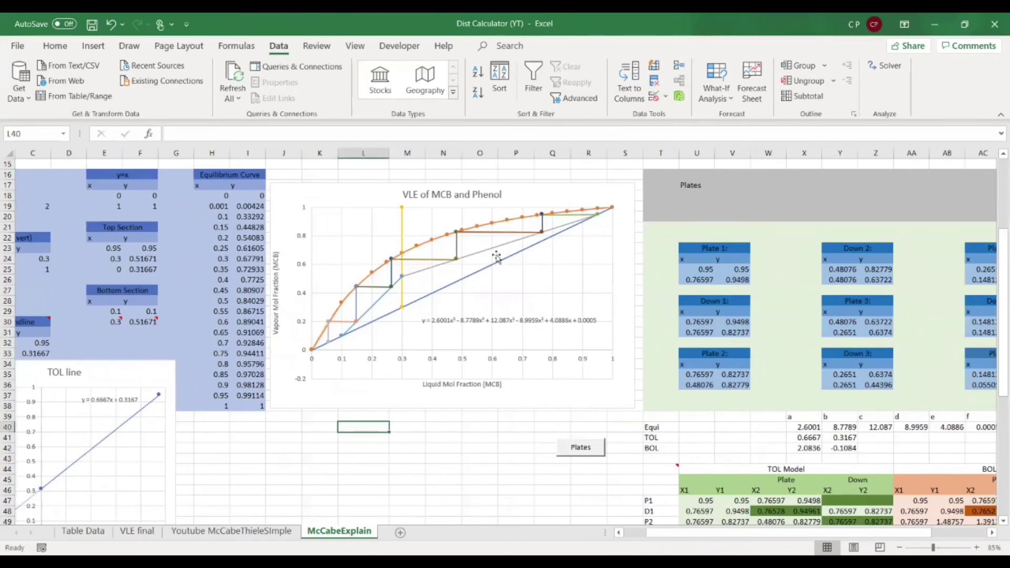
scroll(684, 312, down, 2)
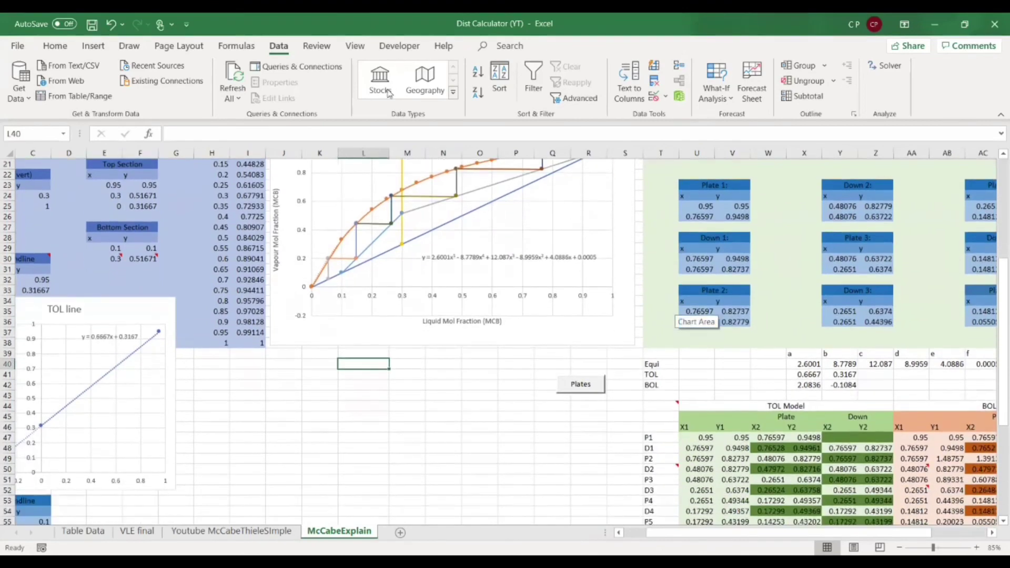
click(400, 45)
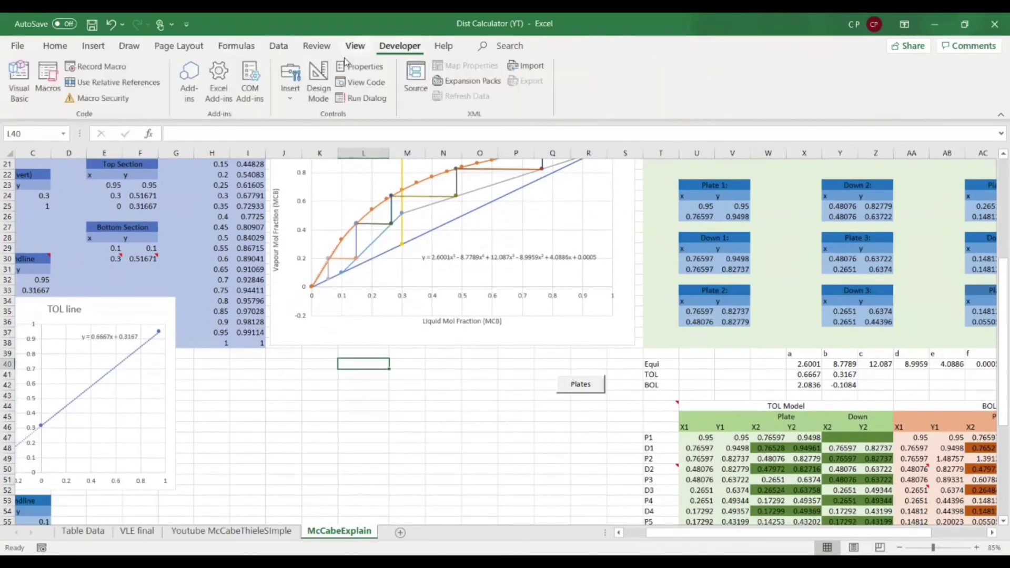
click(318, 84)
scroll(566, 295, down, 2)
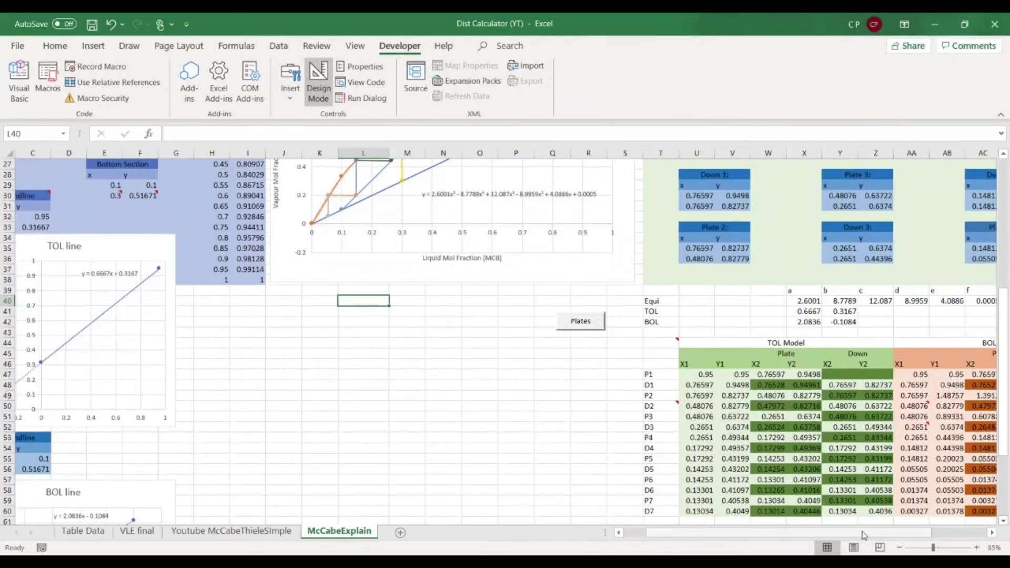
drag(863, 535, 896, 535)
click(487, 323)
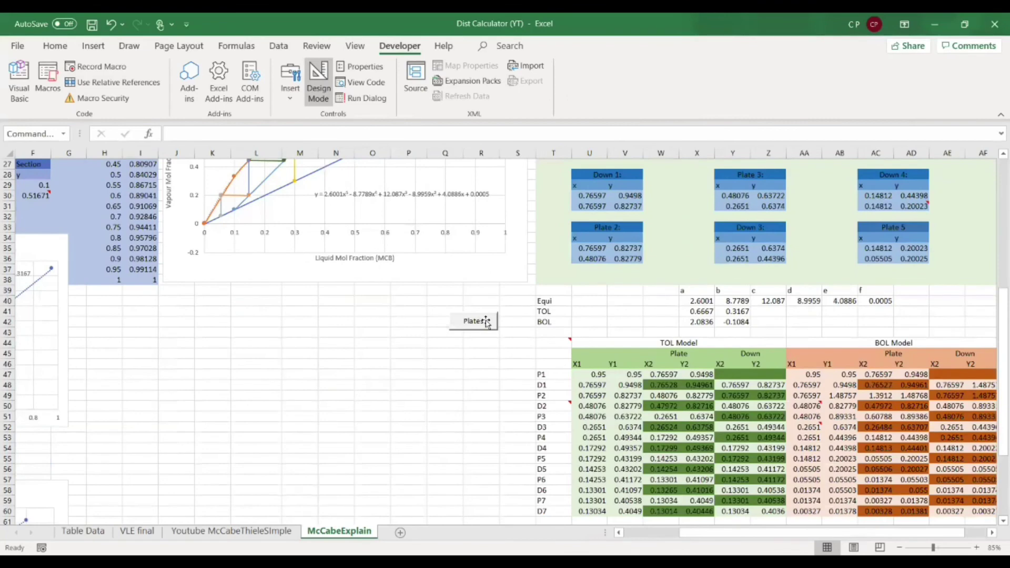
double_click(486, 323)
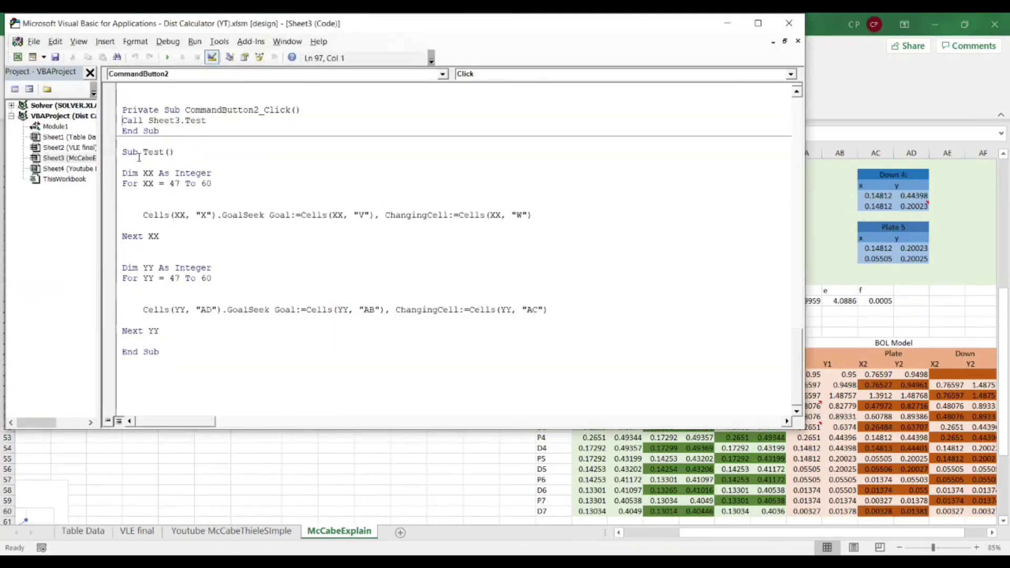
Examine the Test macro's two Goal Seek loops, including their goal cells, changing cells and row ranges.
drag(123, 153, 190, 355)
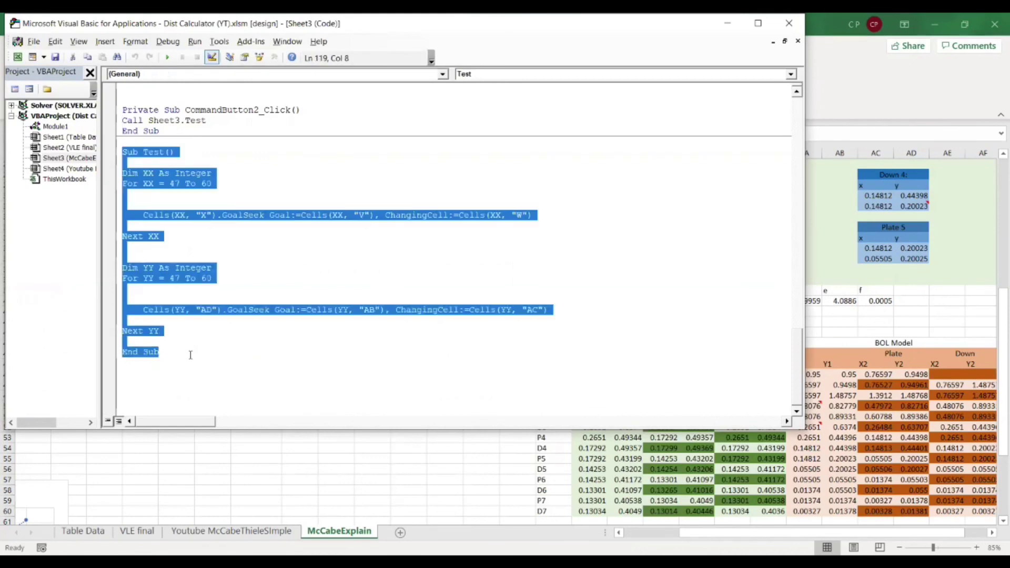
click(265, 308)
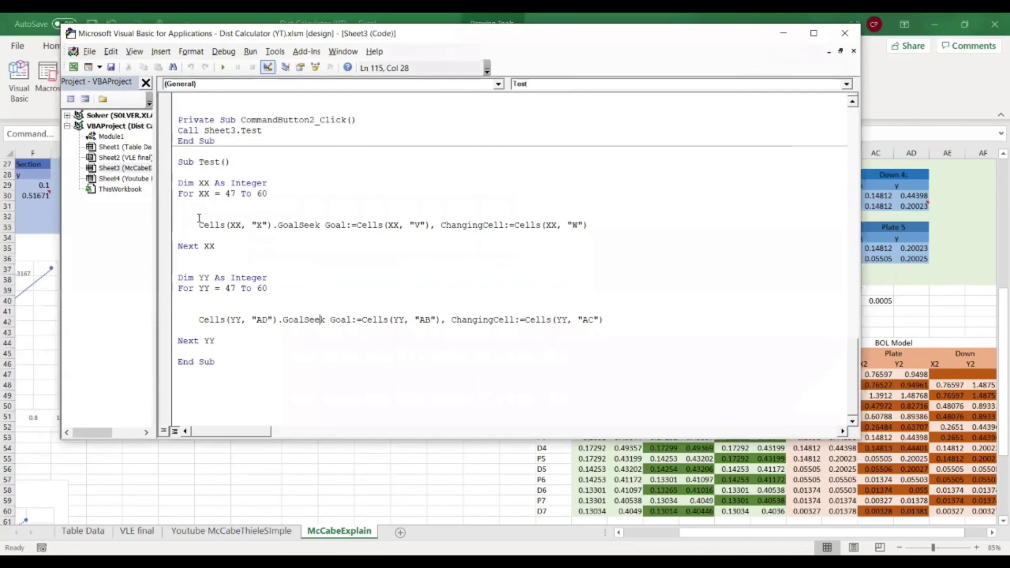
drag(201, 215, 608, 224)
click(608, 224)
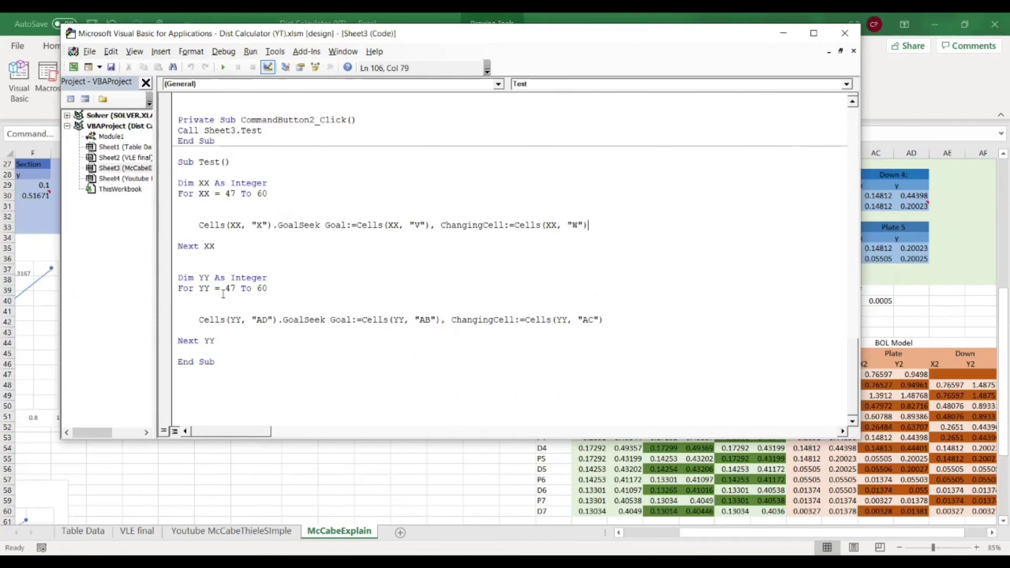
drag(224, 289, 268, 289)
click(256, 289)
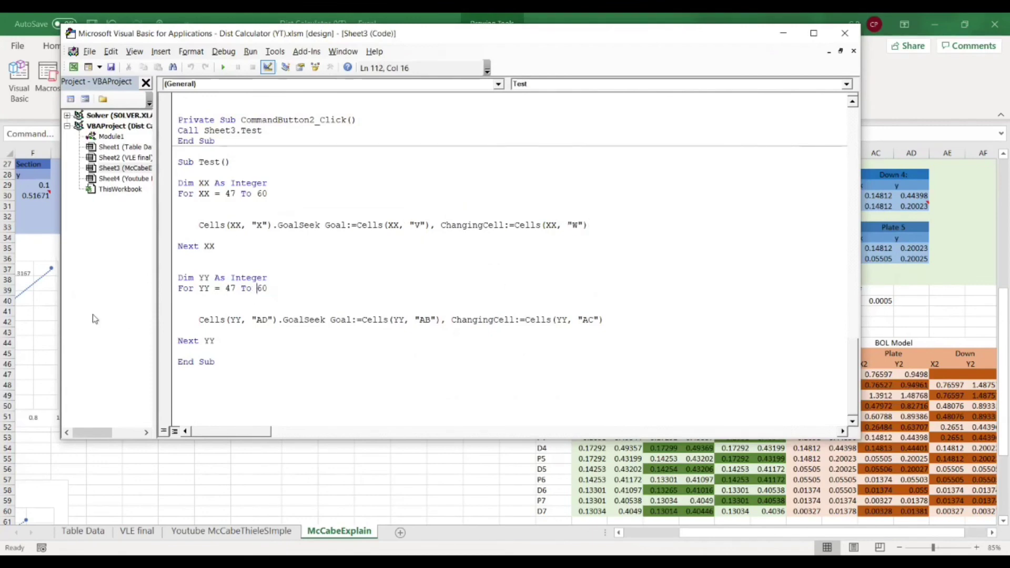
Return to the worksheet and check rows 47 and 60 of the TOL and BOL models against the macro's loop range.
click(8, 374)
scroll(10, 468, down, 2)
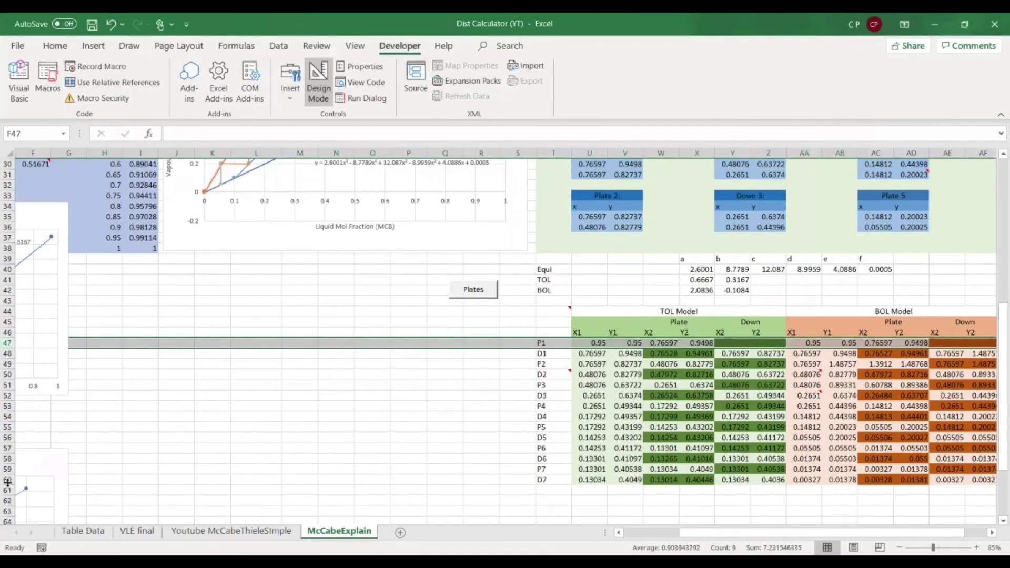
click(8, 448)
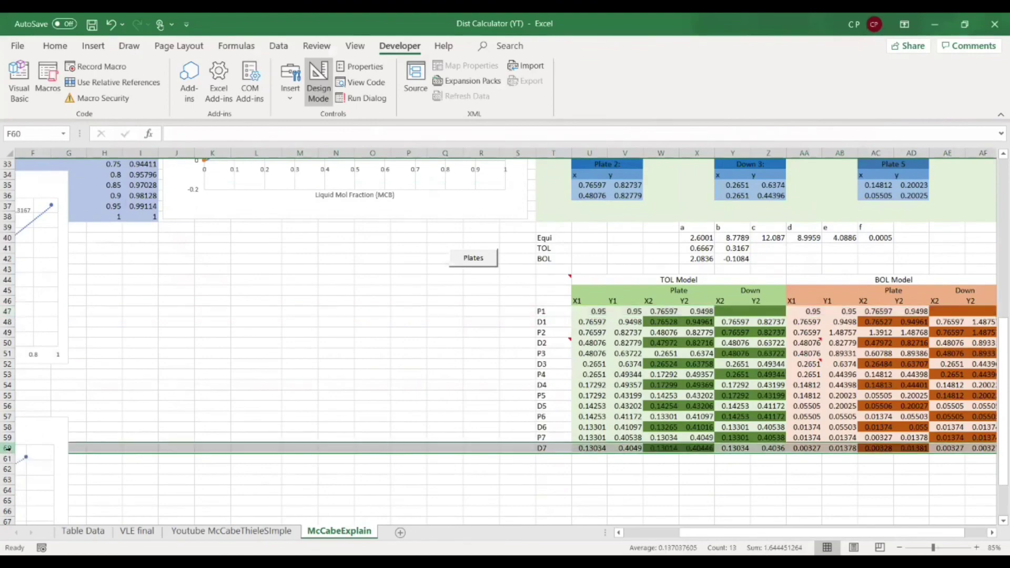
click(212, 342)
scroll(414, 405, up, 4)
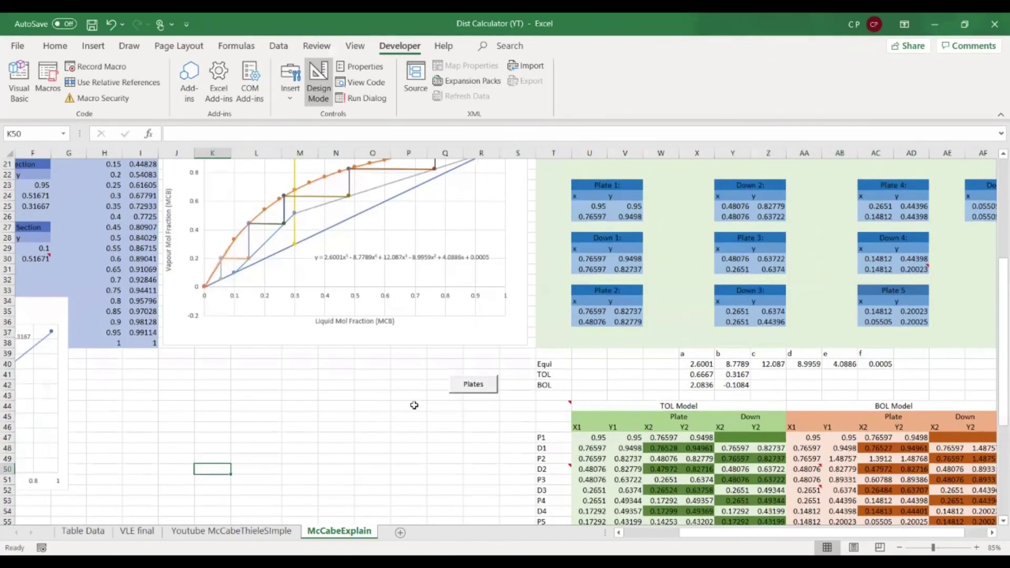
scroll(558, 368, up, 2)
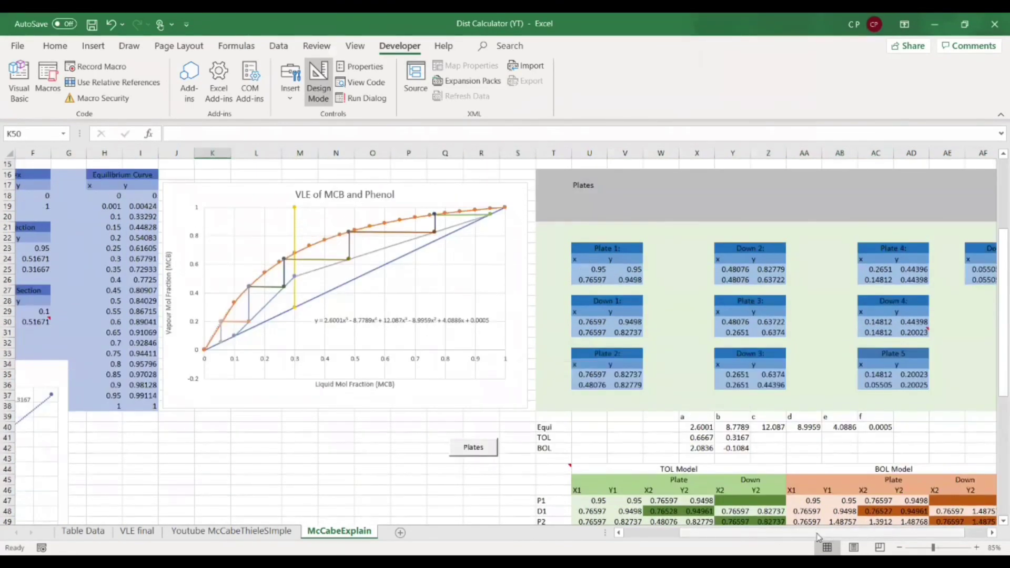
drag(817, 537, 744, 535)
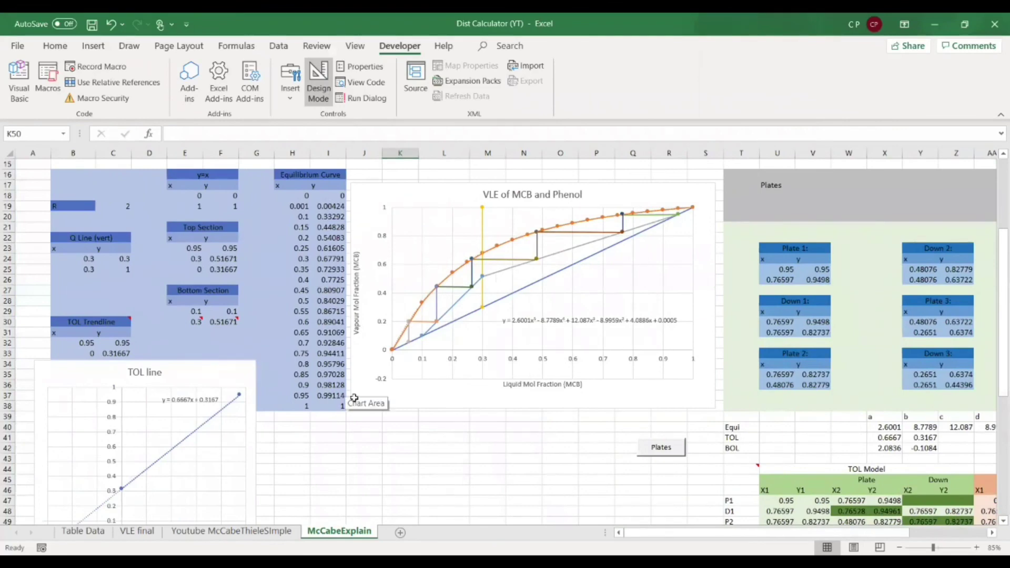